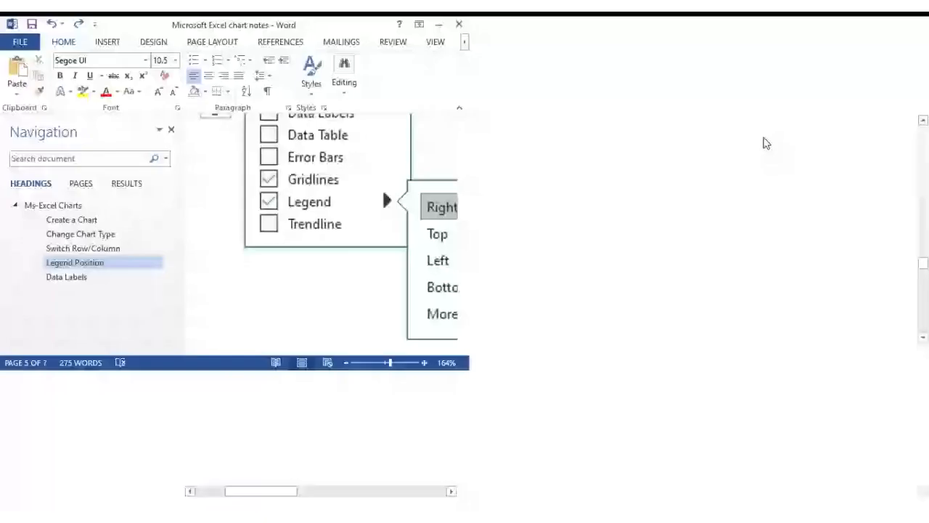
- Maximize the document window and place the cursor at the end of the introductory paragraph under the Ms-Excel Charts title
left_click(876, 27)
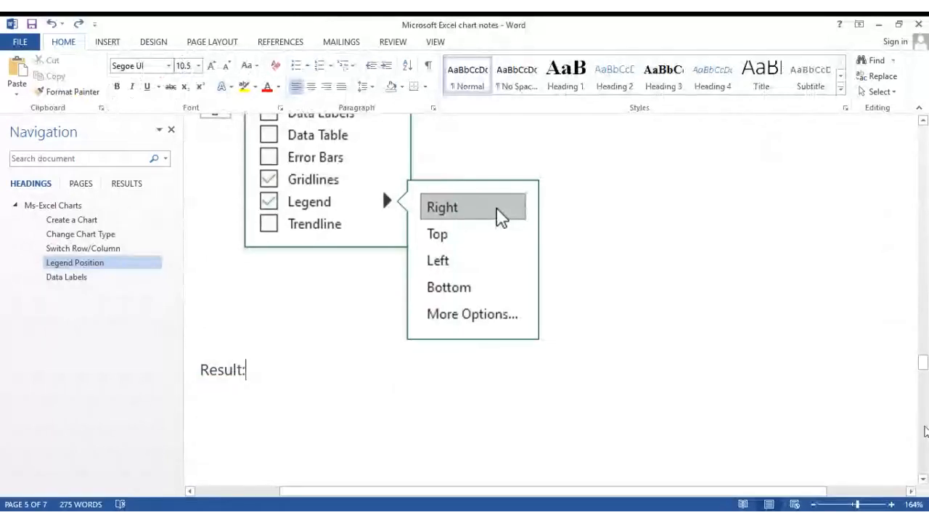
left_click_drag(924, 361, 924, 127)
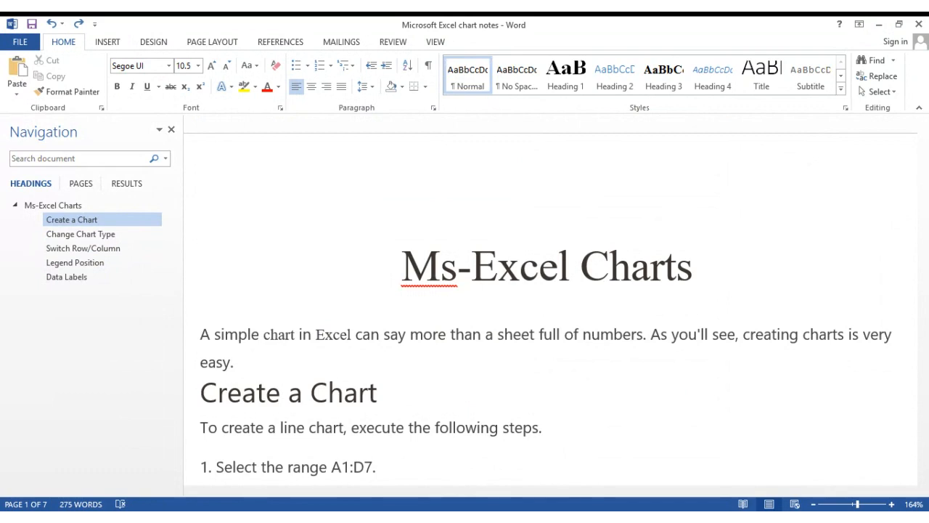
left_click(510, 361)
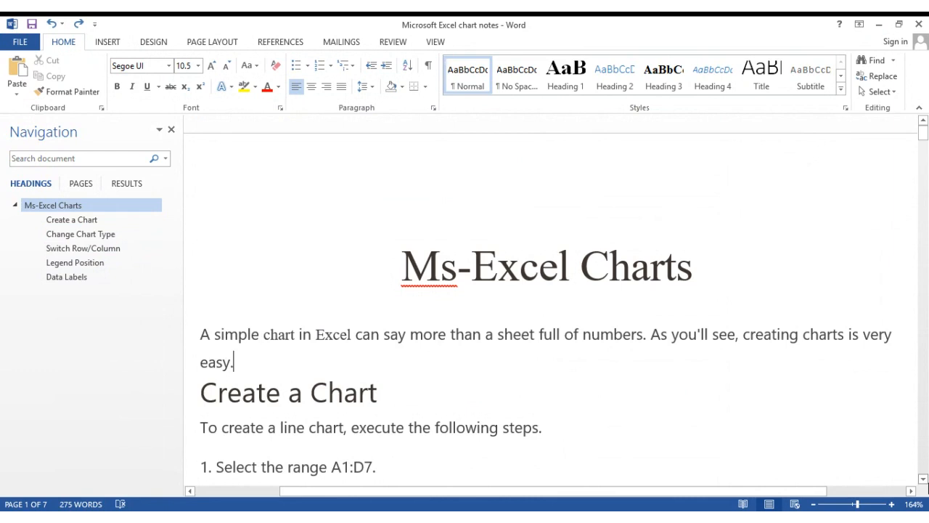
- Read the first three instructions of the Create a Chart section, including the data range and Charts group illustrations
left_click(923, 479)
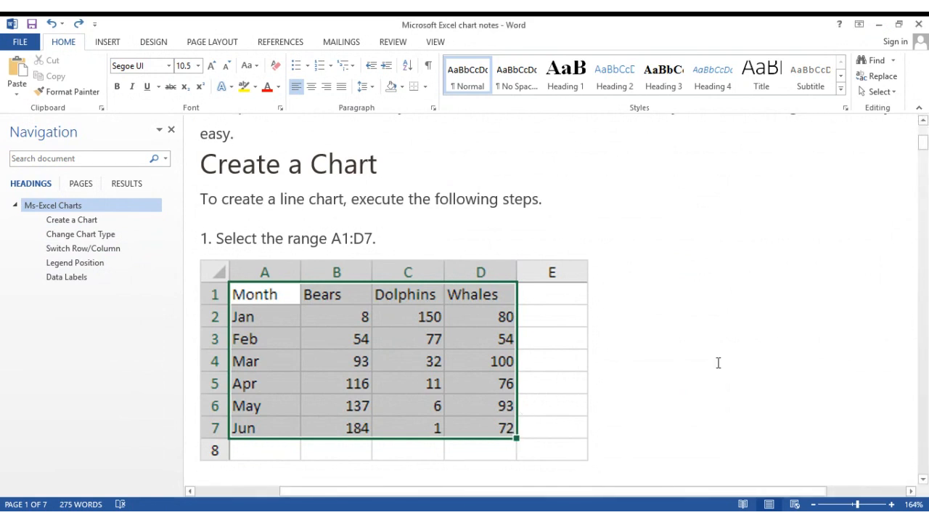
left_click(923, 479)
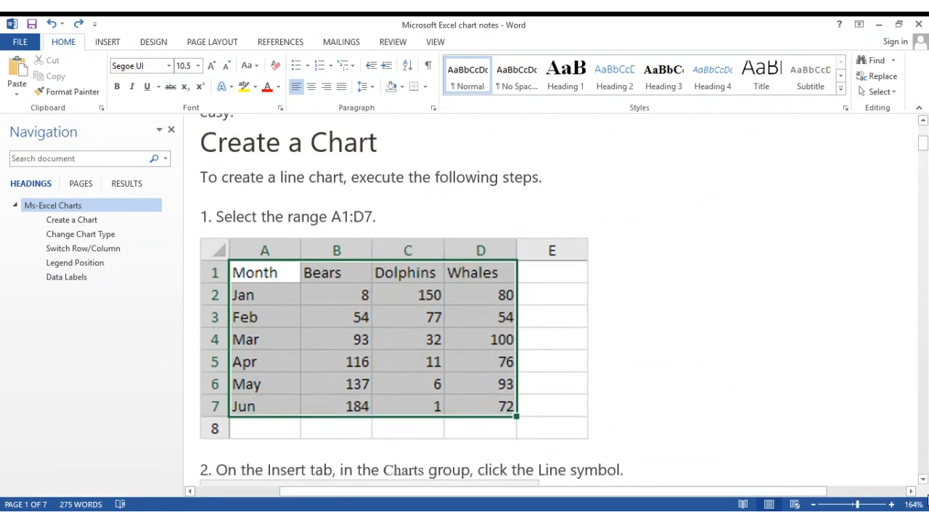
left_click_drag(923, 481, 923, 480)
left_click(923, 480)
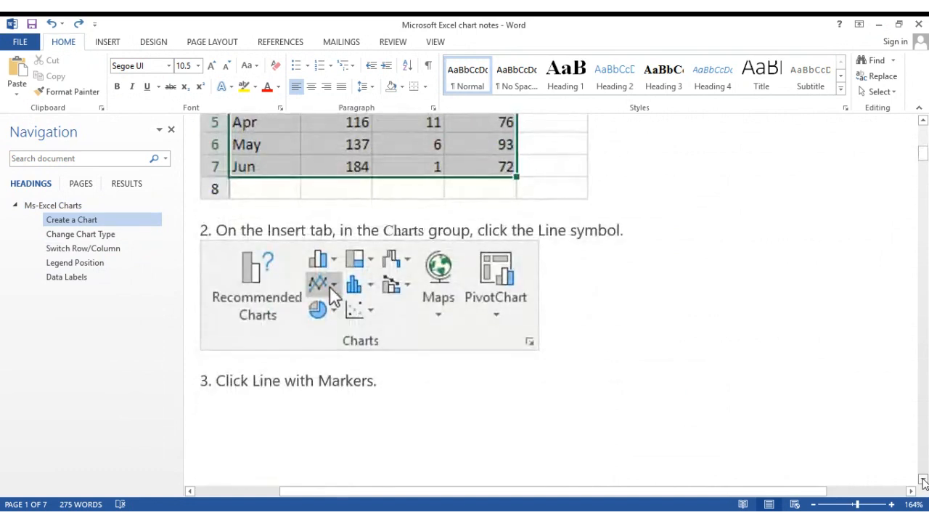
left_click(923, 481)
left_click(923, 481)
left_click(923, 480)
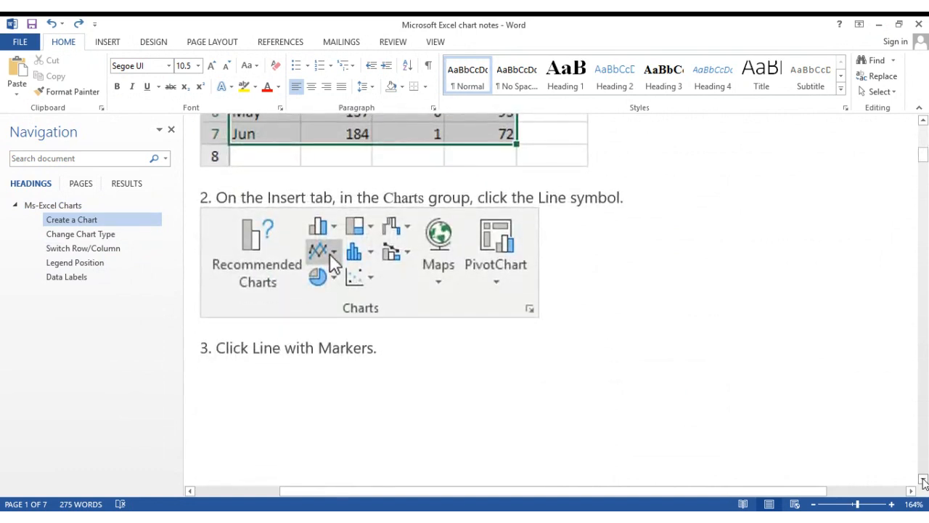
left_click(924, 480)
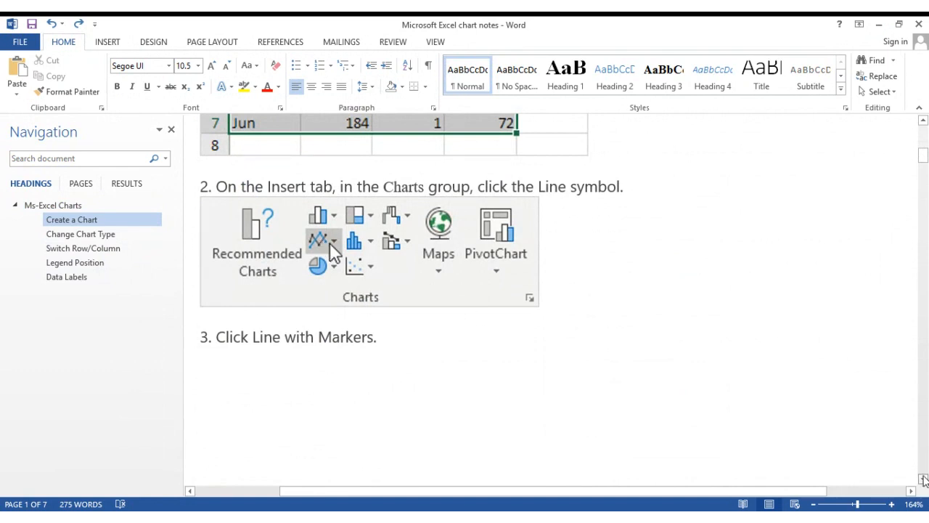
left_click(923, 479)
left_click(923, 479)
left_click(923, 479)
left_click(923, 479)
left_click(923, 479)
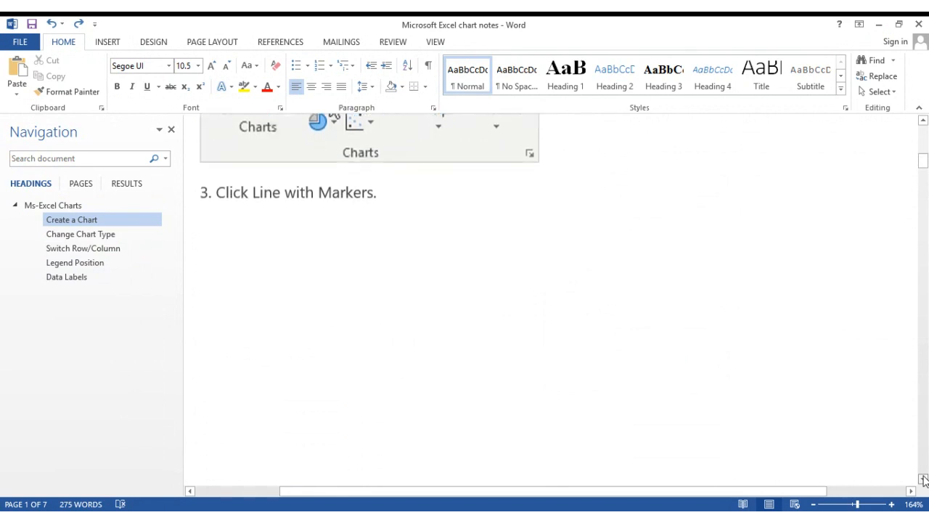
- Examine the line chart gallery illustration and its description of the Line with Markers type
left_click(923, 479)
left_click(923, 479)
left_click(923, 479)
left_click(923, 479)
left_click(923, 479)
left_click(923, 479)
left_click(923, 479)
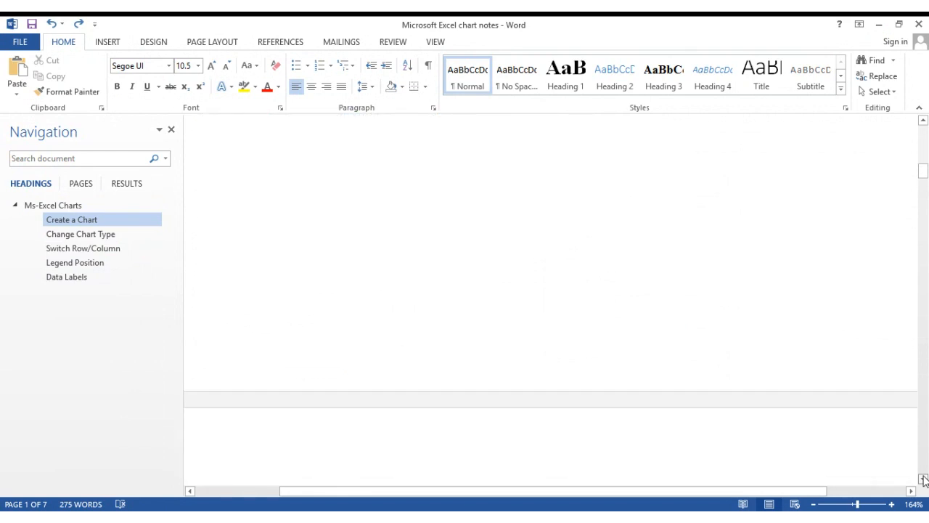
left_click(923, 479)
left_click(923, 479)
left_click(923, 479)
left_click(923, 479)
left_click(923, 479)
left_click(924, 479)
left_click(923, 479)
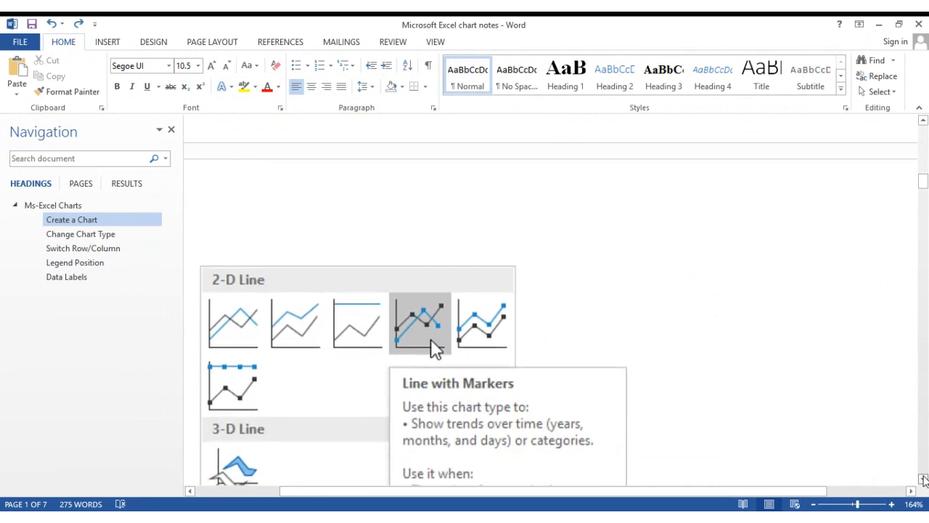
left_click(923, 479)
left_click(923, 479)
left_click(923, 479)
left_click(923, 478)
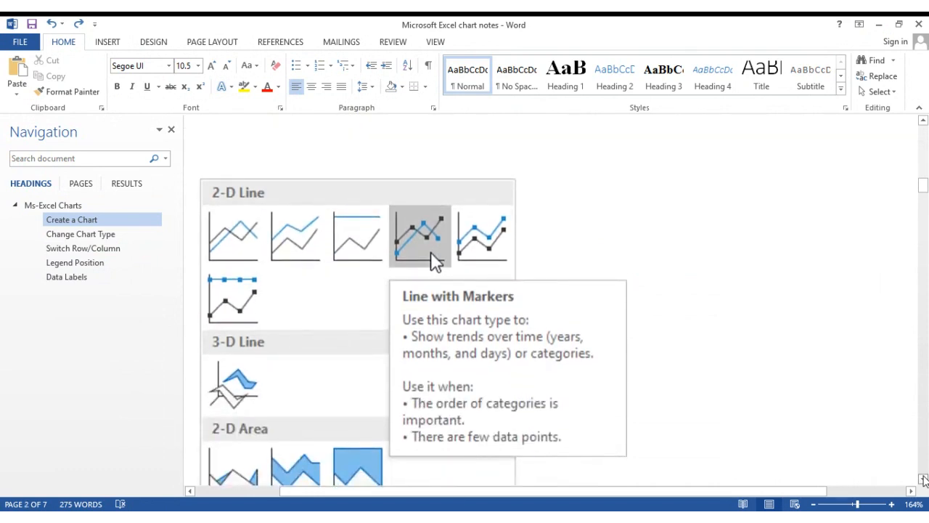
left_click(923, 478)
left_click(923, 479)
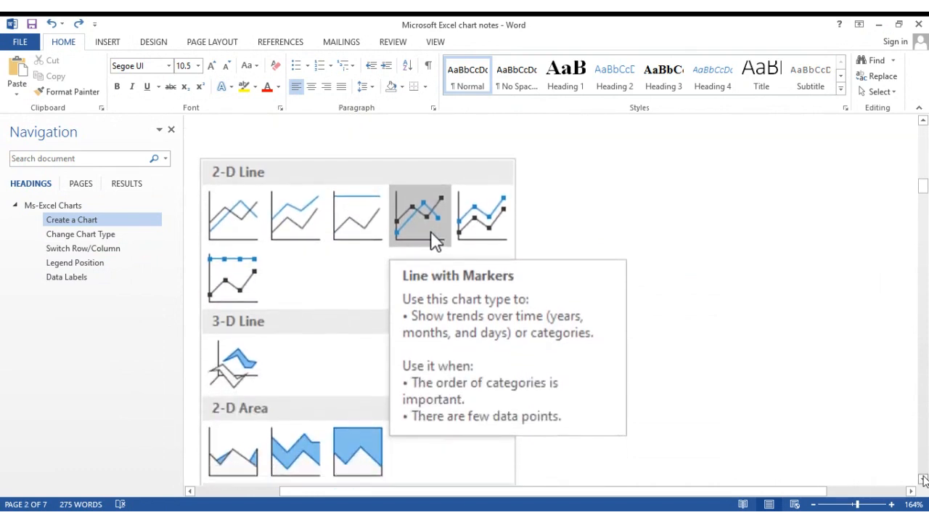
- Review the area chart types in the gallery illustration and the resulting line chart in the Create a Chart section
left_click(923, 479)
left_click(923, 479)
left_click(923, 479)
left_click(923, 479)
left_click(923, 479)
left_click(924, 479)
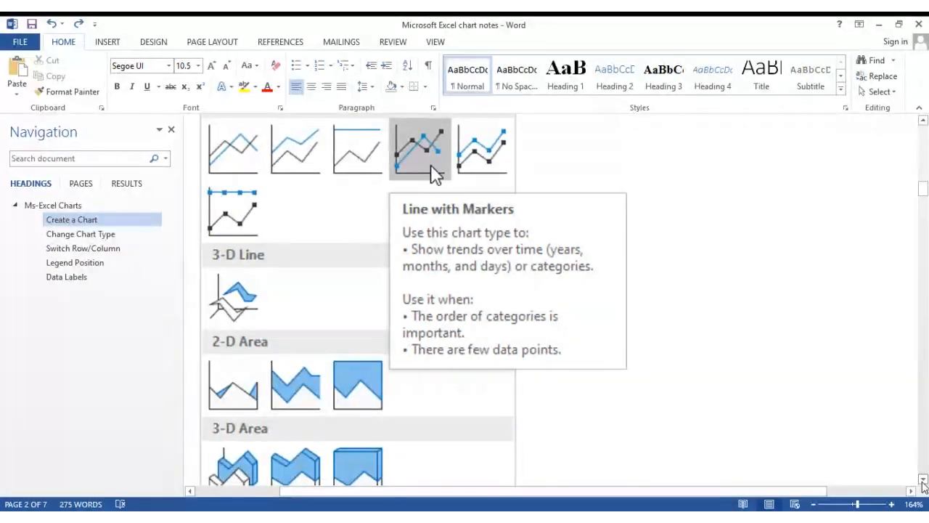
left_click(922, 481)
scroll(922, 484, "down", 10)
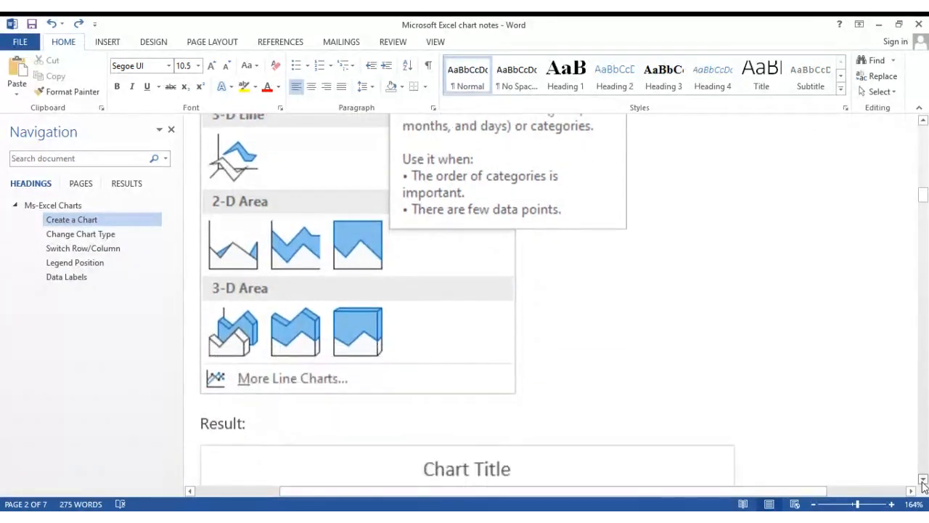
scroll(923, 484, "down", 3)
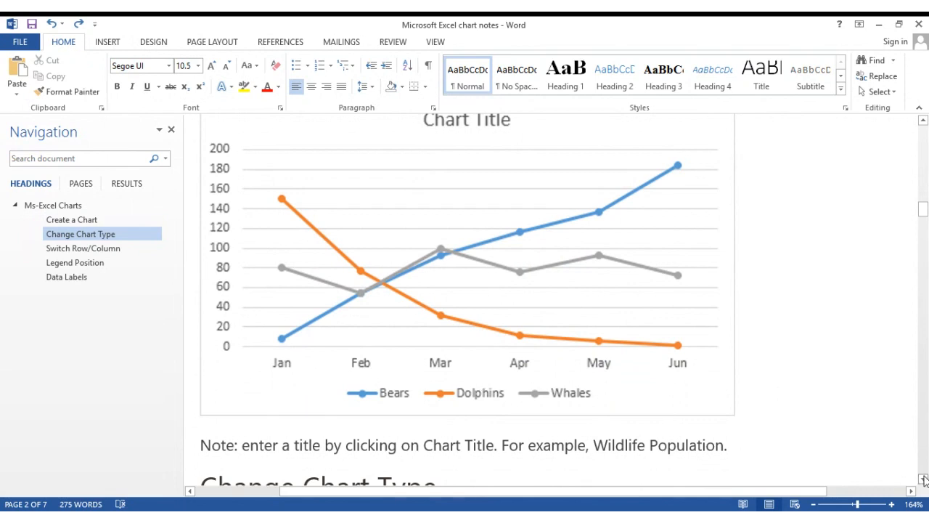
- Read the note on entering a chart title and the opening instructions of the Change Chart Type section
left_click(923, 480)
left_click(923, 480)
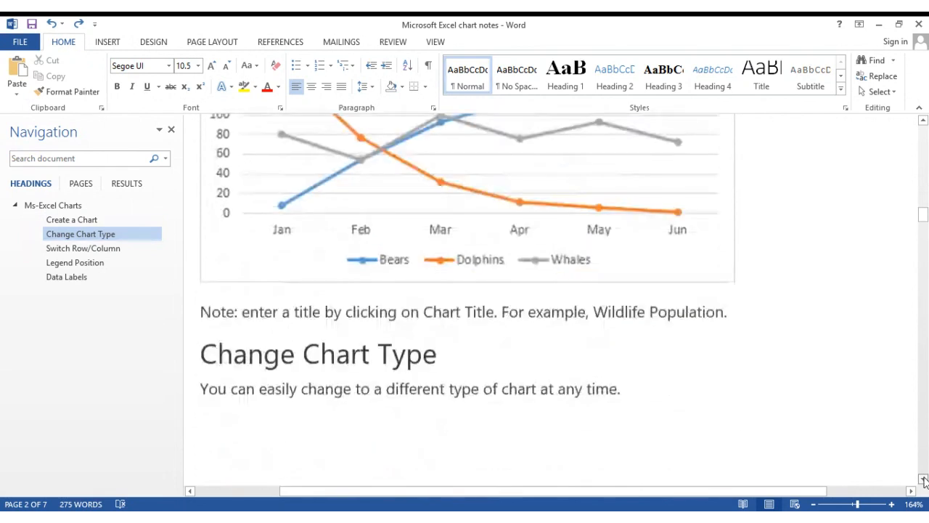
left_click(923, 480)
left_click(923, 480)
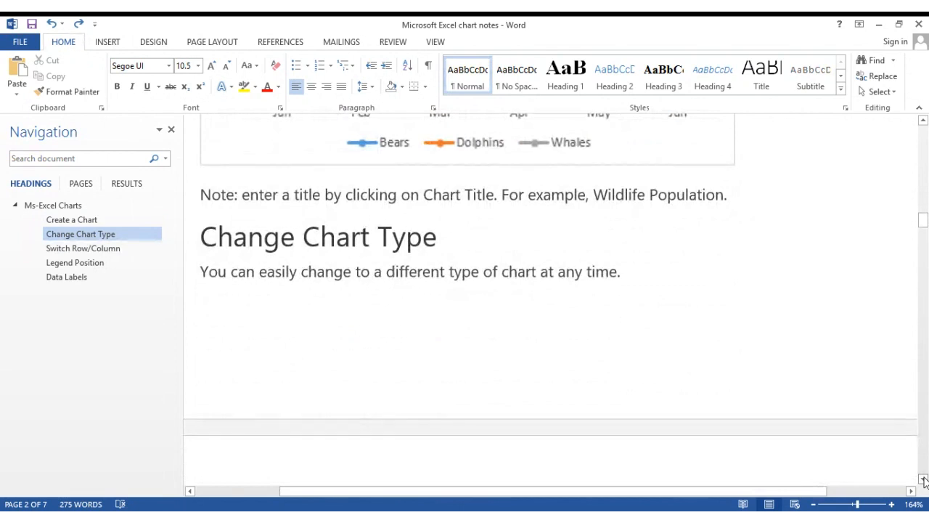
left_click(923, 480)
left_click(923, 480)
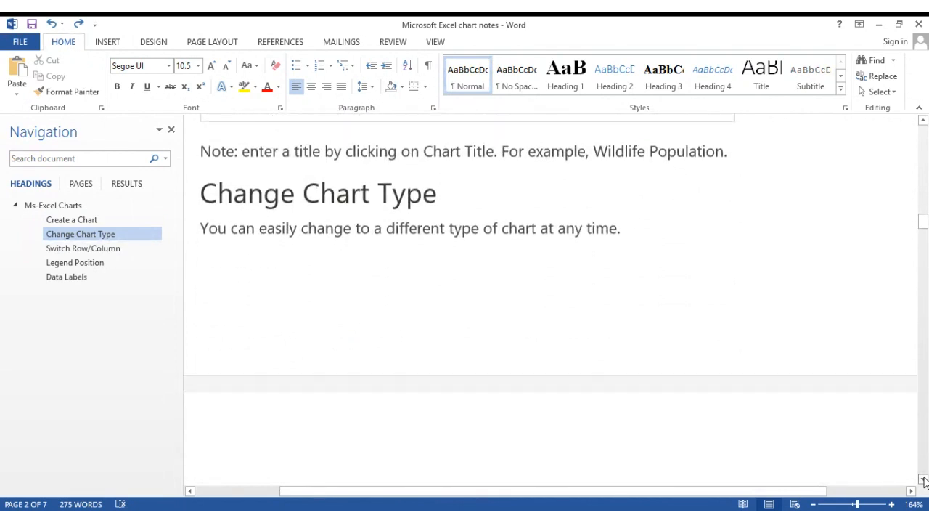
left_click(923, 480)
left_click(923, 480)
left_click(923, 480)
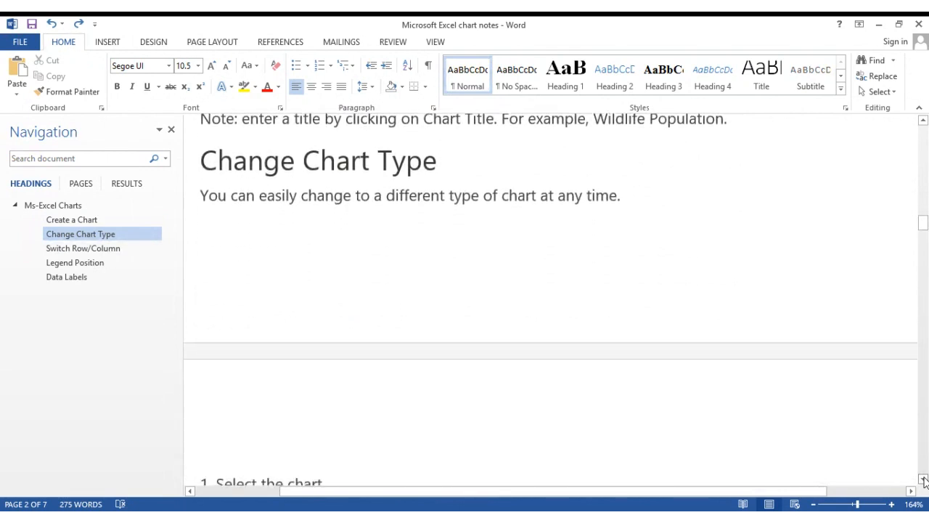
left_click(923, 480)
left_click(923, 480)
left_click(923, 480)
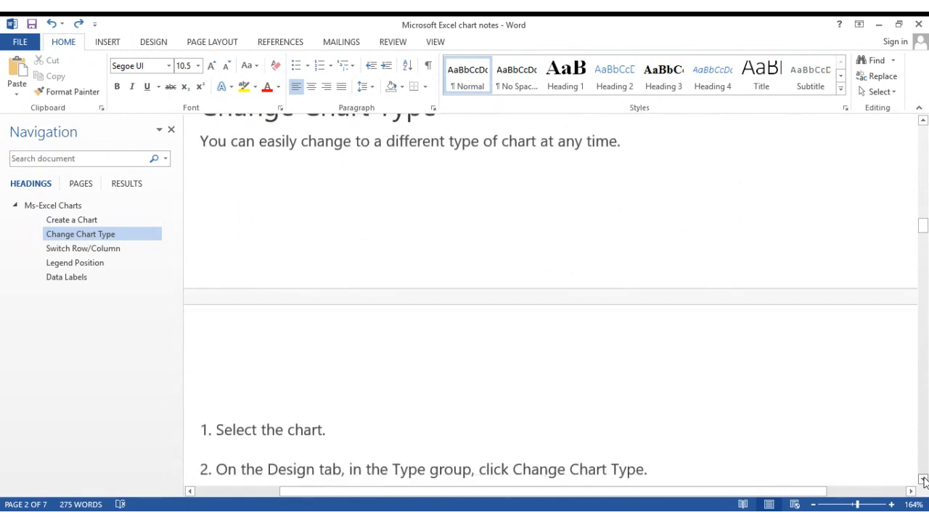
left_click(923, 480)
left_click(923, 480)
left_click(923, 480)
left_click(923, 480)
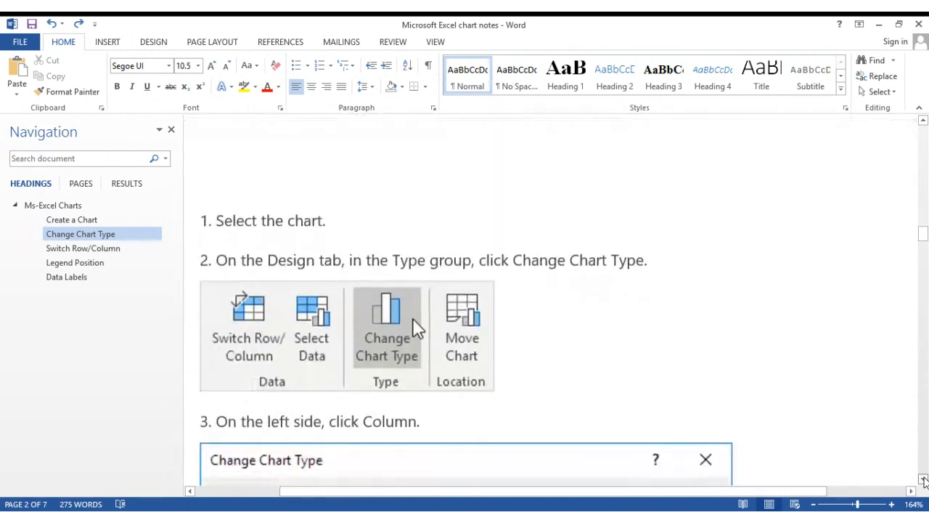
left_click(923, 480)
left_click(923, 479)
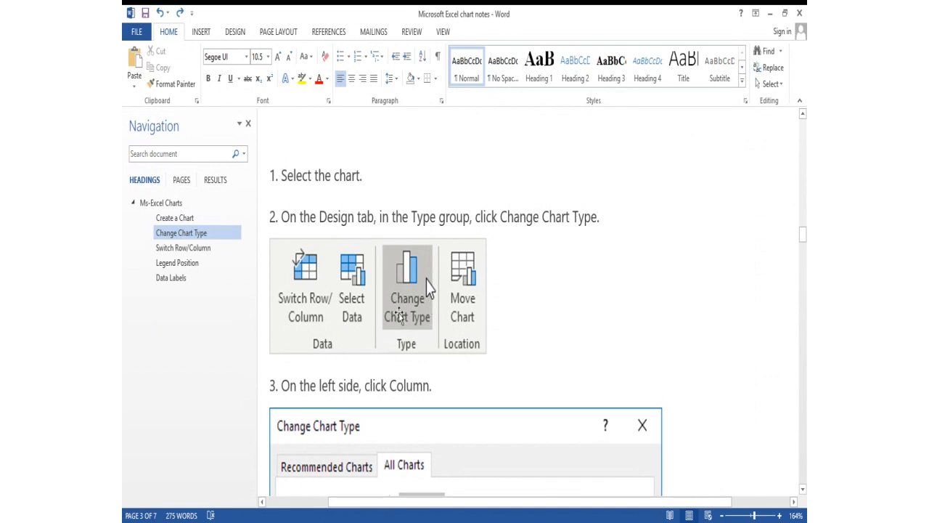
- Examine the Change Chart Type dialog illustration for the Column type and the resulting Wildlife Population column chart
left_click(802, 491)
left_click(801, 488)
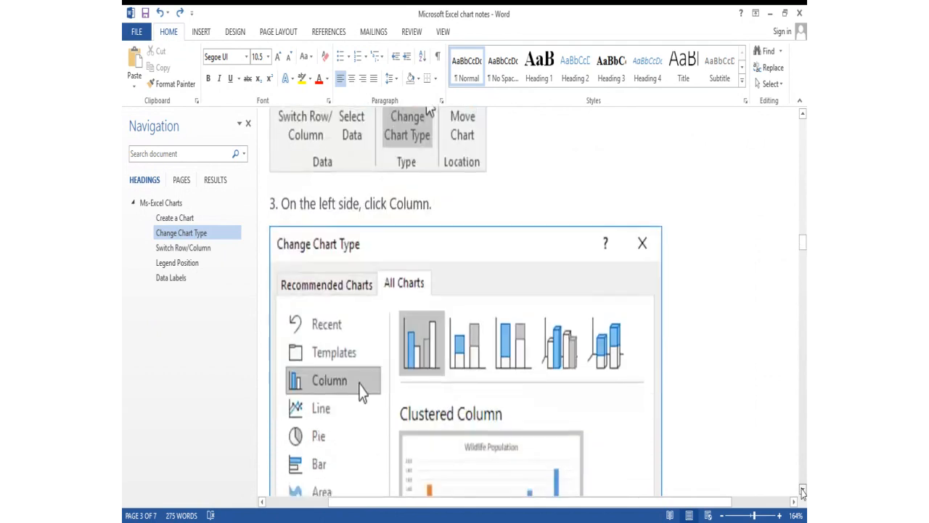
left_click(801, 488)
left_click(802, 490)
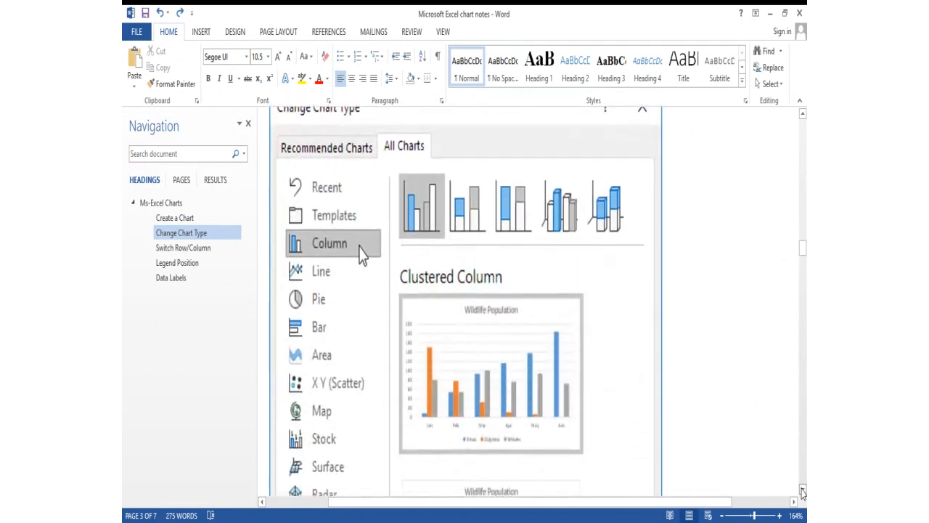
left_click(802, 490)
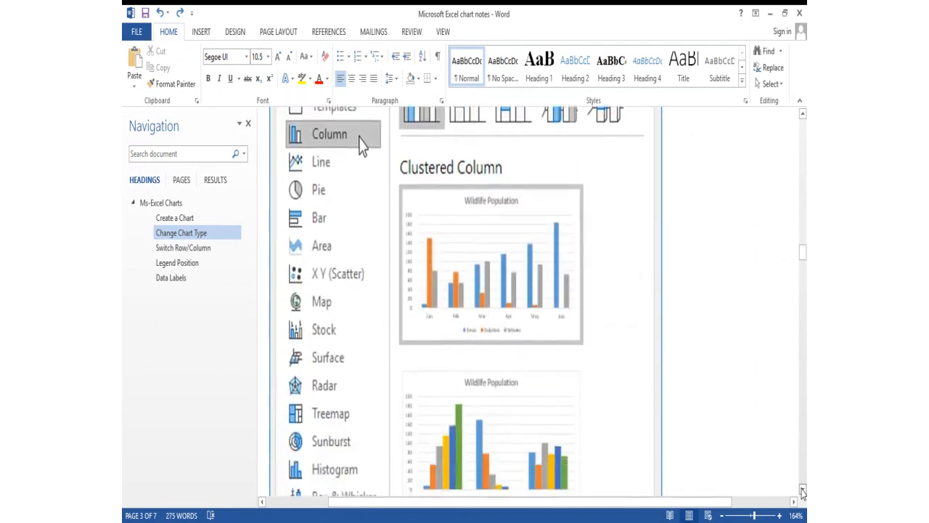
left_click(802, 491)
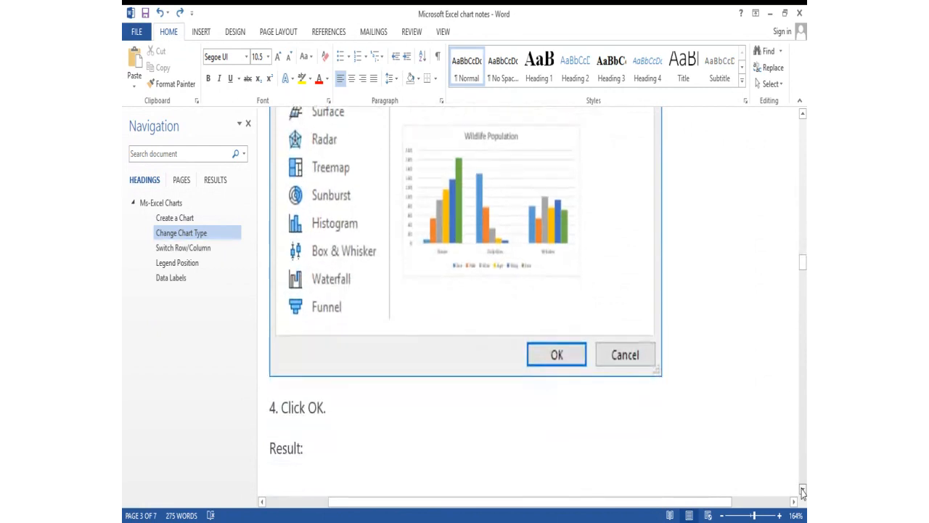
left_click(802, 490)
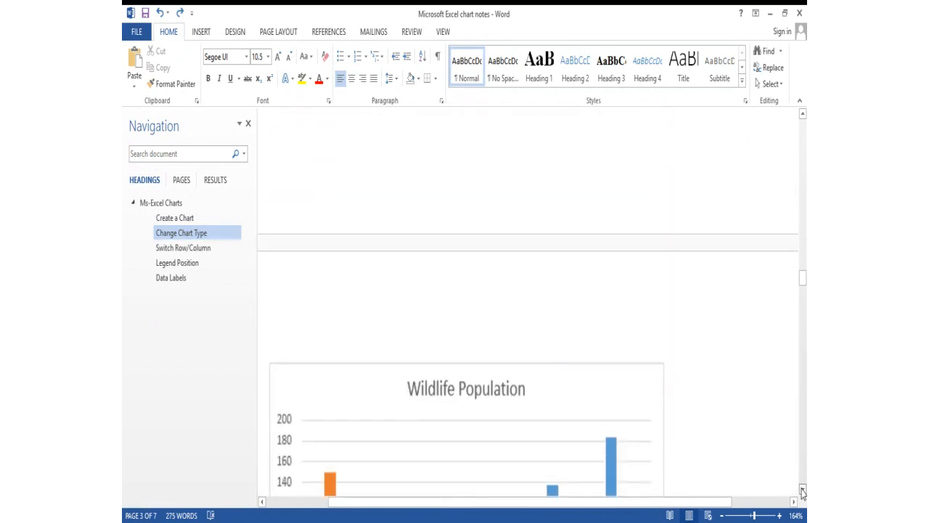
left_click(802, 491)
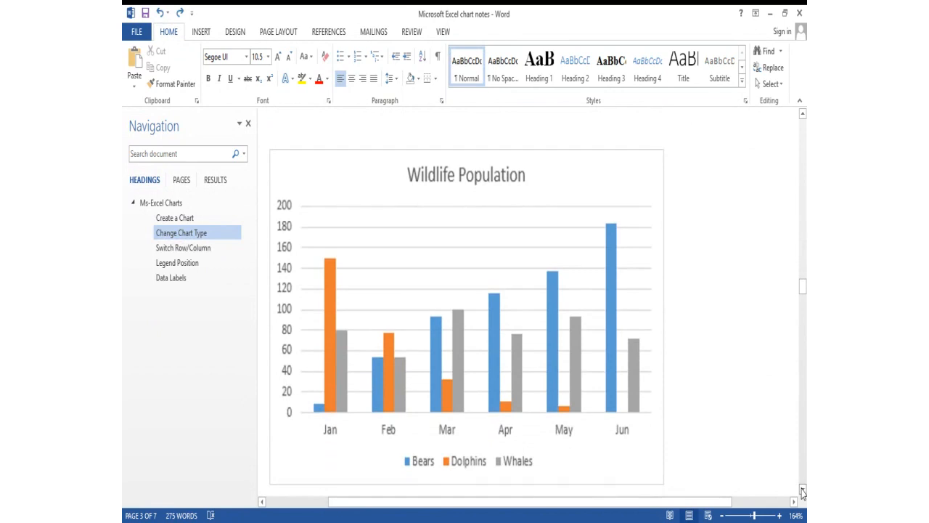
left_click(802, 490)
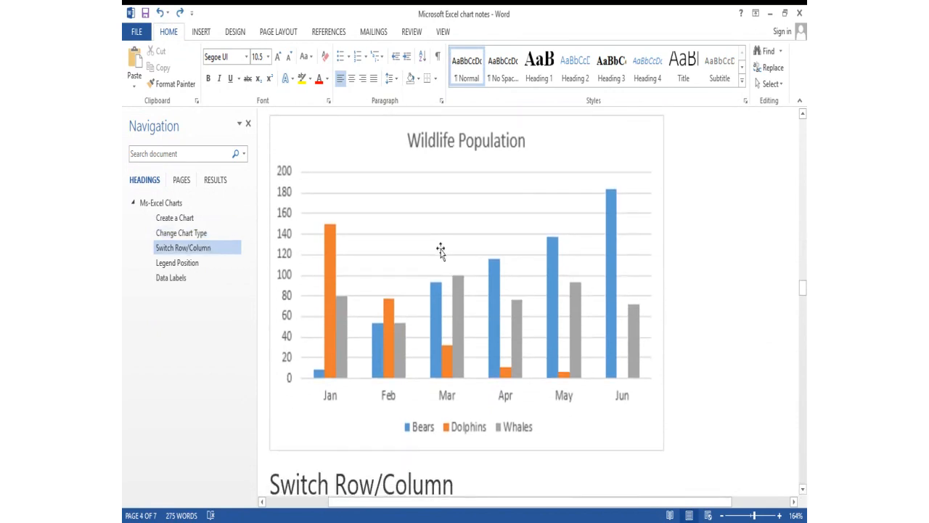
- Read the Switch Row/Column instructions and examine the resulting chart with the animals on the horizontal axis
left_click(802, 490)
left_click(803, 490)
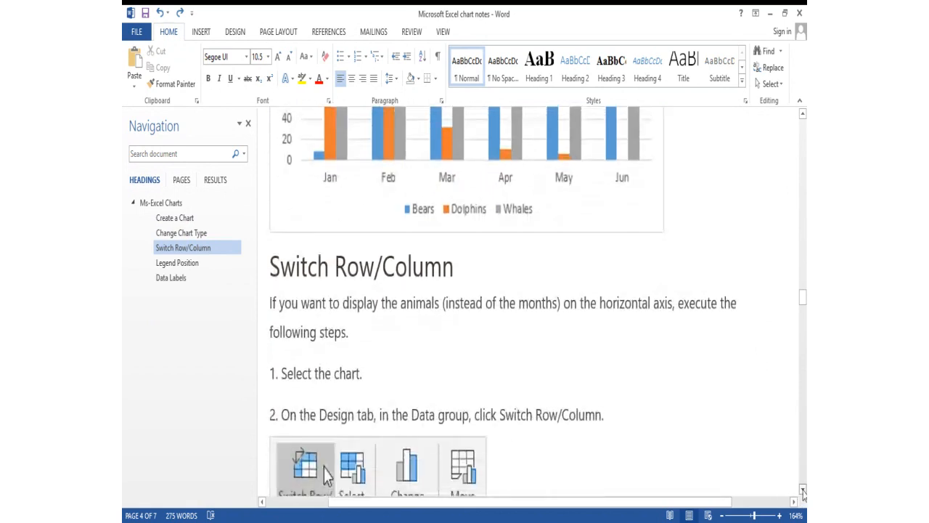
left_click(802, 490)
left_click(802, 490)
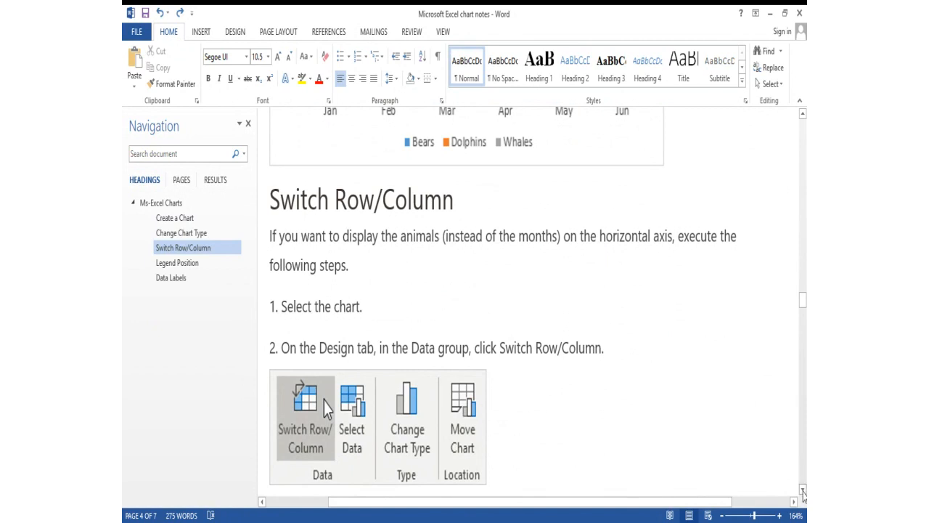
scroll(803, 491, "down", 3)
scroll(803, 491, "down", 5)
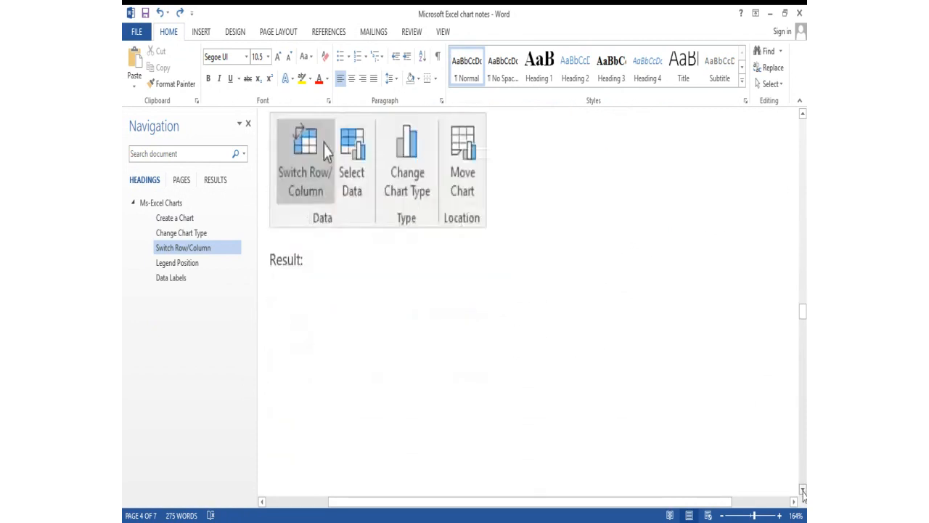
scroll(803, 491, "down", 10)
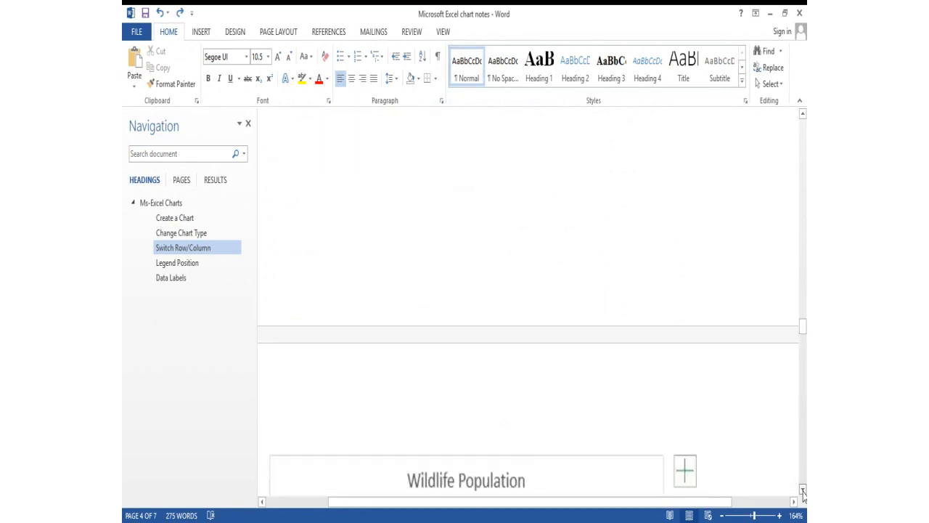
scroll(803, 491, "down", 6)
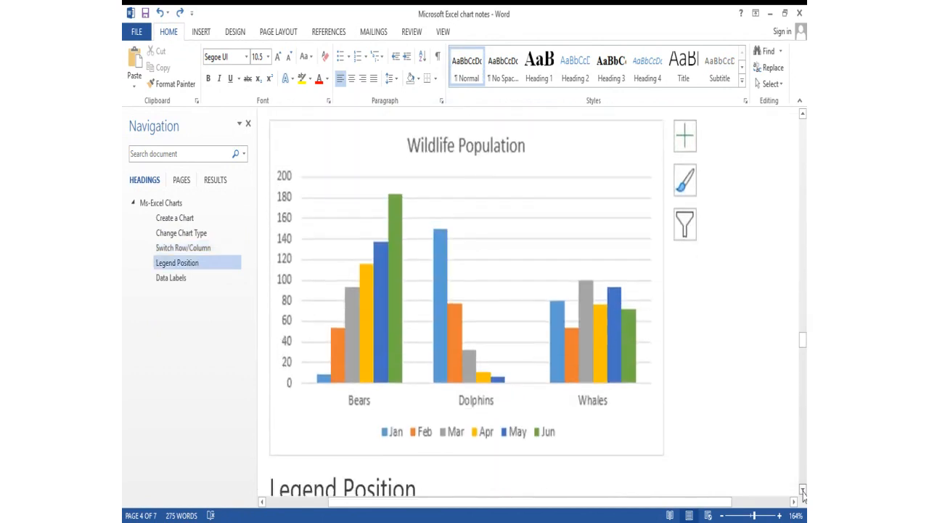
- Read the Legend Position instructions and examine the resulting Wildlife Population chart with its legend on the right side
scroll(803, 491, "down", 3)
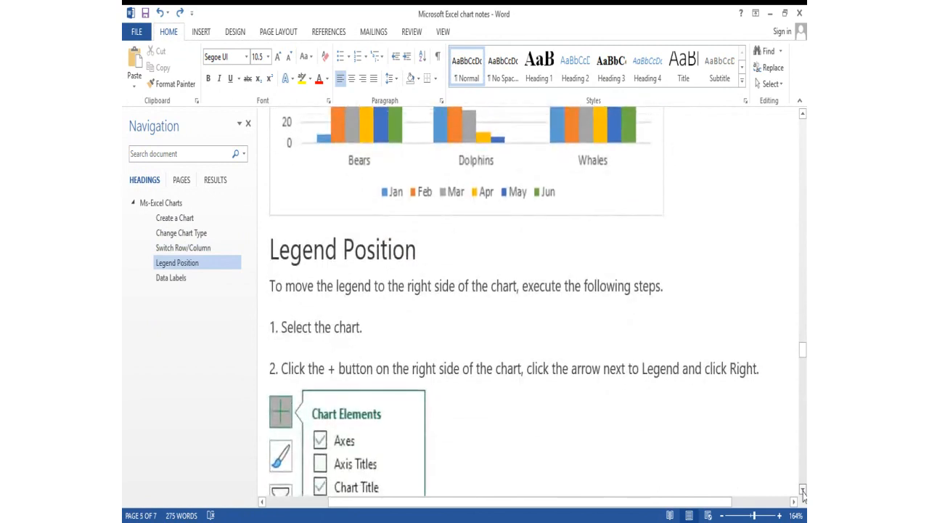
scroll(803, 492, "down", 1)
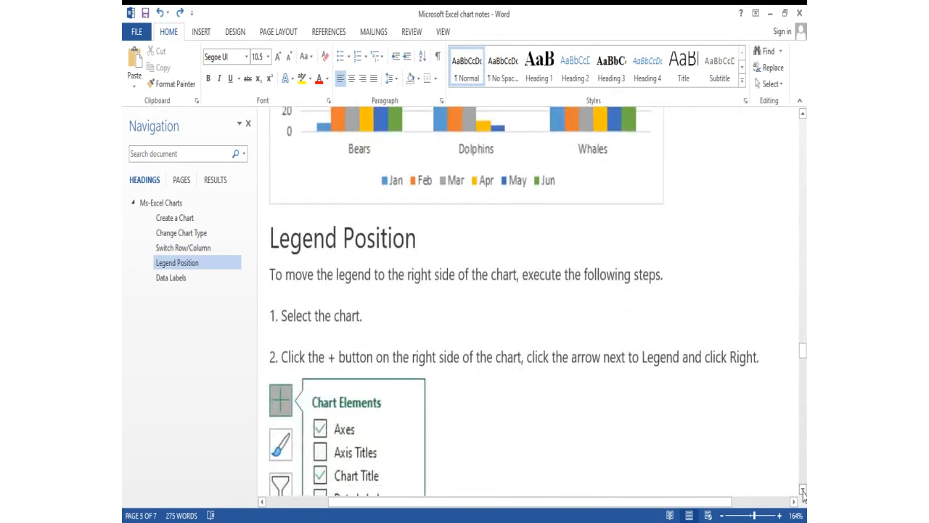
scroll(802, 492, "down", 3)
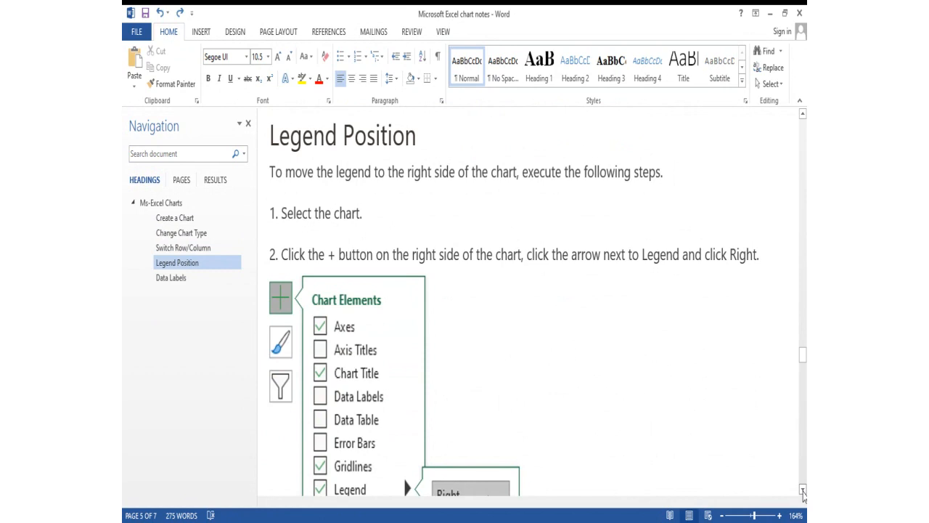
scroll(803, 492, "down", 5)
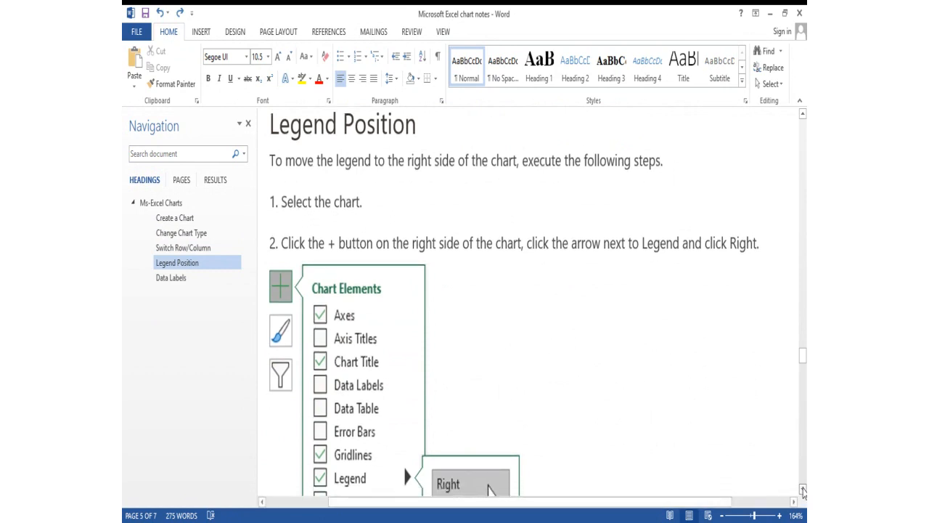
scroll(802, 492, "down", 3)
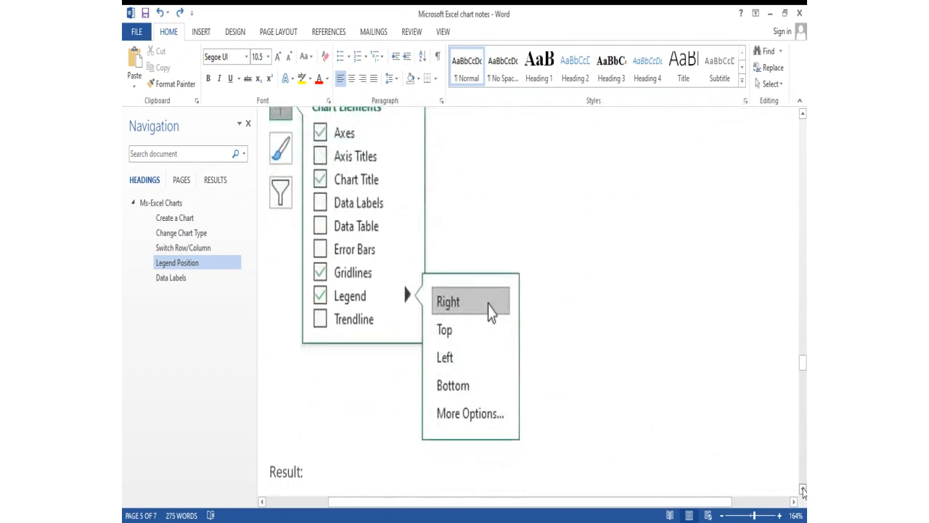
scroll(802, 492, "down", 10)
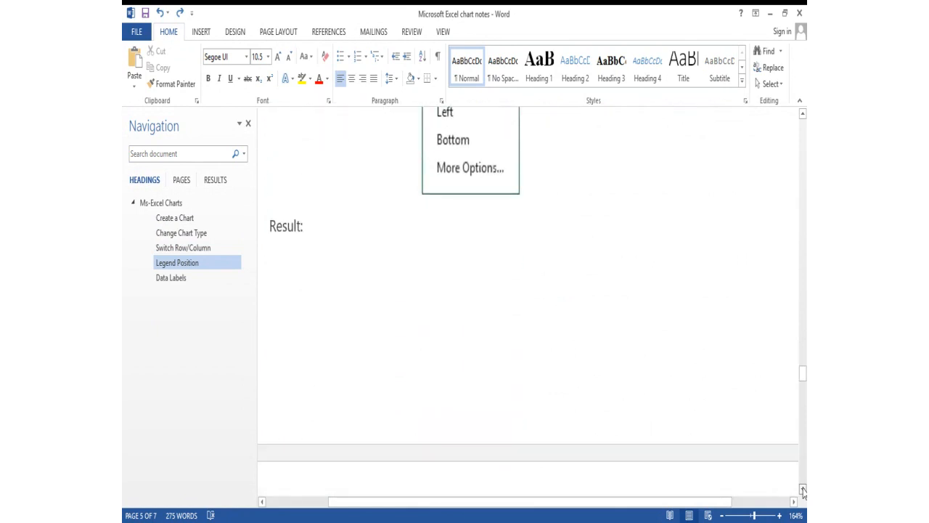
scroll(803, 492, "down", 10)
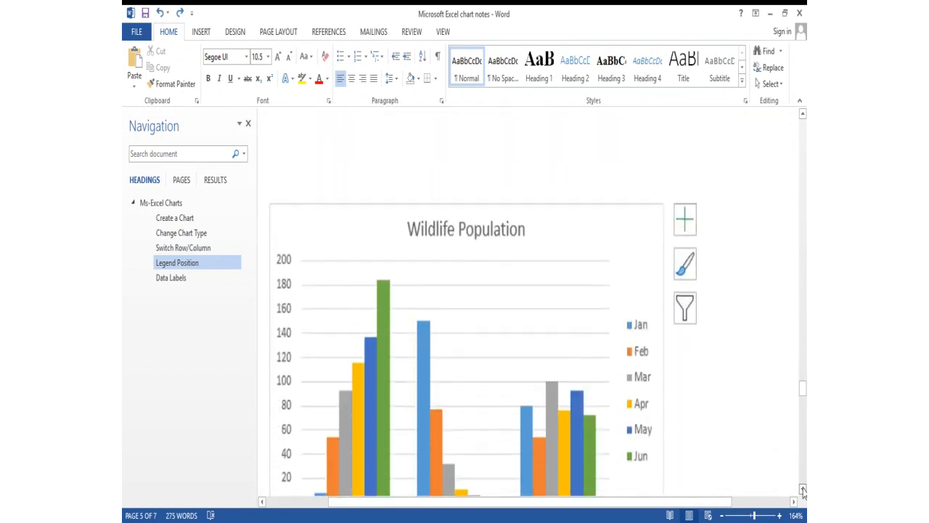
- Read the Data Labels instructions on labelling the June Dolphins bar and the Chart Elements illustration with Data Labels checked
scroll(802, 492, "down", 4)
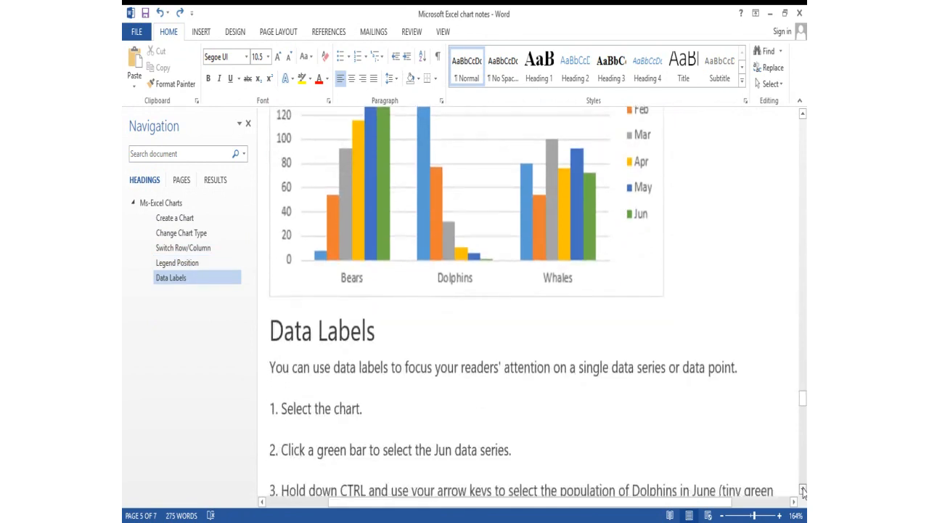
scroll(803, 492, "down", 1)
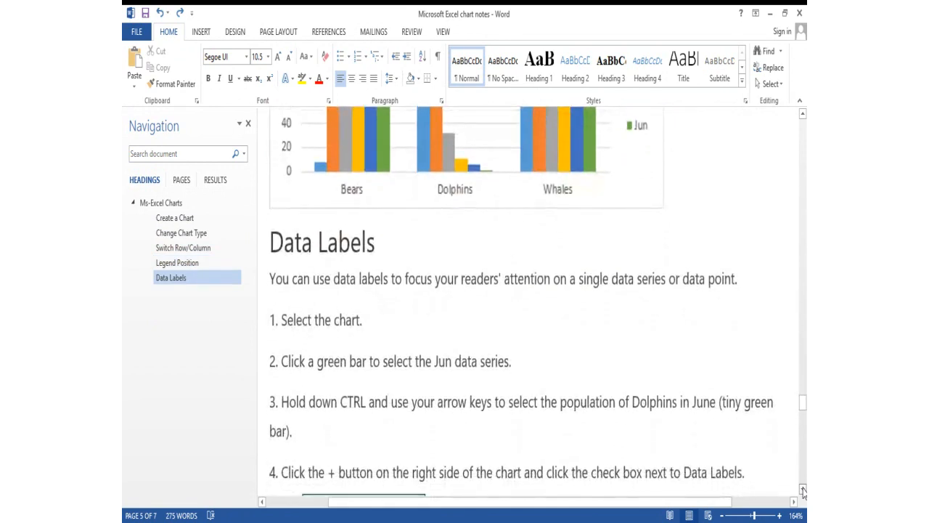
scroll(803, 492, "down", 2)
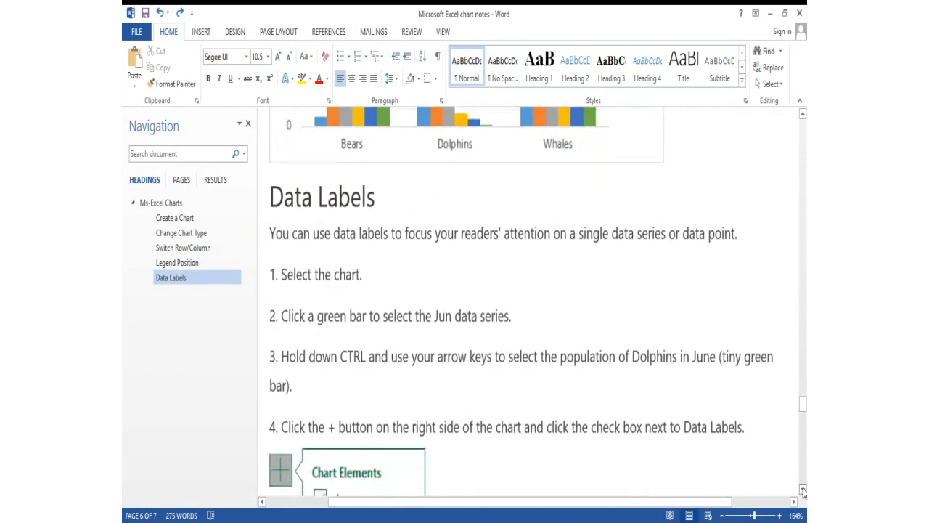
scroll(802, 492, "down", 1)
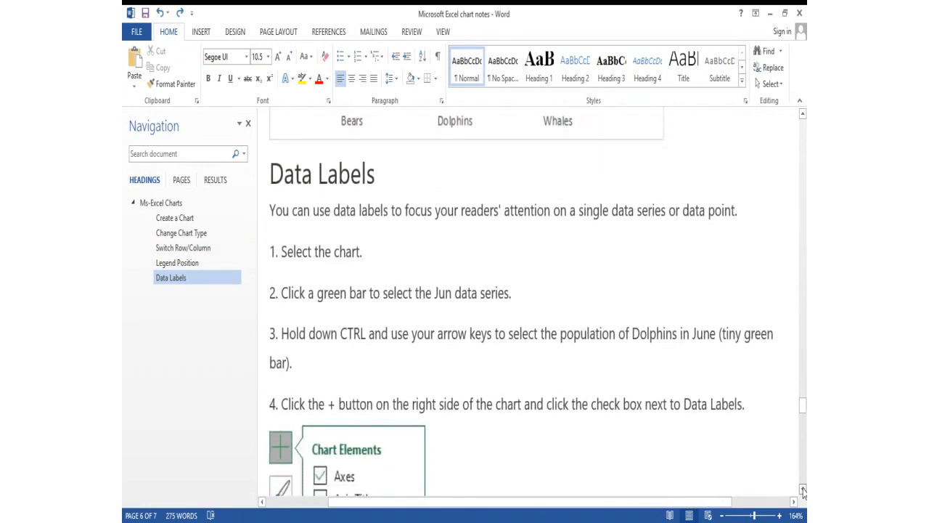
scroll(803, 492, "down", 1)
scroll(803, 492, "down", 2)
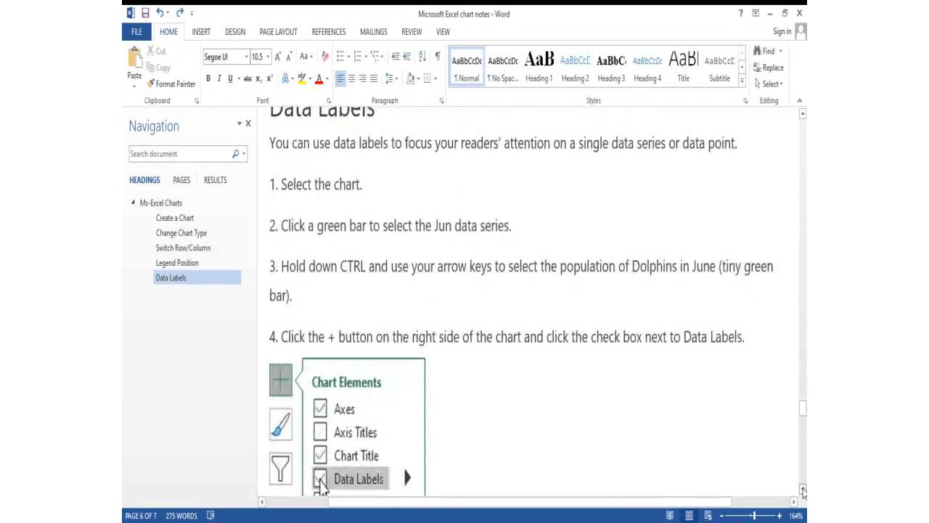
scroll(803, 492, "down", 2)
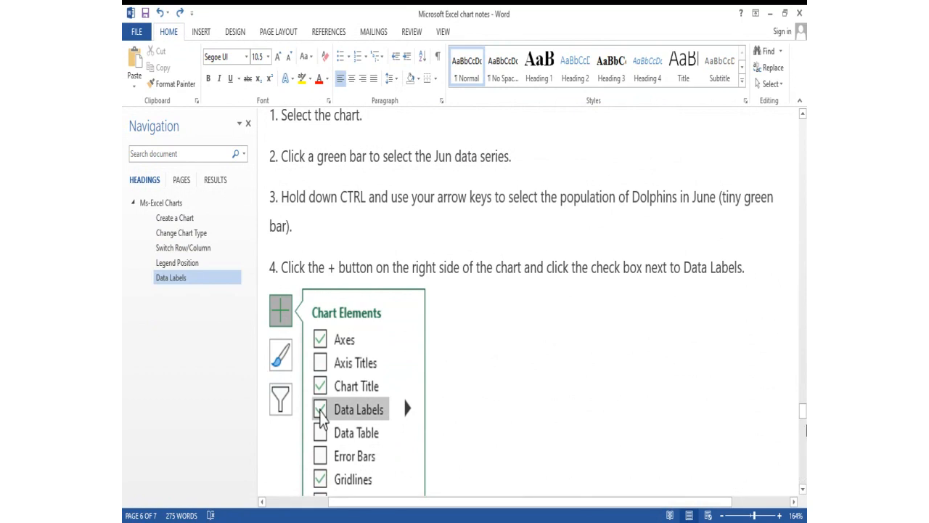
scroll(803, 492, "down", 6)
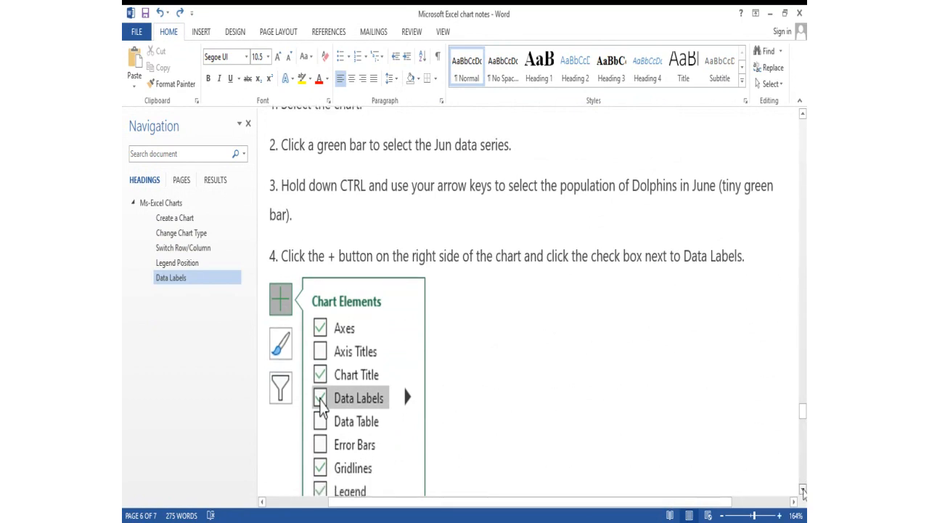
- Examine the Data Labels result chart at the end of the notes and return to the Create a Chart section
scroll(802, 492, "down", 10)
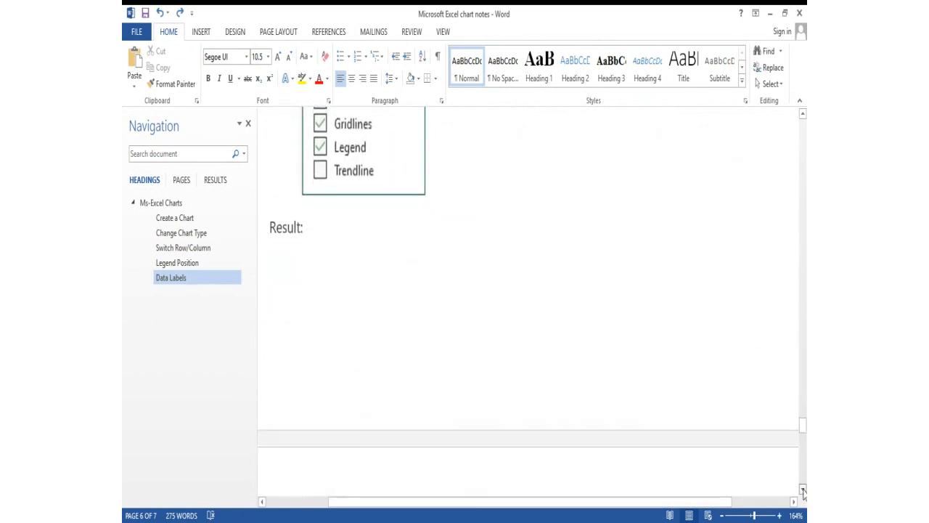
scroll(803, 492, "down", 9)
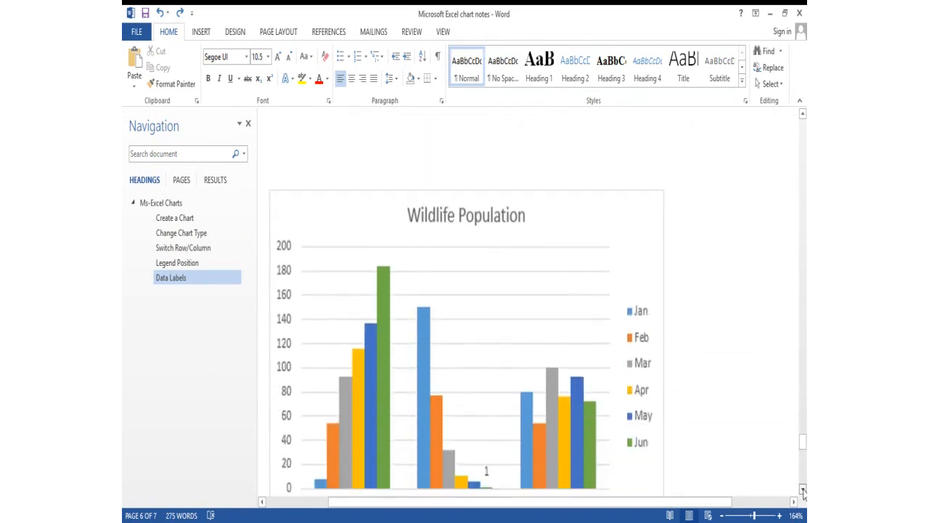
scroll(803, 492, "down", 8)
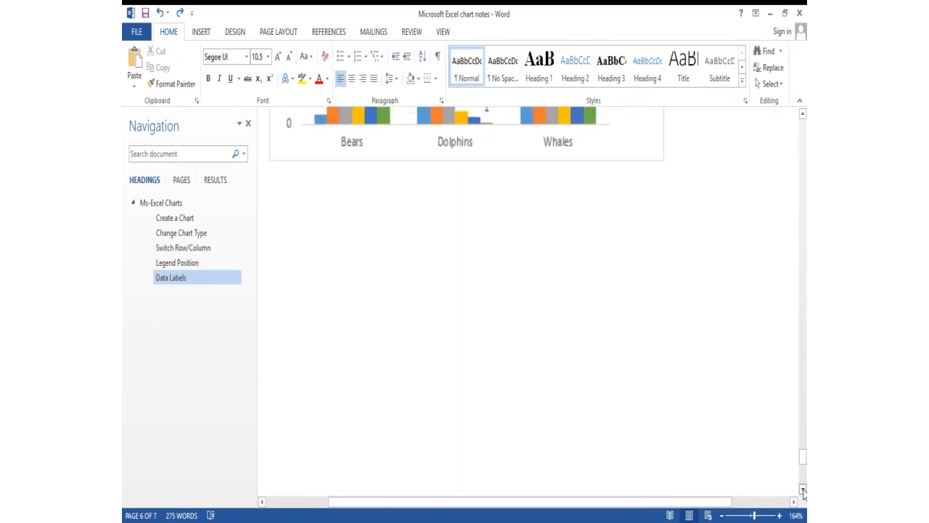
left_click(803, 490)
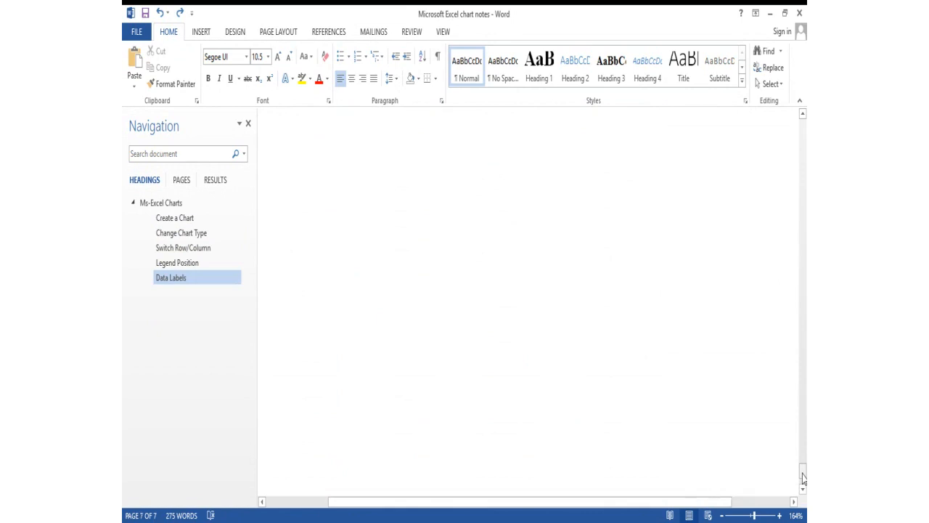
left_click_drag(803, 477, 802, 143)
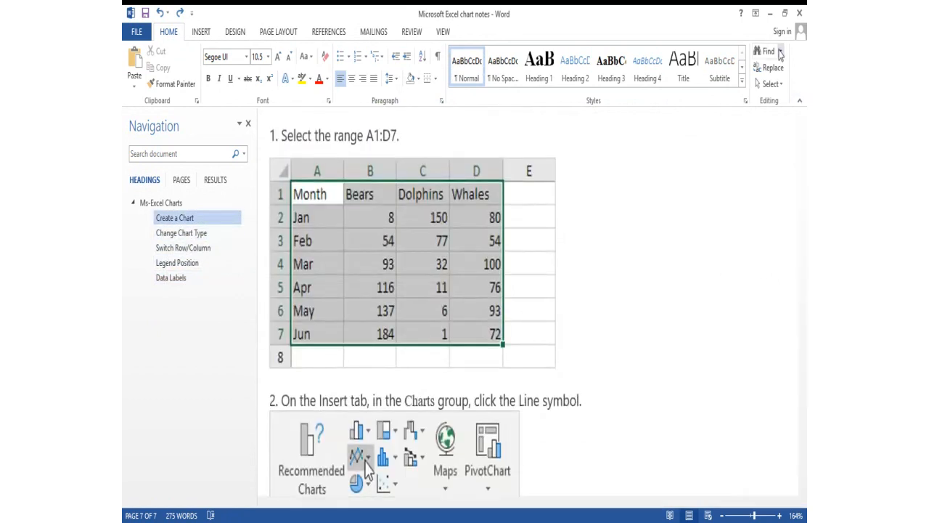
- Switch to the Book1 workbook in Excel and insert a Line with Markers chart from the range A1:D7
key("alt+Tab")
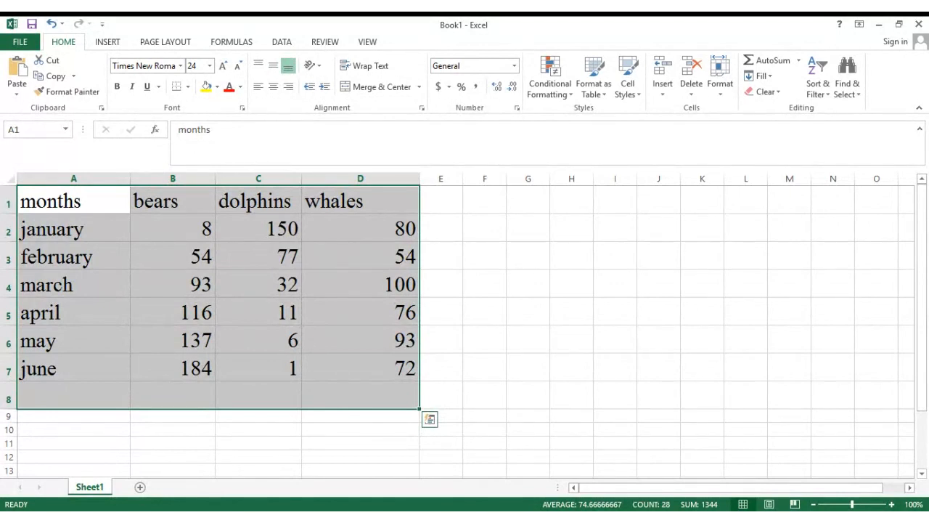
left_click(469, 318)
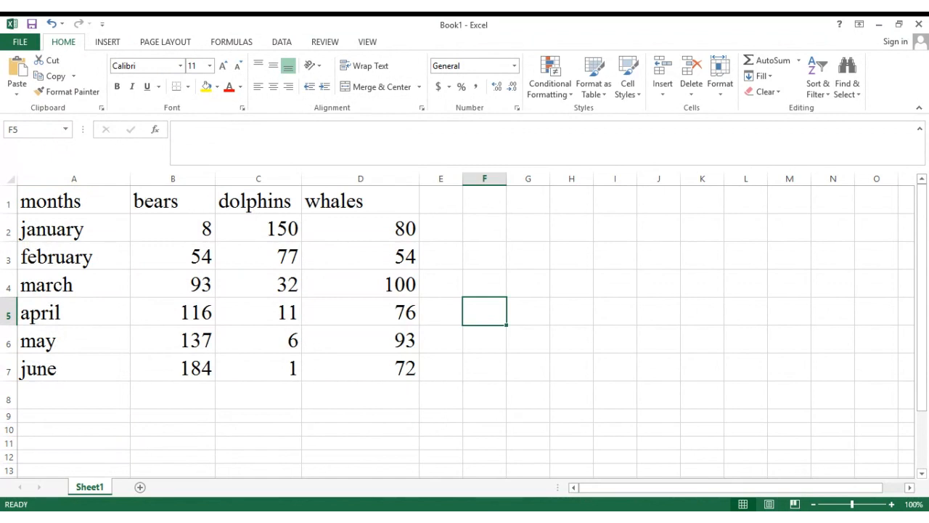
left_click_drag(98, 201, 336, 378)
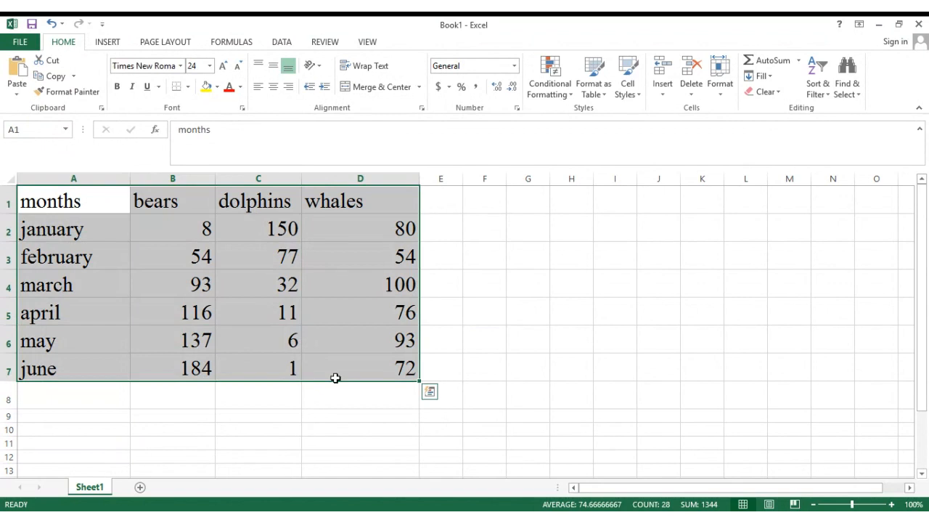
left_click(108, 42)
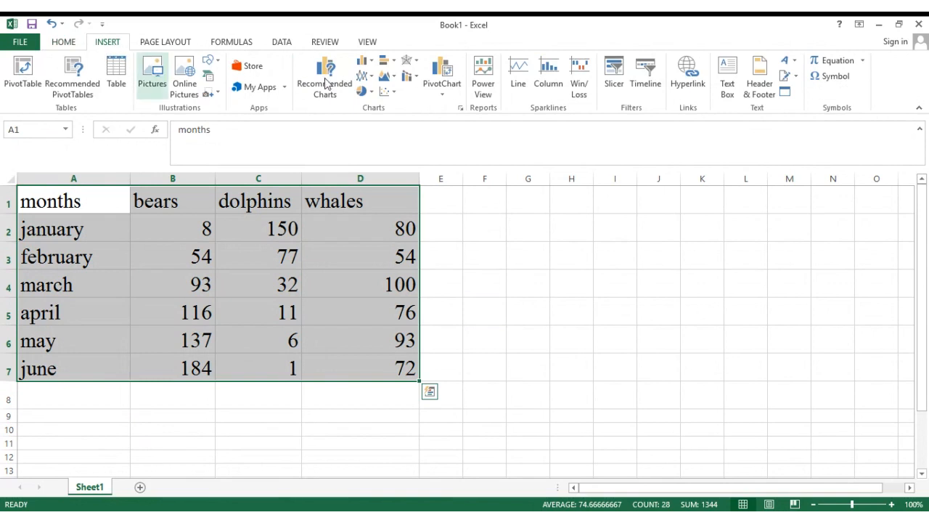
left_click(371, 76)
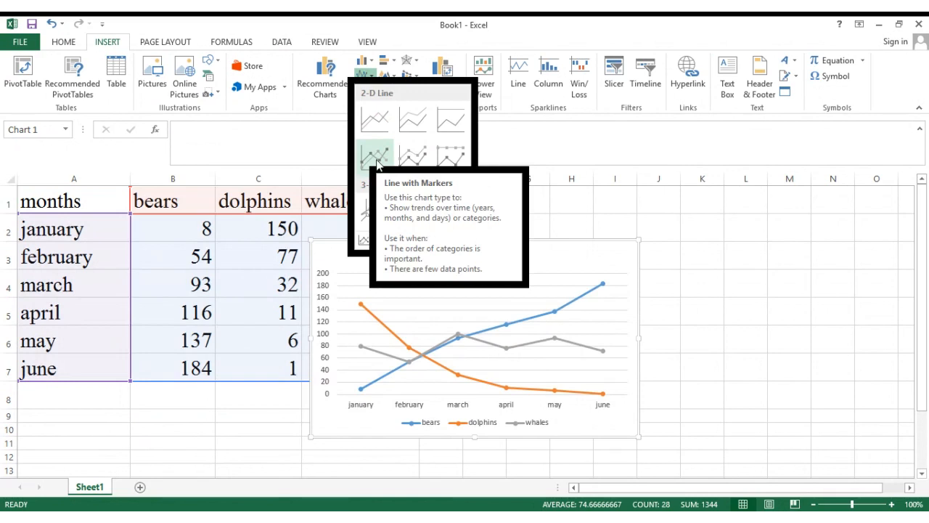
left_click(377, 163)
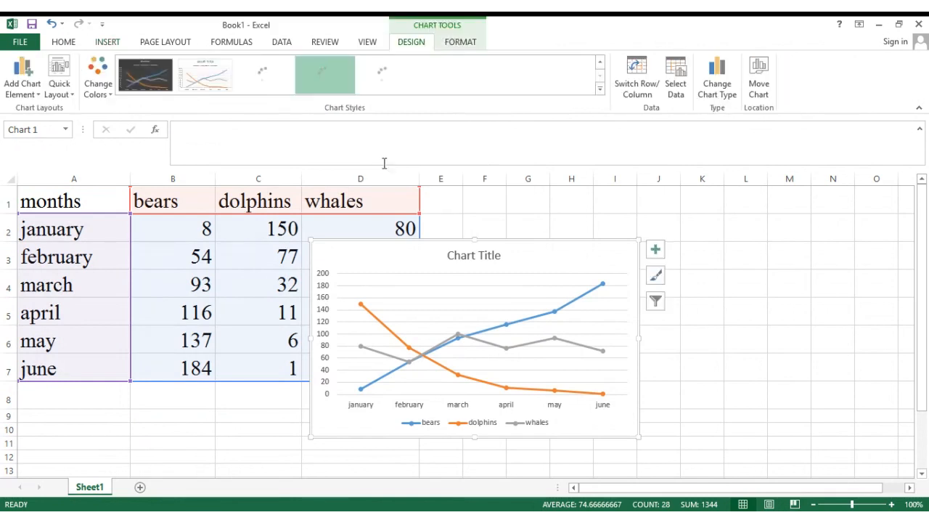
- Move the line chart below the data table, starting around row 8, and enlarge it slightly, mainly in height
left_click_drag(925, 252, 494, 273)
left_click(456, 241)
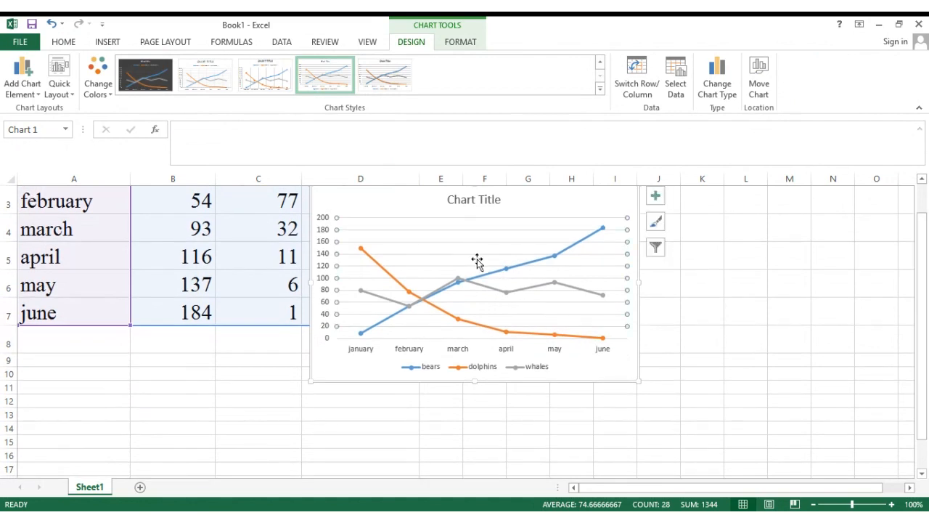
left_click(477, 261)
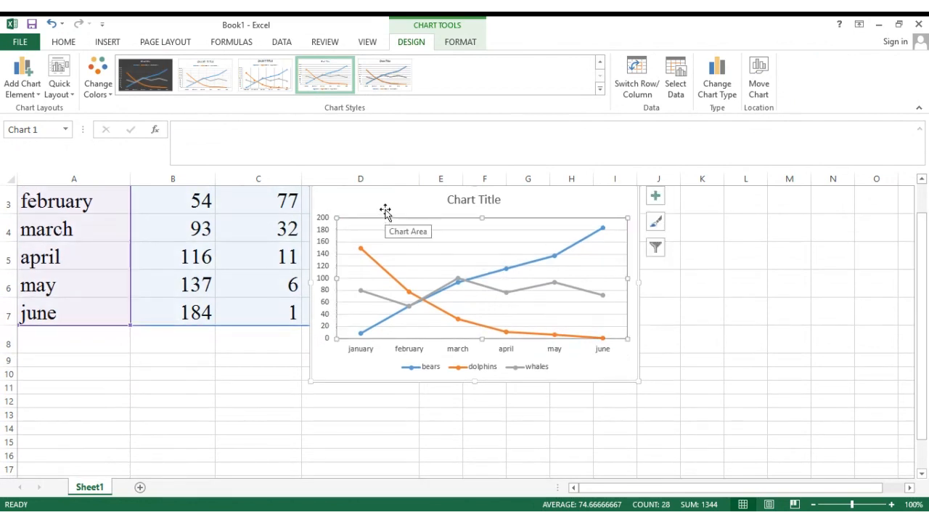
mouse_move(385, 207)
left_mouse_down()
mouse_move(377, 240)
mouse_move(244, 336)
mouse_move(122, 360)
left_mouse_up()
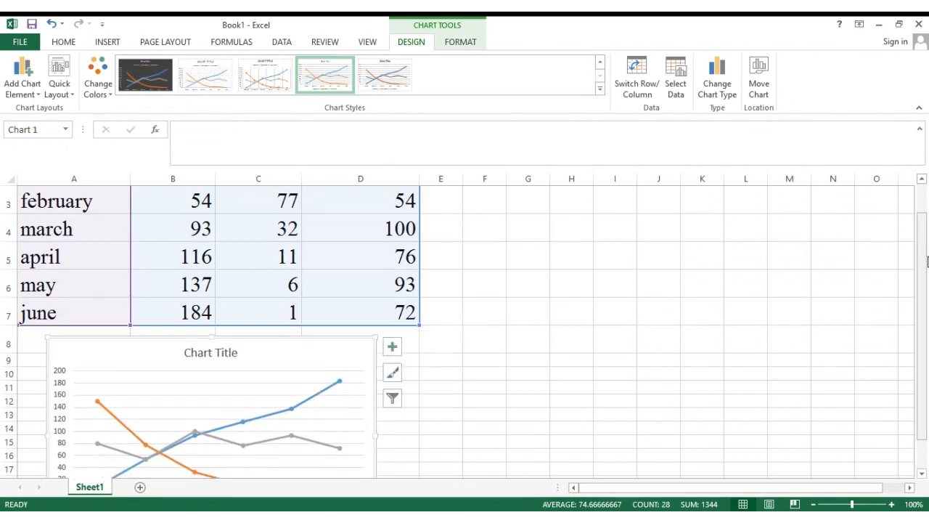
left_click_drag(927, 270, 923, 358)
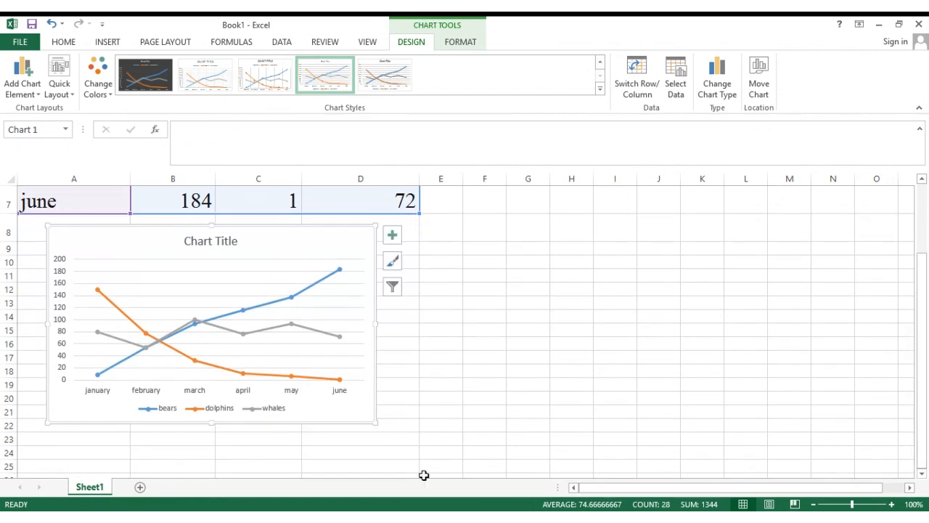
left_click_drag(375, 423, 383, 458)
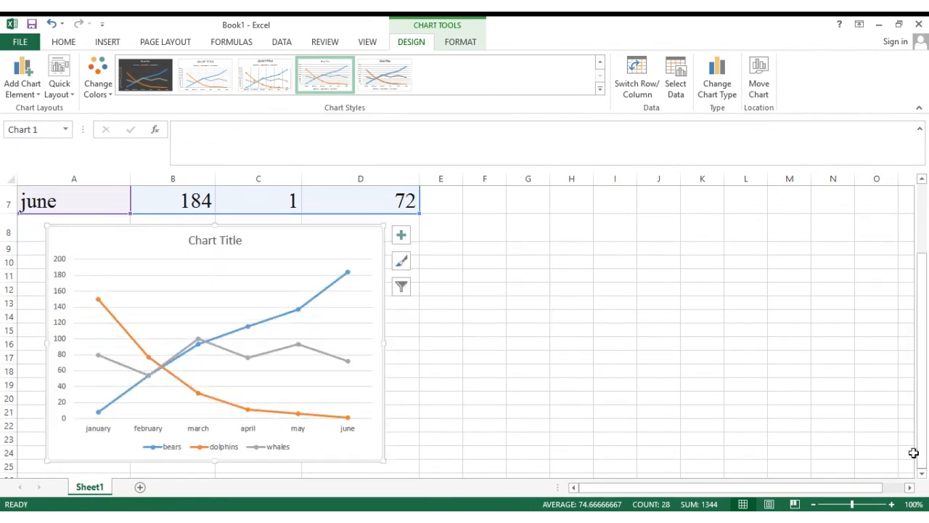
left_click_drag(923, 447, 924, 410)
left_click_drag(924, 402, 924, 373)
left_click(438, 293)
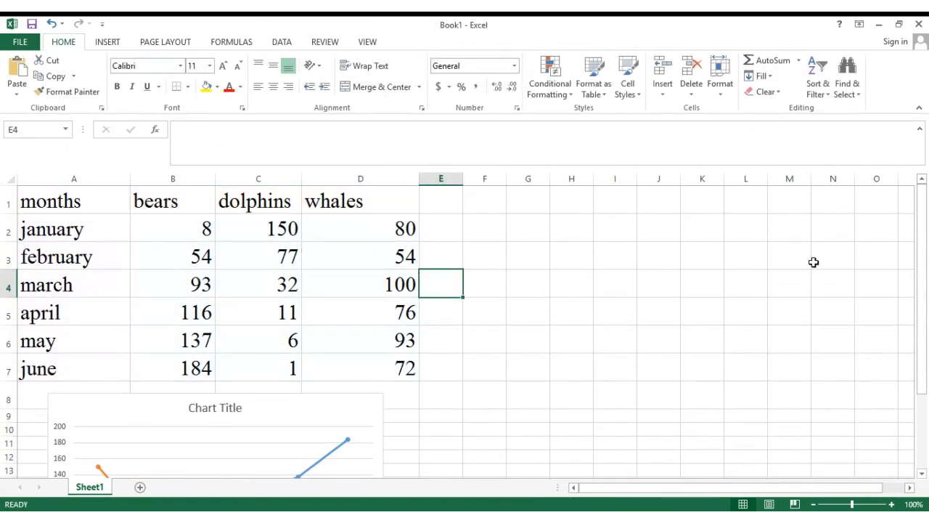
- Change the line chart to a Clustered Column chart with the months along the horizontal axis
left_click_drag(924, 278, 905, 373)
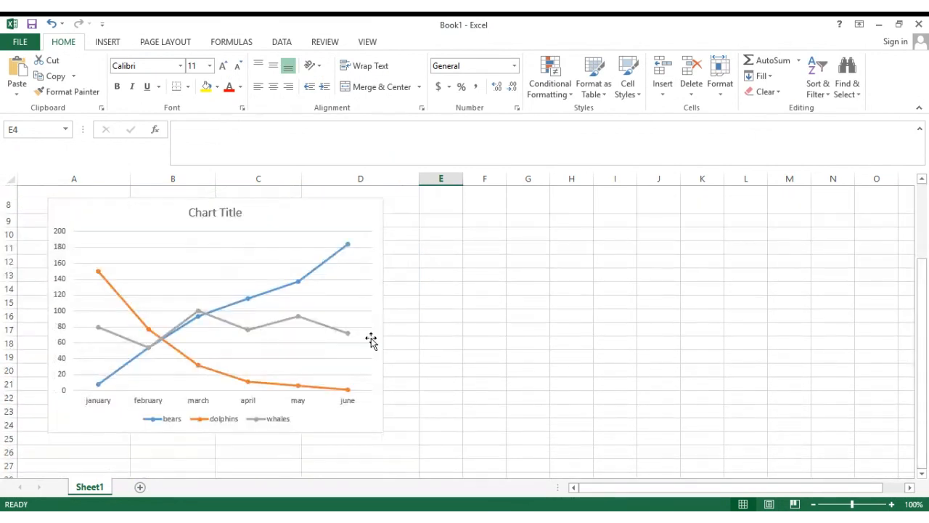
left_click(317, 307)
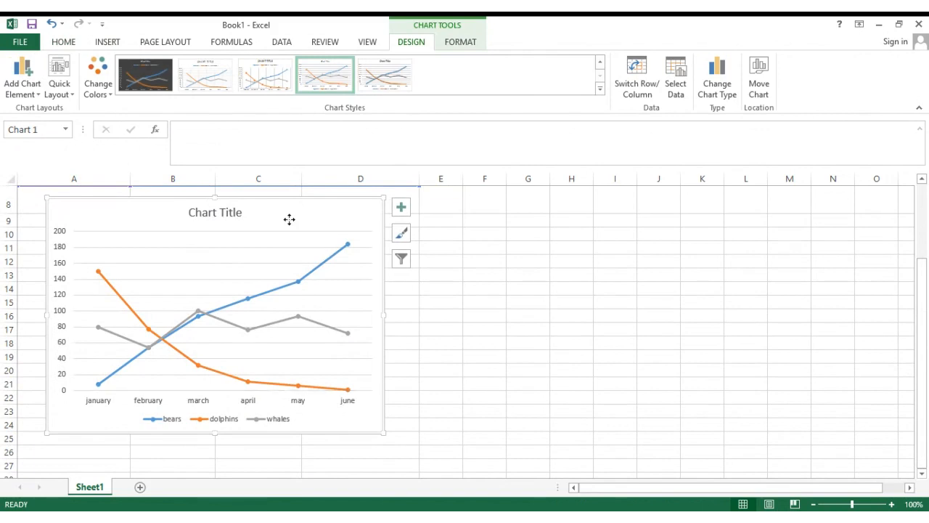
right_click(291, 220)
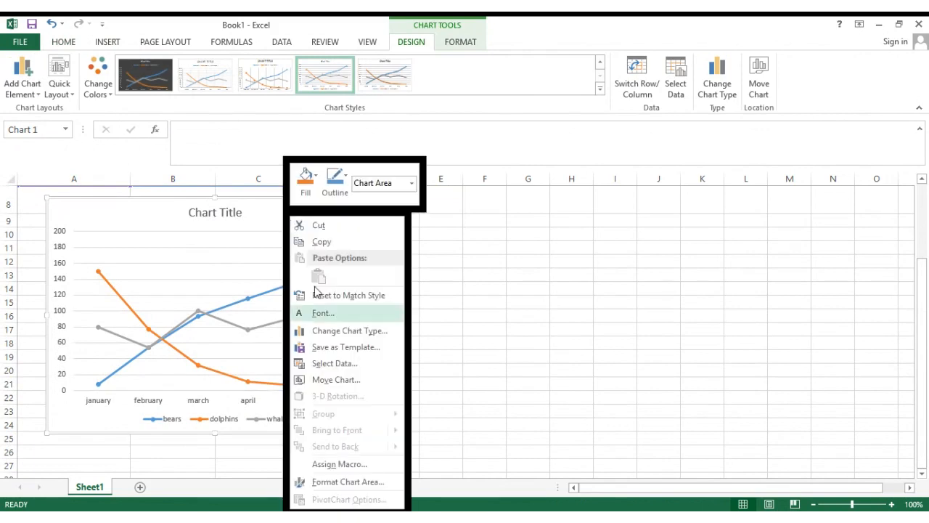
left_click(344, 333)
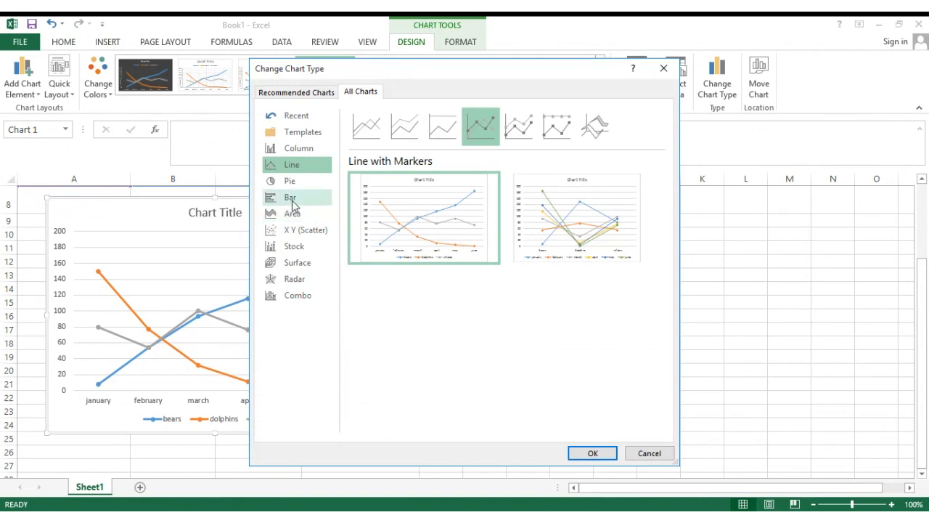
left_click(293, 203)
left_click(294, 151)
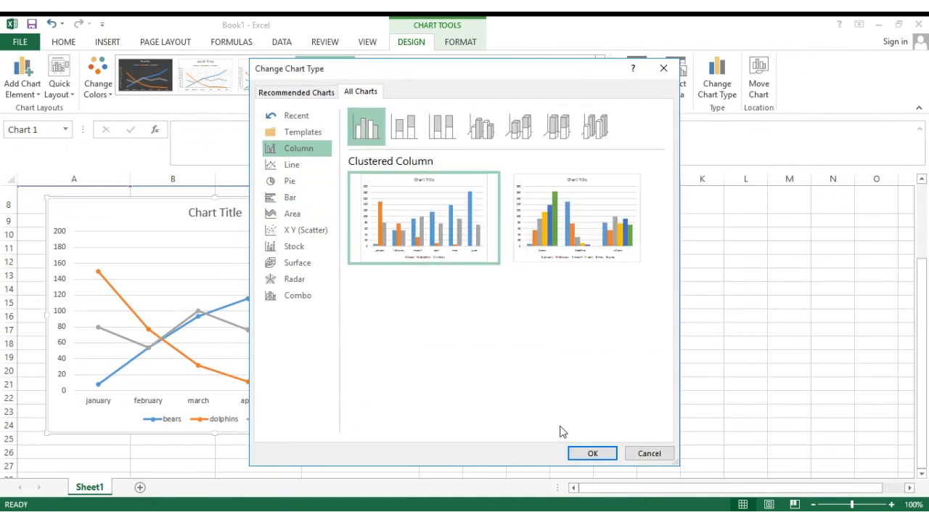
left_click(579, 456)
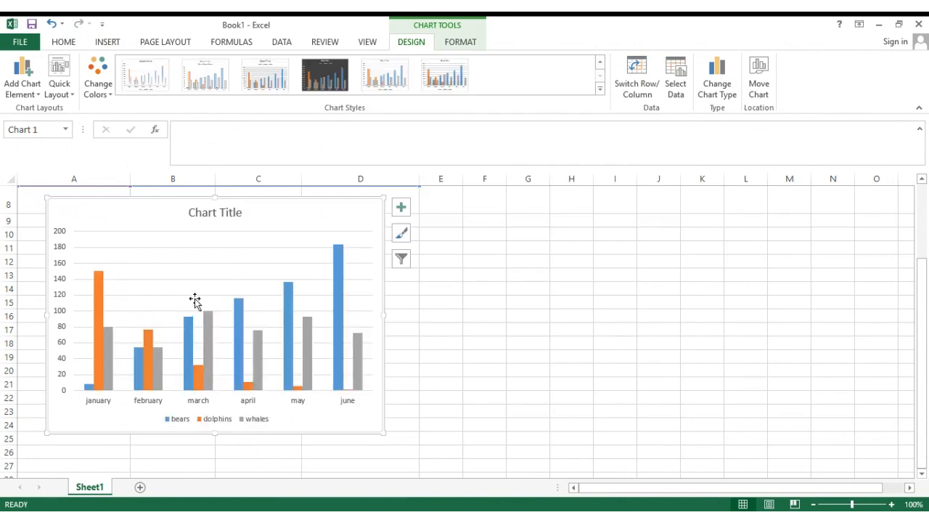
- Try to move the column chart towards the empty cells beside it by its plot area
left_click_drag(193, 300, 554, 320)
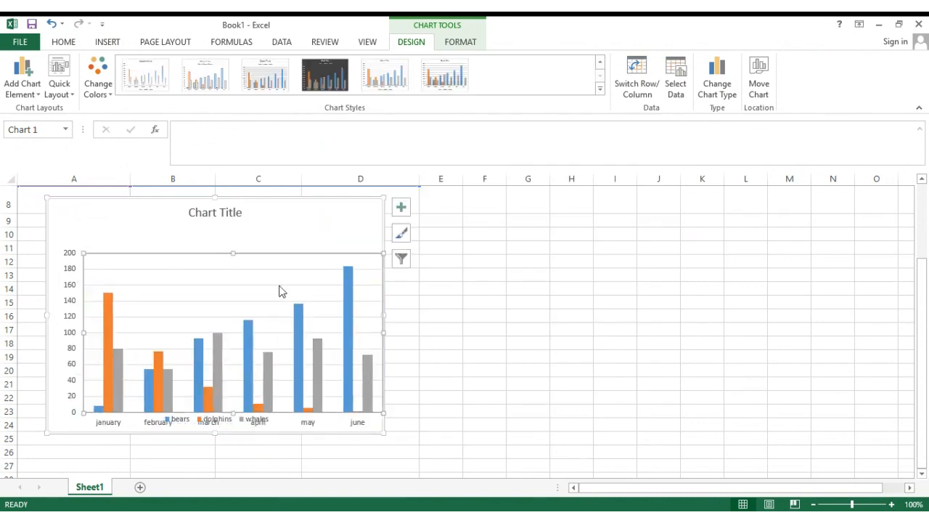
left_click_drag(259, 263, 387, 260)
left_click_drag(131, 280, 246, 311)
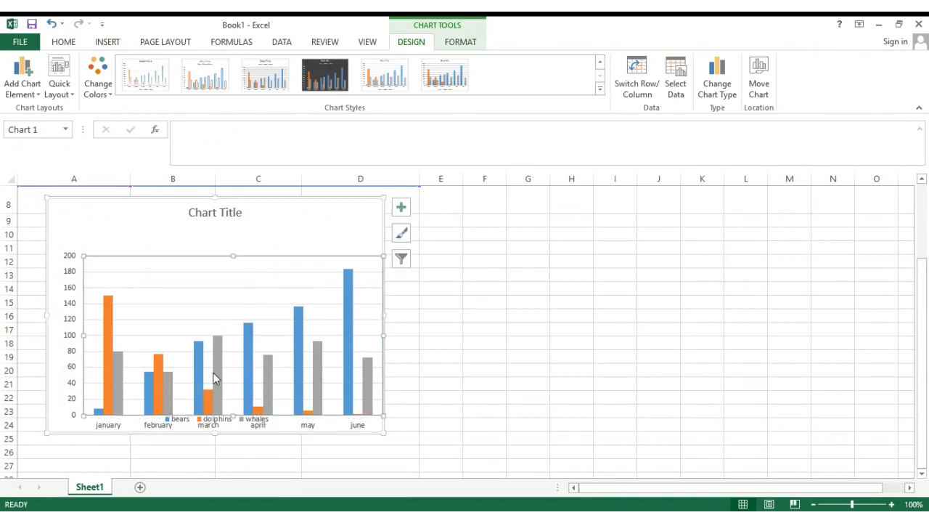
- Undo the plot area moves and the chart type change, and deselect the chart
left_click(52, 24)
left_click(52, 24)
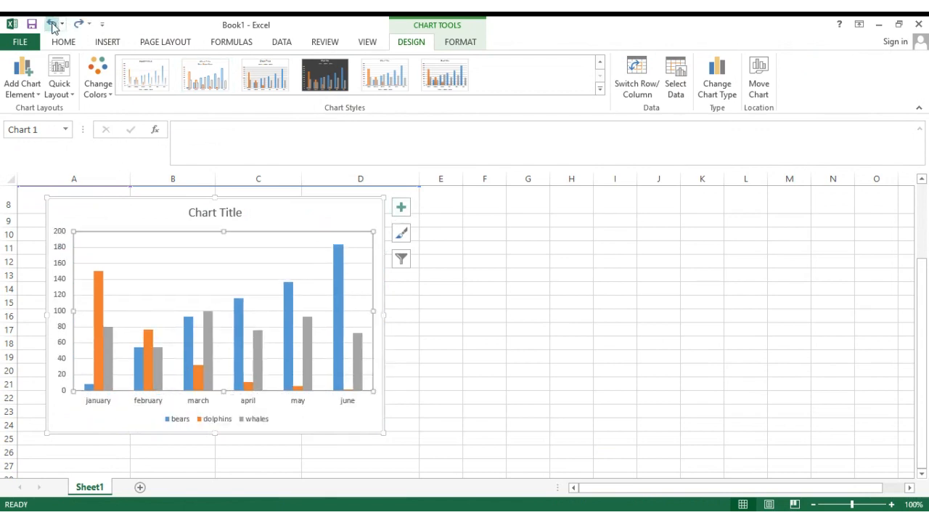
left_click(52, 24)
left_click(502, 279)
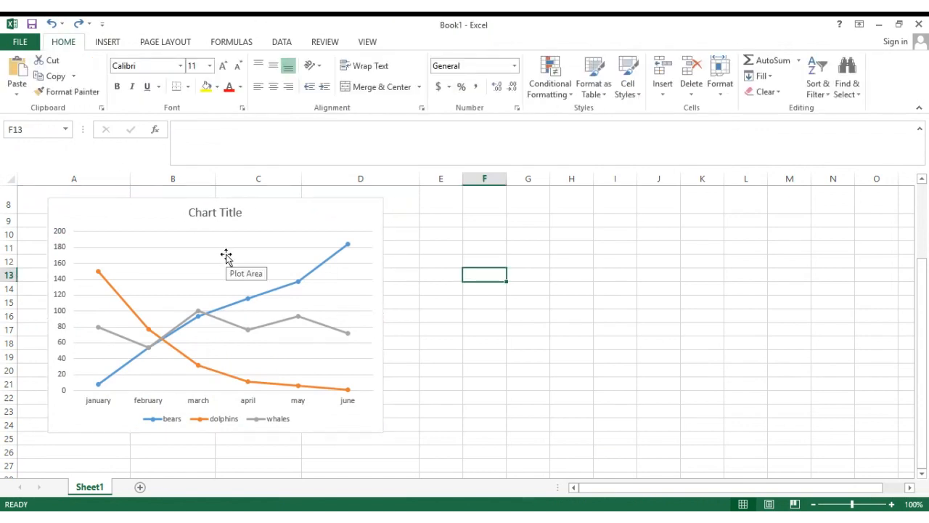
left_click(319, 280)
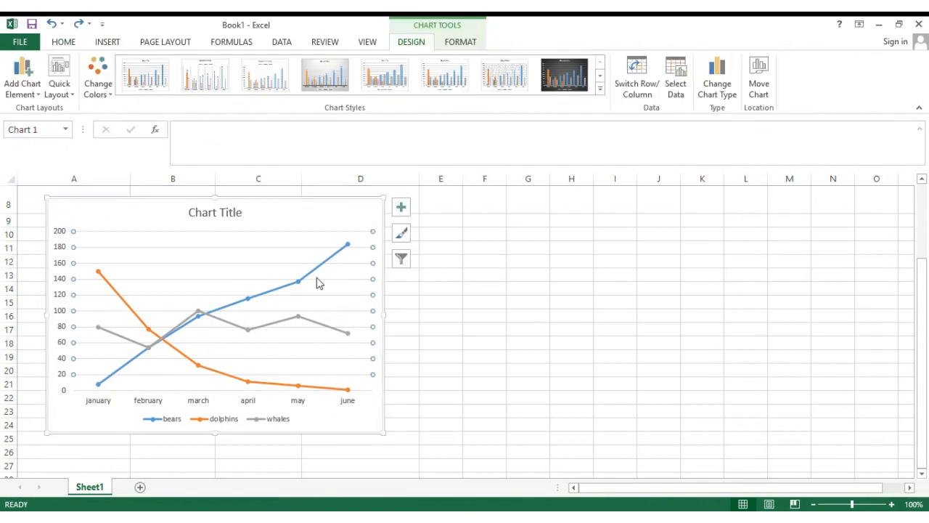
right_click(240, 252)
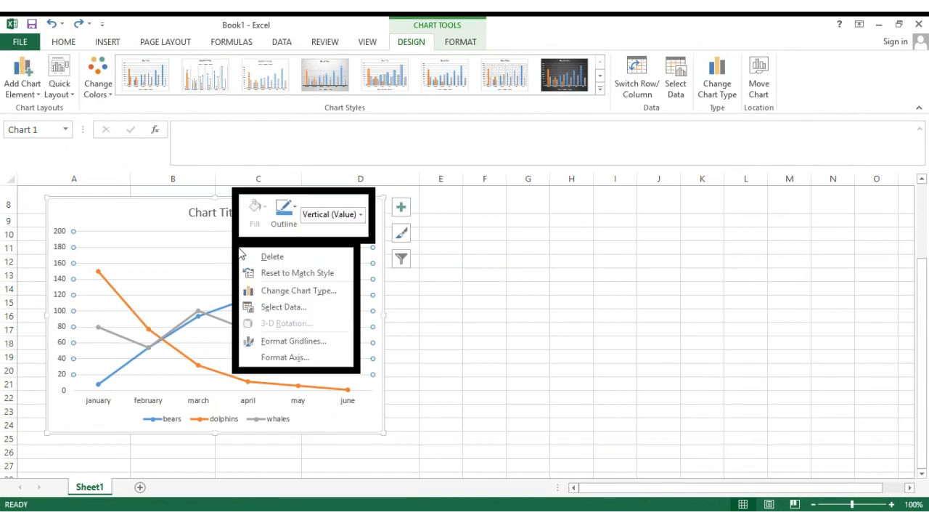
left_click(280, 290)
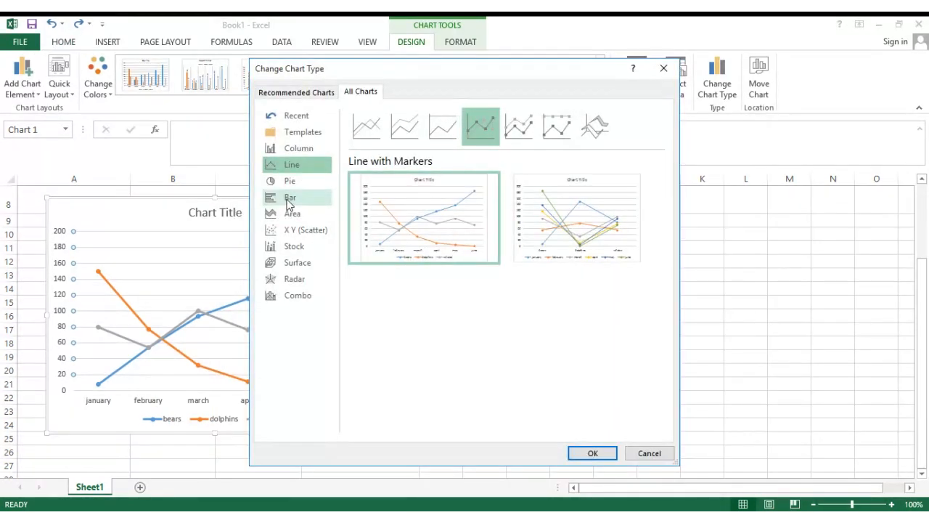
left_click(294, 148)
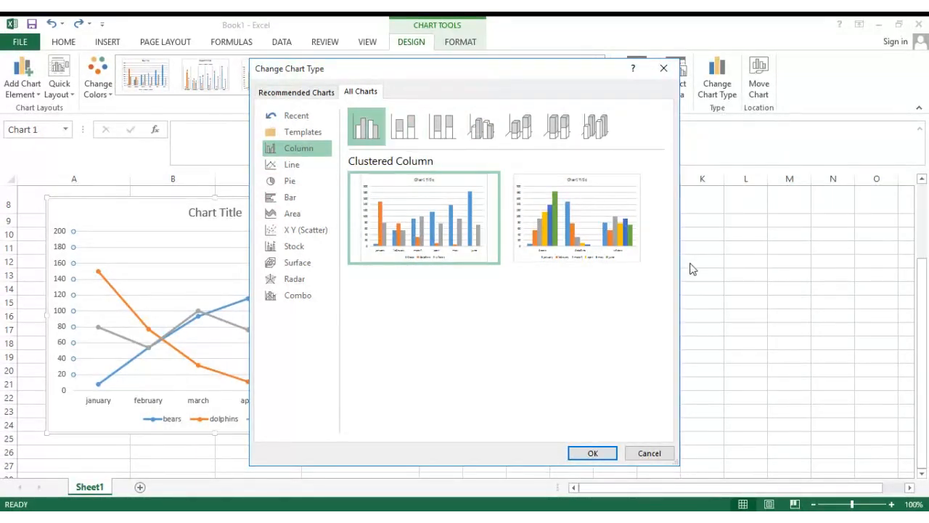
left_click(661, 70)
- Return to the data table and review the month names january to june in cells A2 to A7
left_click(569, 300)
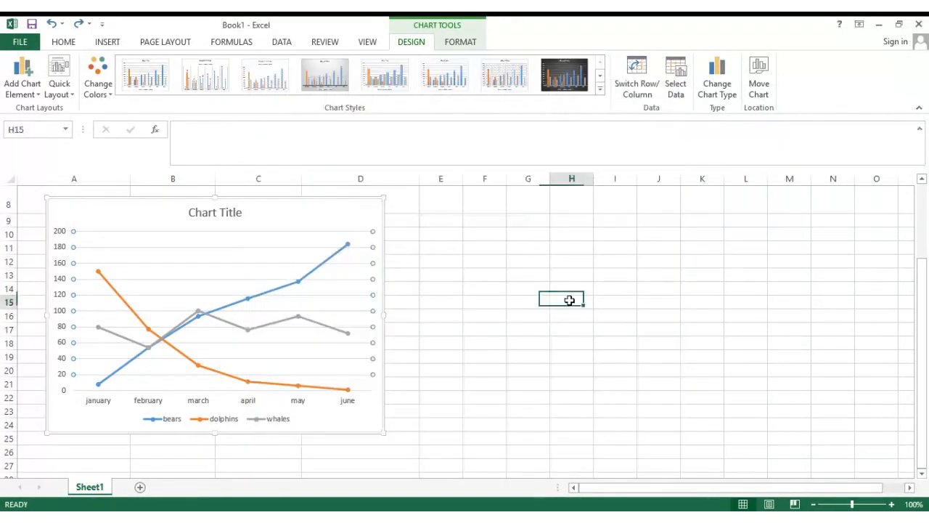
key("Up")
key("Up")
key("Up")
key("Up")
key("Up")
key("Up")
key("Up")
key("Up")
key("Up")
key("Up")
key("Up")
key("Up")
key("Up")
key("Up")
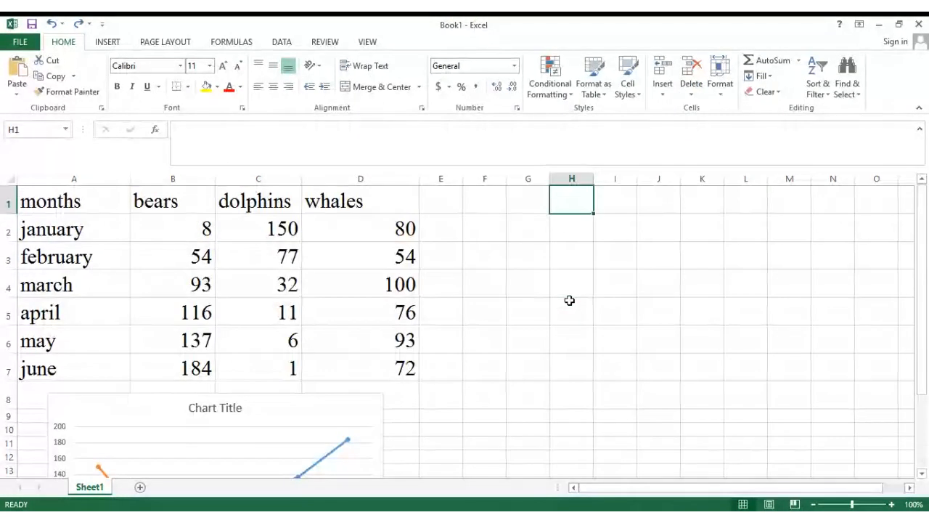
left_click(62, 230)
left_click(65, 258)
left_click(68, 283)
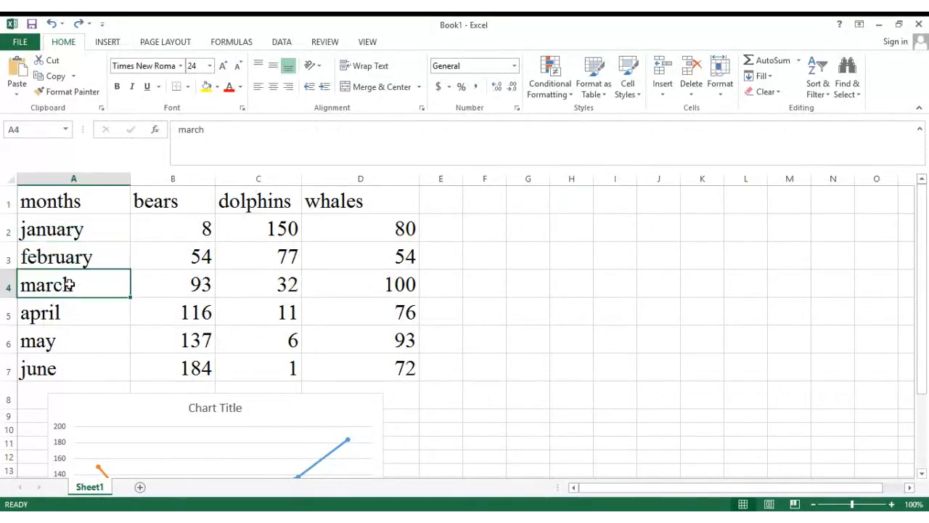
left_click(65, 312)
left_click(63, 339)
left_click(64, 369)
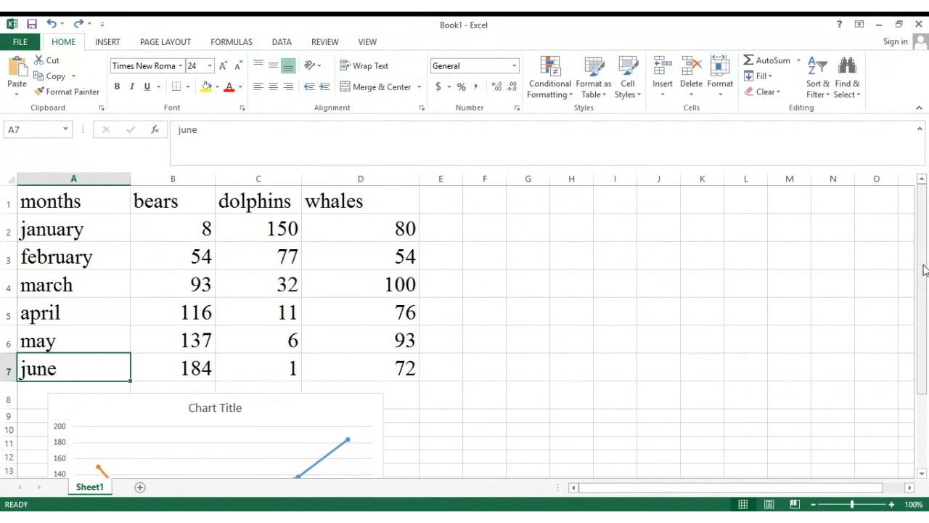
- Change the line chart to the Clustered Column variant with bears, dolphins and whales on the axis and months as series
left_click_drag(923, 269, 924, 284)
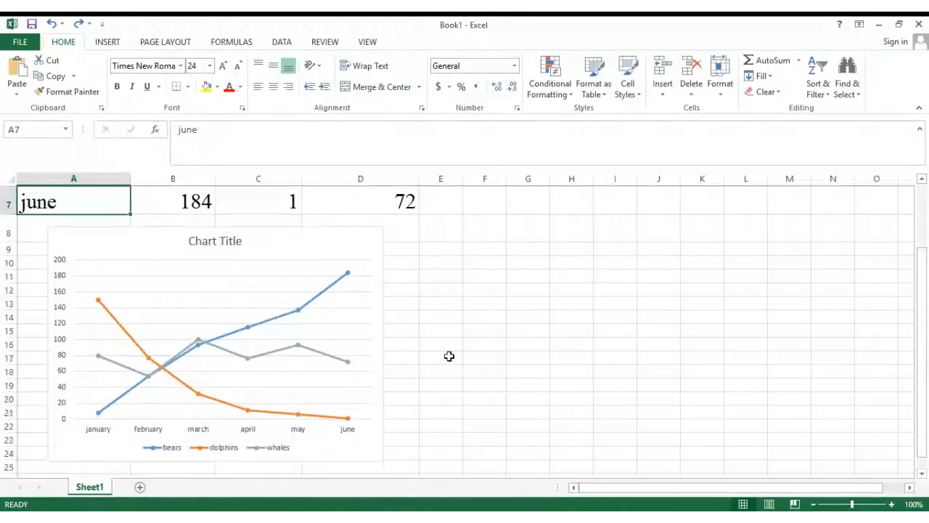
right_click(257, 295)
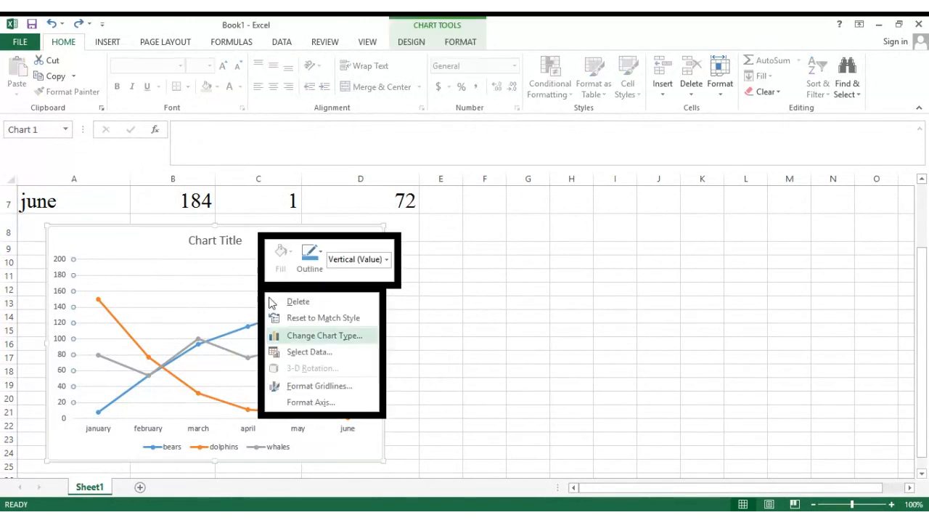
left_click(328, 343)
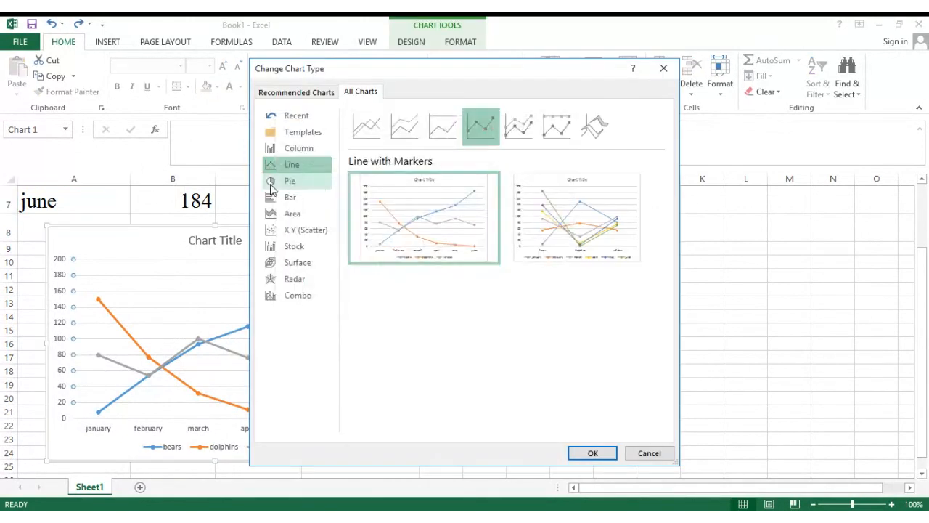
left_click(298, 148)
mouse_move(482, 249)
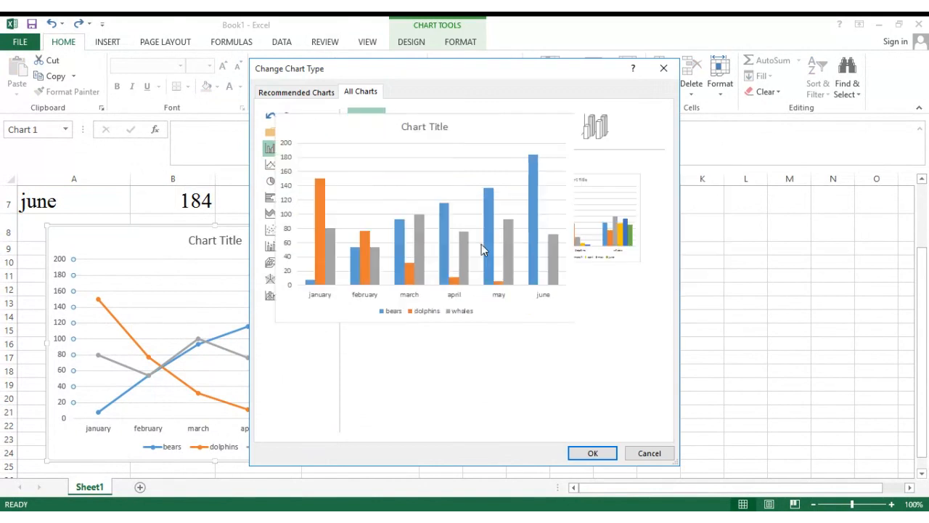
mouse_move(568, 239)
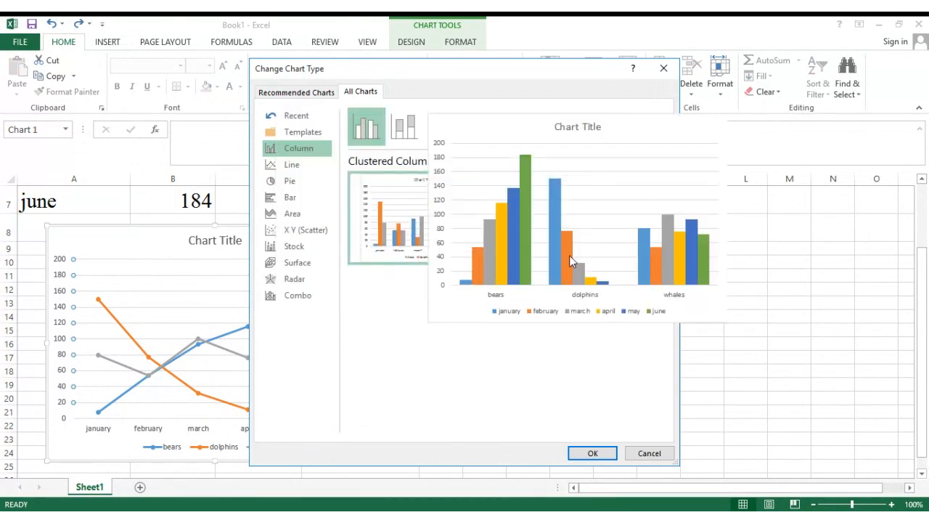
left_click(569, 254)
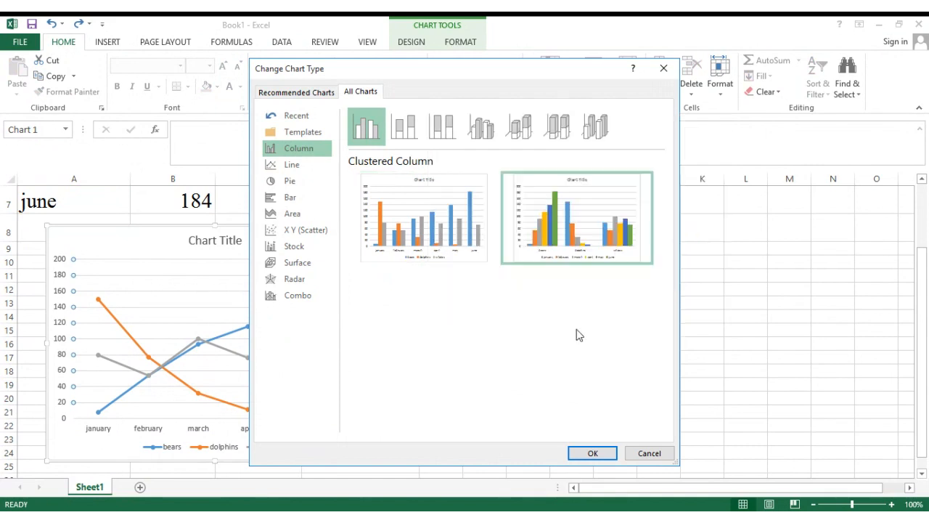
left_click(592, 452)
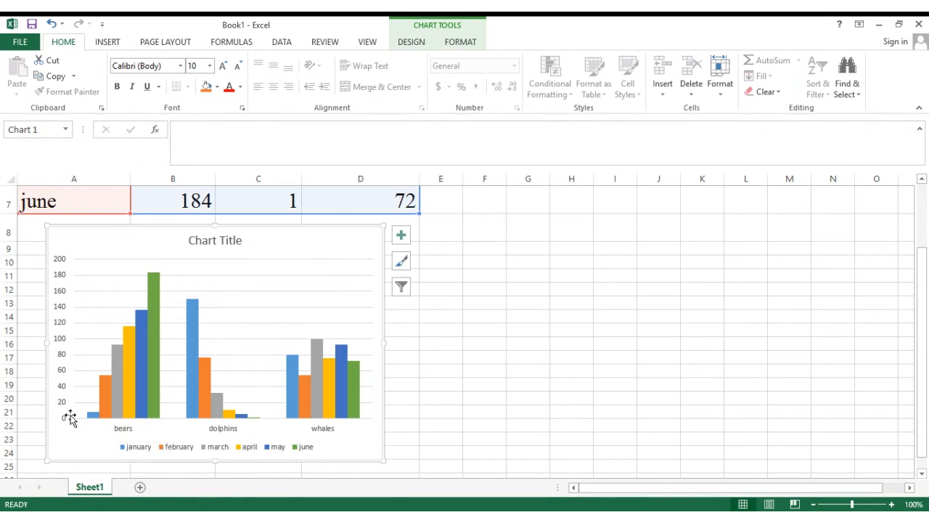
- Move the column chart beside the data to about columns F to M, starting near row 7
mouse_move(106, 405)
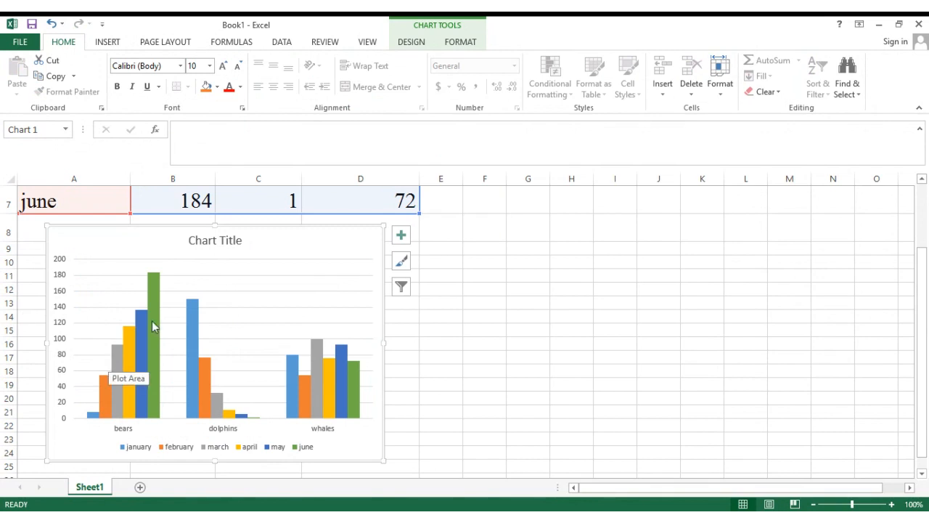
mouse_move(153, 323)
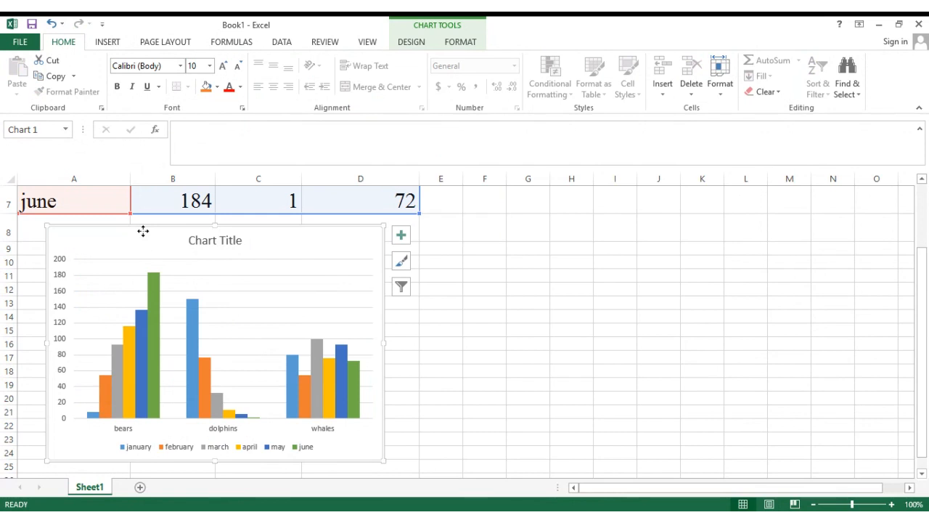
mouse_move(143, 231)
left_mouse_down()
mouse_move(220, 247)
mouse_move(414, 242)
mouse_move(571, 219)
left_mouse_up()
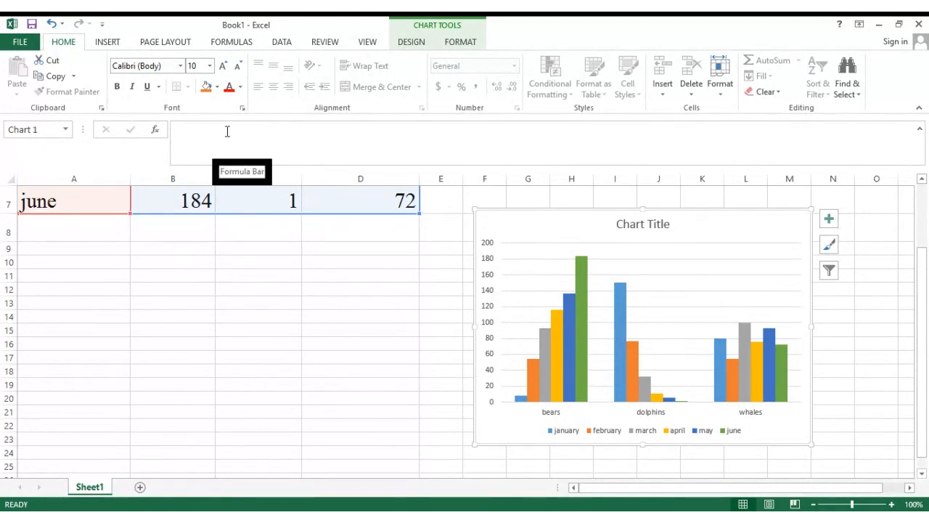
- Examine the monthly bars of the bears group from june back to january, and the dolphins group from january onwards
left_click(584, 284)
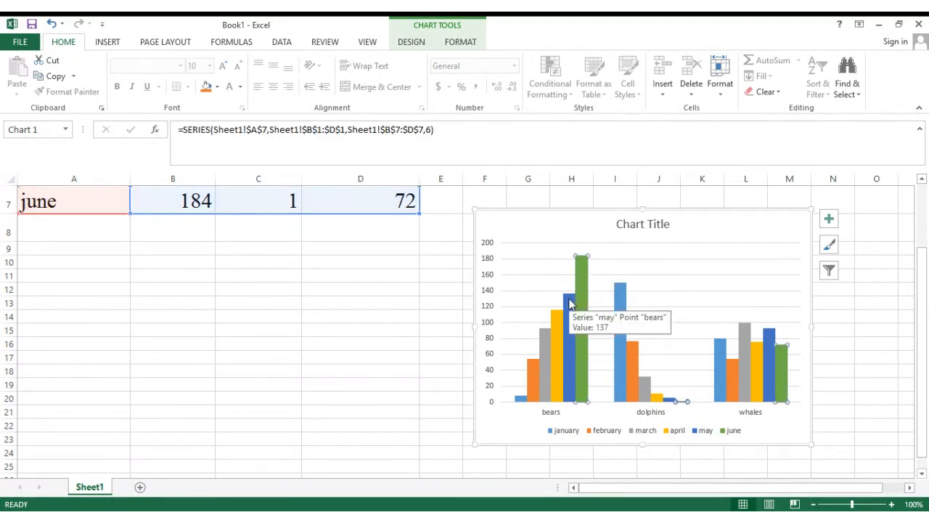
left_click(570, 300)
left_click(553, 333)
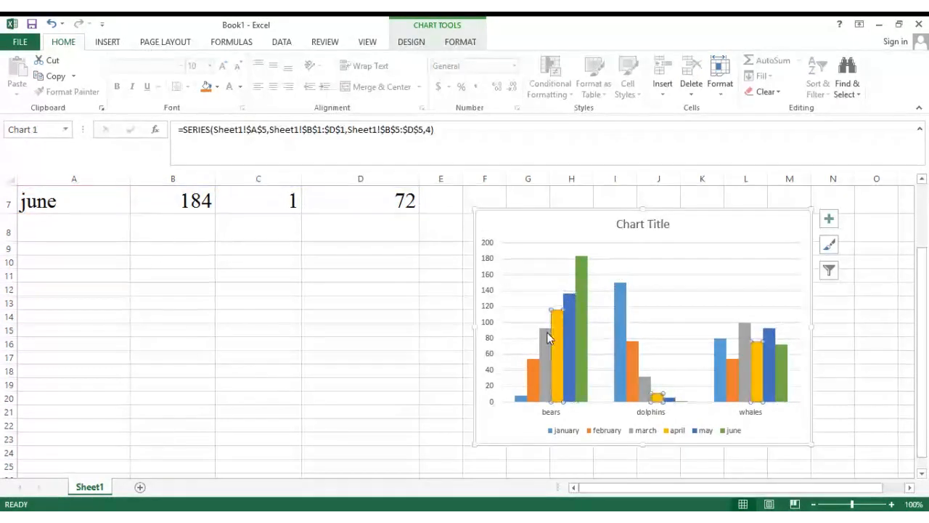
left_click(548, 338)
left_click(536, 368)
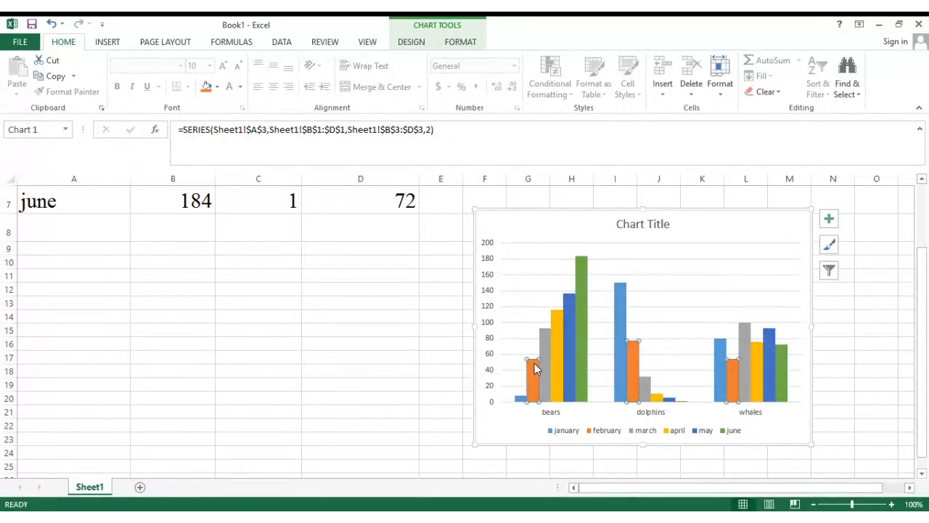
left_click(522, 399)
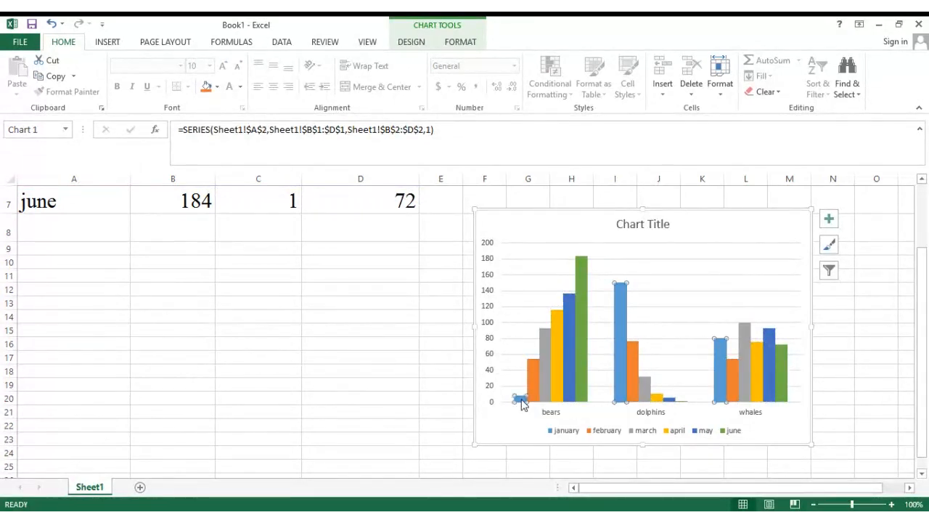
left_click(628, 371)
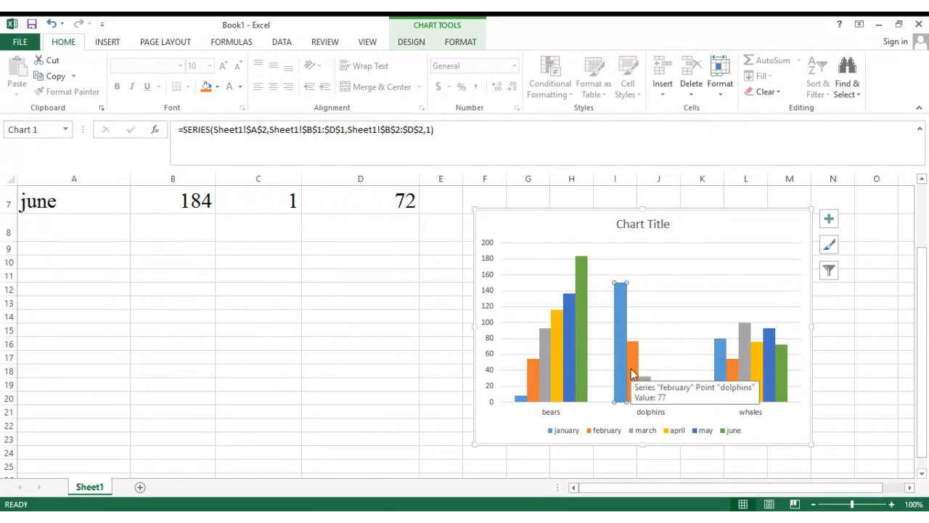
left_click(632, 372)
left_click(656, 398)
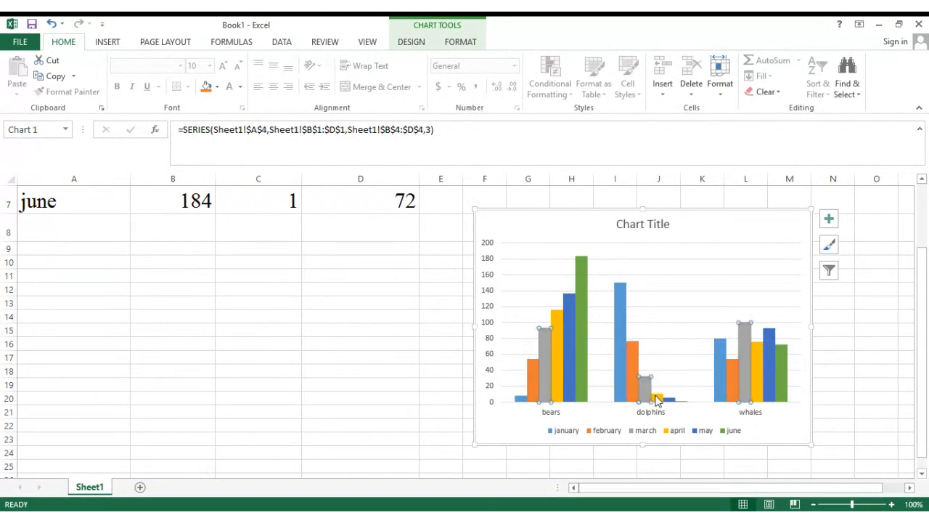
left_click(680, 406)
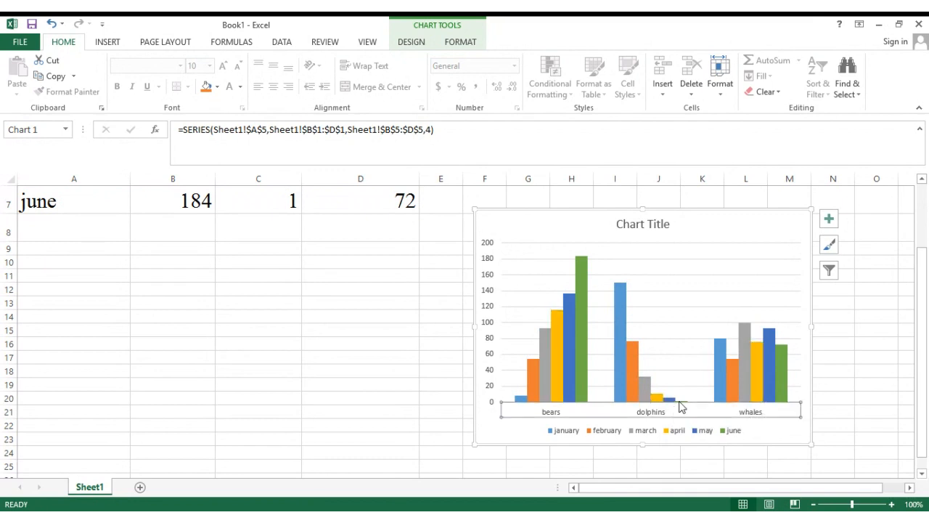
- Switch the column chart's rows and columns so the months form the axis and bears, dolphins and whales become the series
left_click(425, 347)
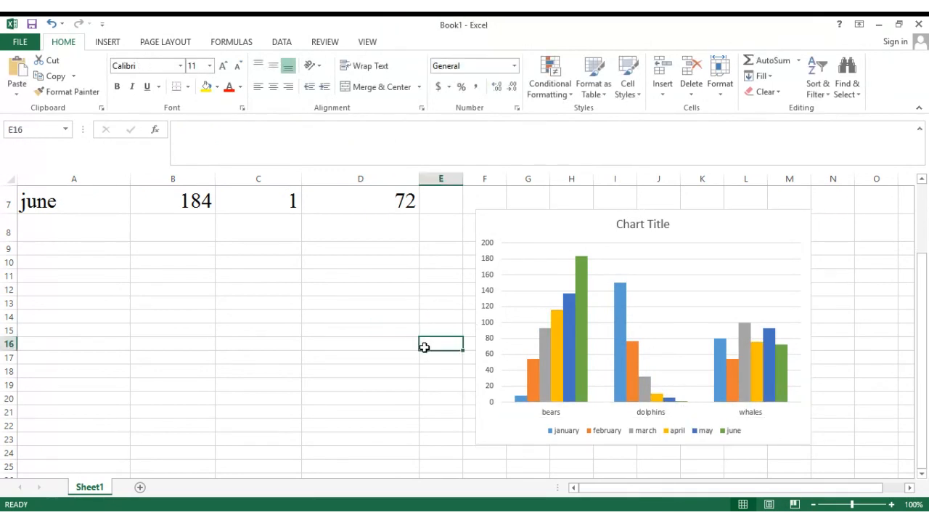
left_click(558, 347)
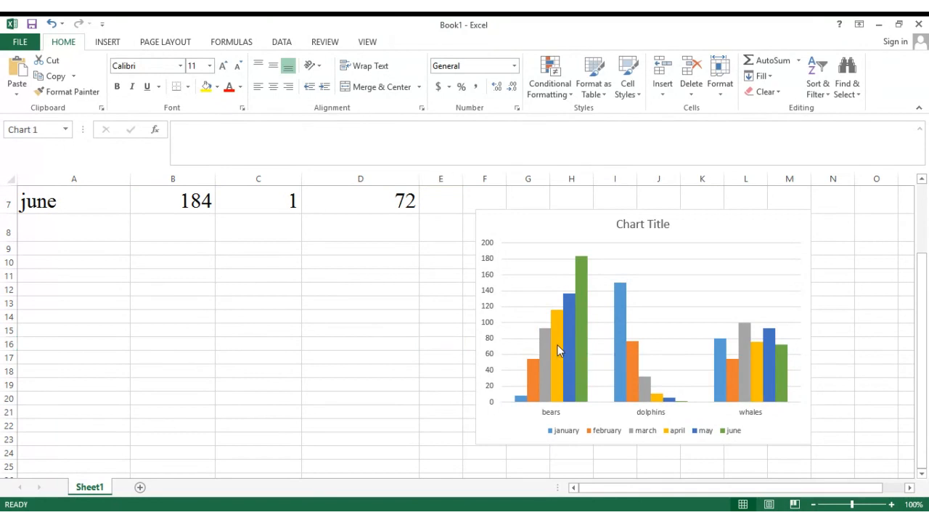
left_click(527, 289)
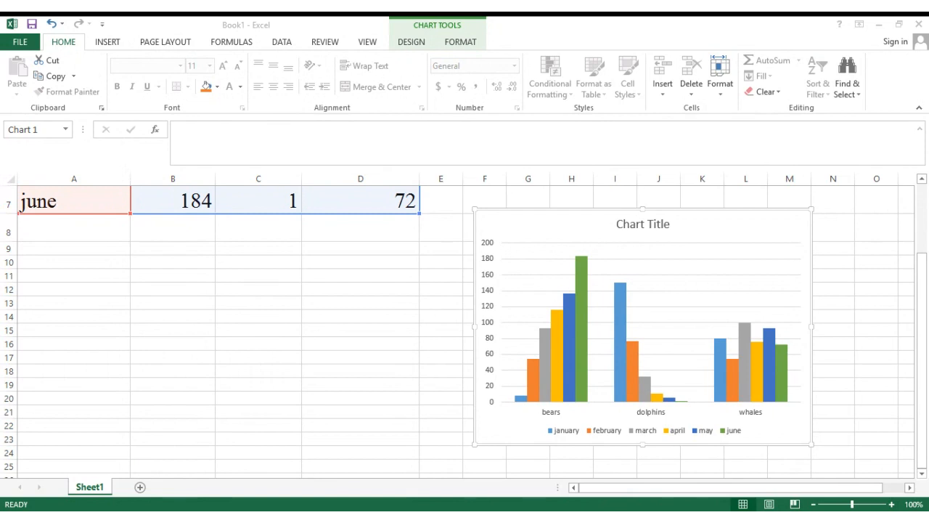
right_click(642, 234)
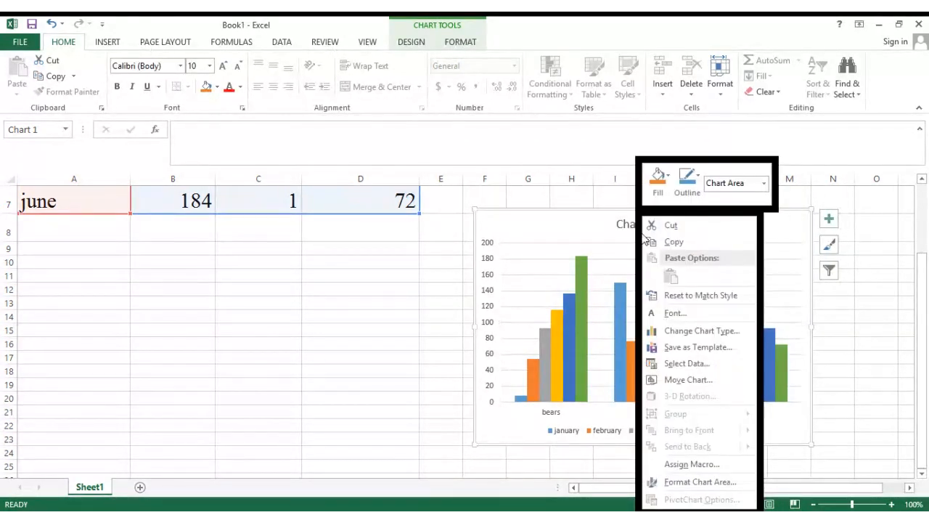
left_click(442, 26)
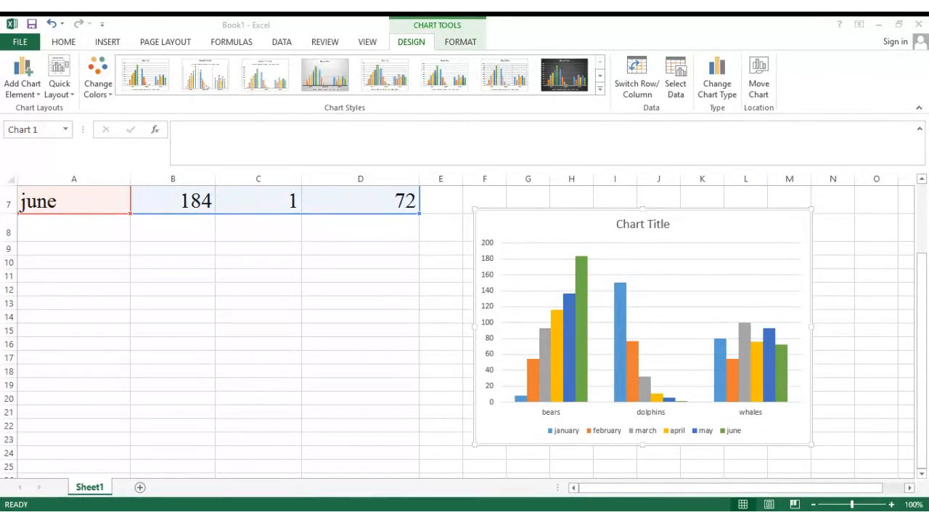
left_click(645, 499)
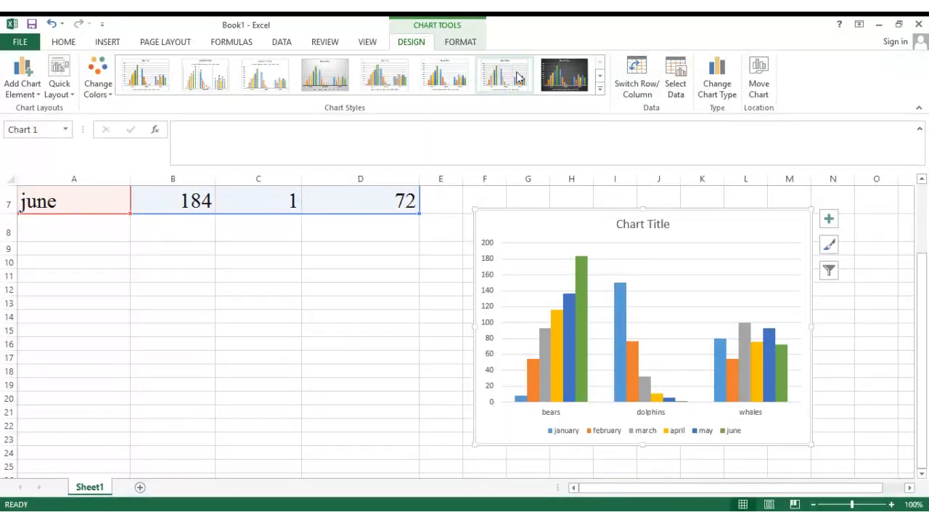
left_click(635, 85)
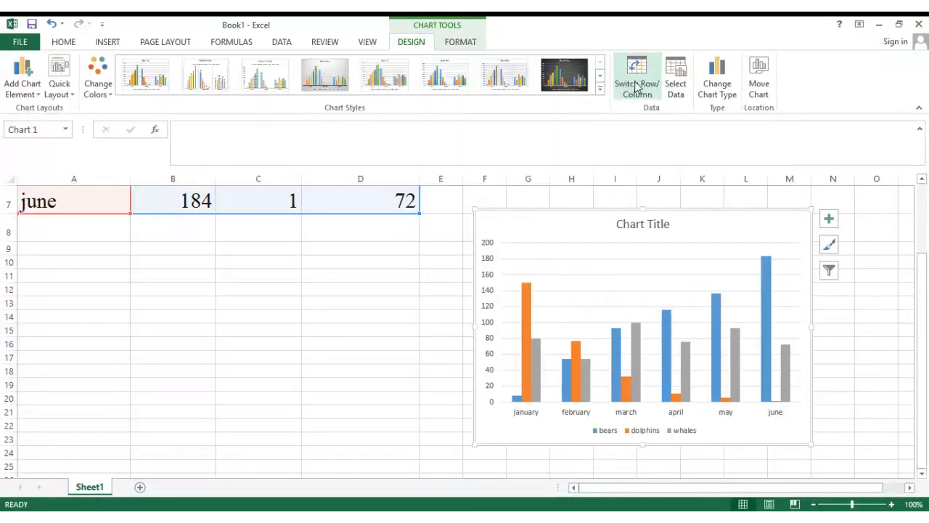
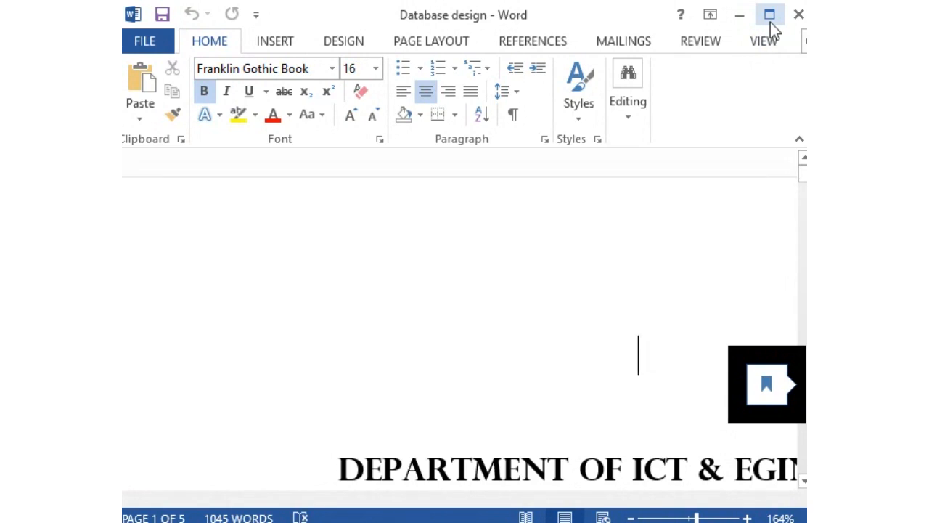
- Switch to the Database design document in Word, maximise it and find the Figure 1 earnings table on page 4
left_click(770, 22)
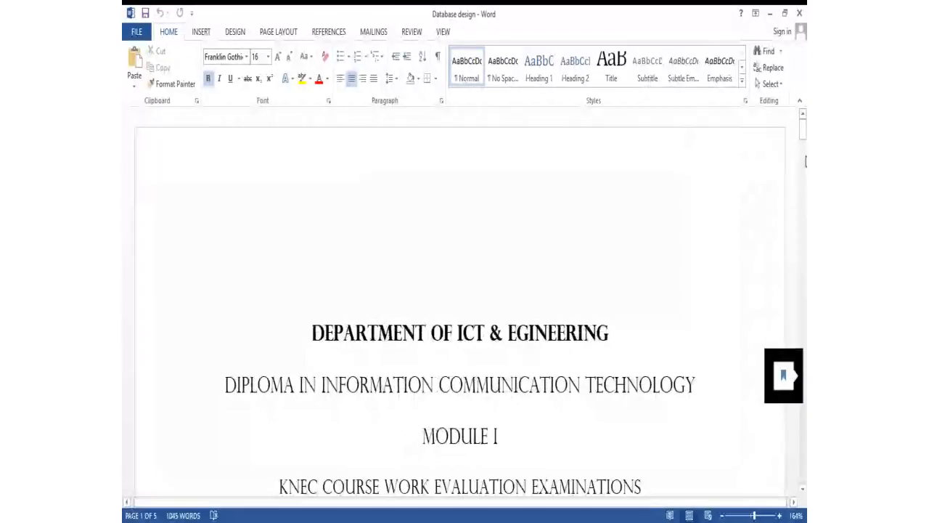
left_click(803, 135)
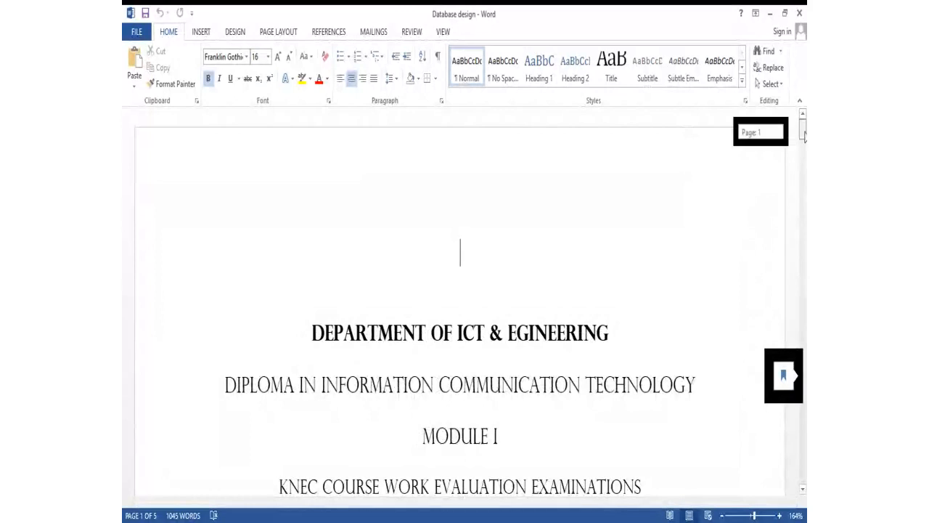
left_click_drag(803, 136, 793, 392)
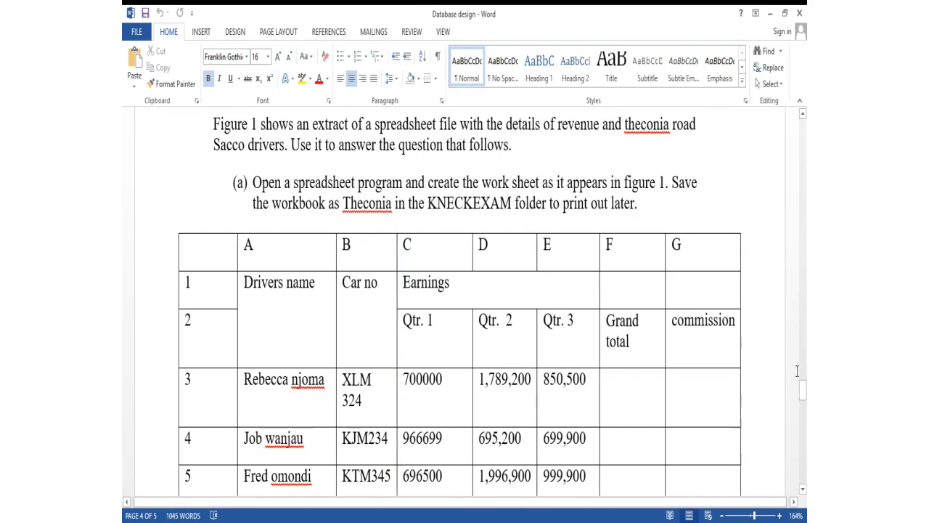
left_click(803, 489)
left_click(803, 489)
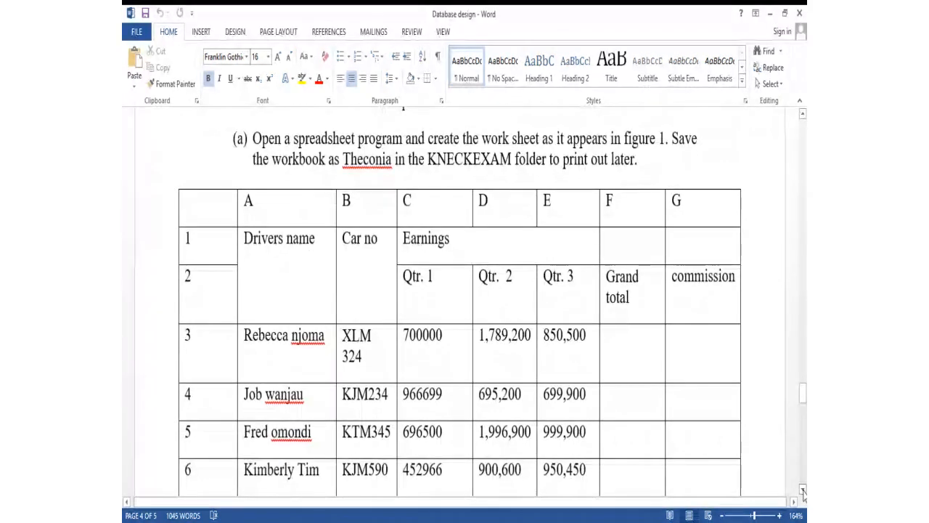
left_click(802, 489)
left_click(802, 489)
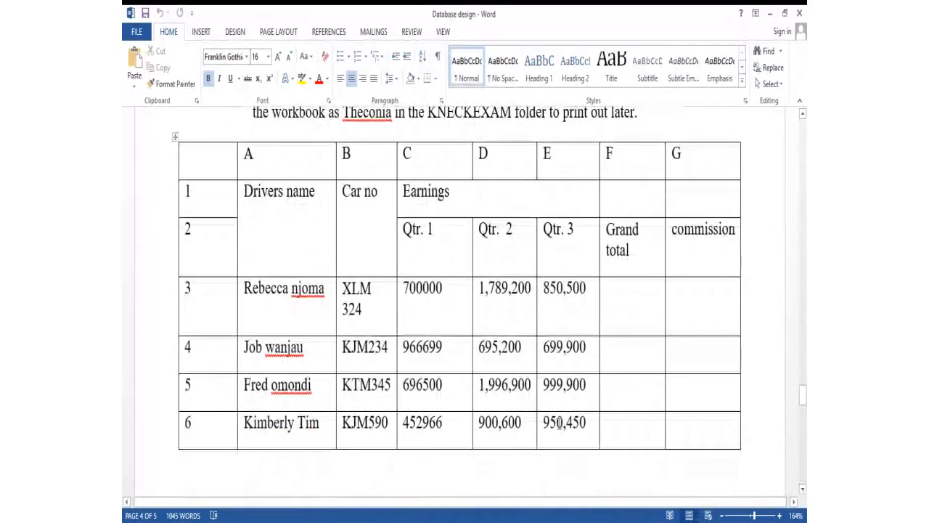
- Examine the table's headings from Drivers name and Car no through the Earnings quarters to Grand total and commission
left_click(296, 254)
left_click(378, 233)
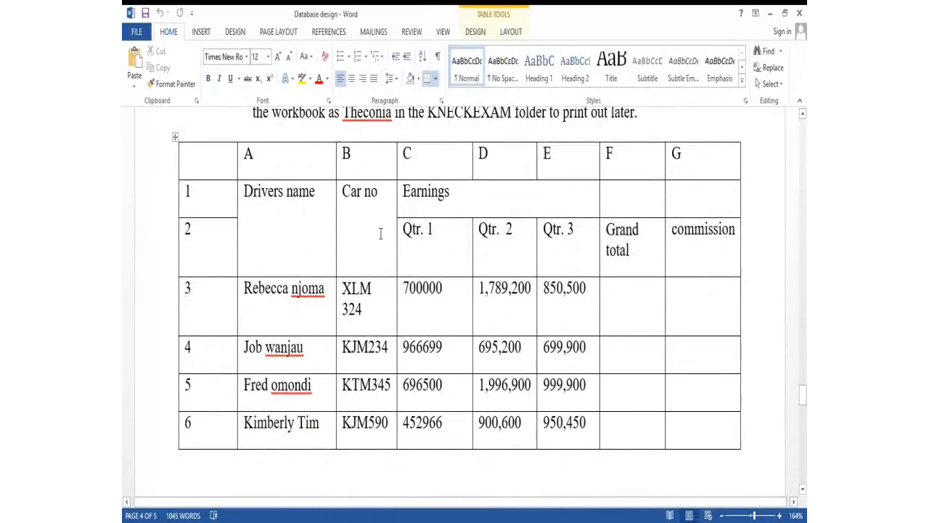
left_click(437, 204)
left_click(443, 240)
left_click(556, 251)
left_click(697, 245)
left_click(802, 490)
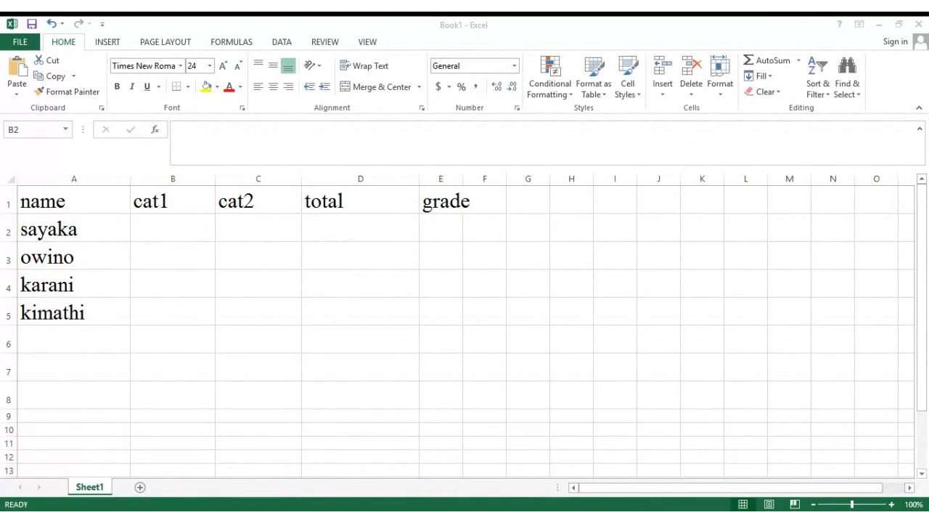
- Switch to the Excel marks sheet and enter cat1 and cat2 marks of 50 and 30 in row 2, and 20 and 20 in row 3
left_click(161, 228)
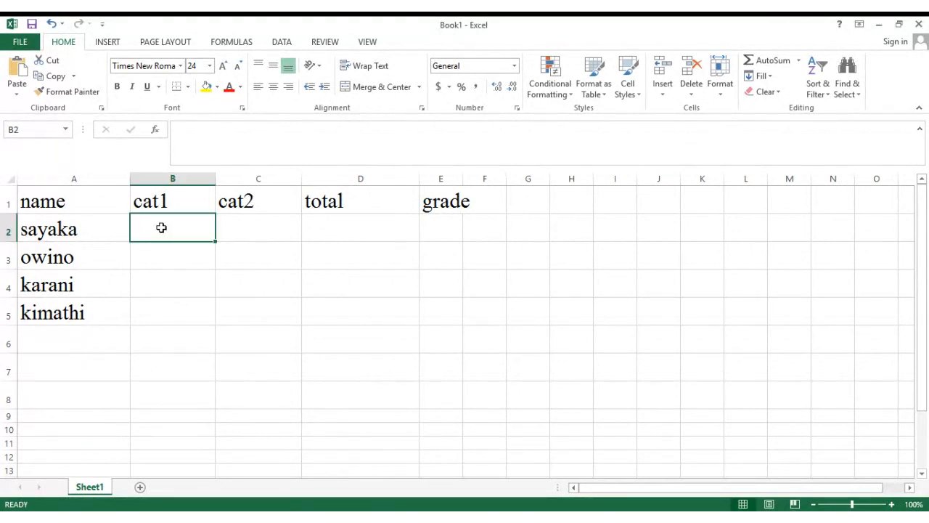
type("50")
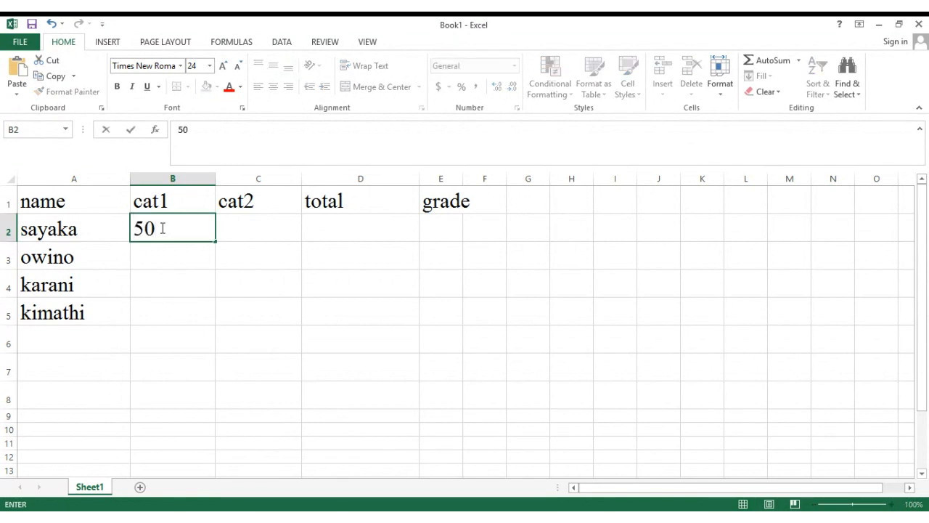
key("Tab")
type("30")
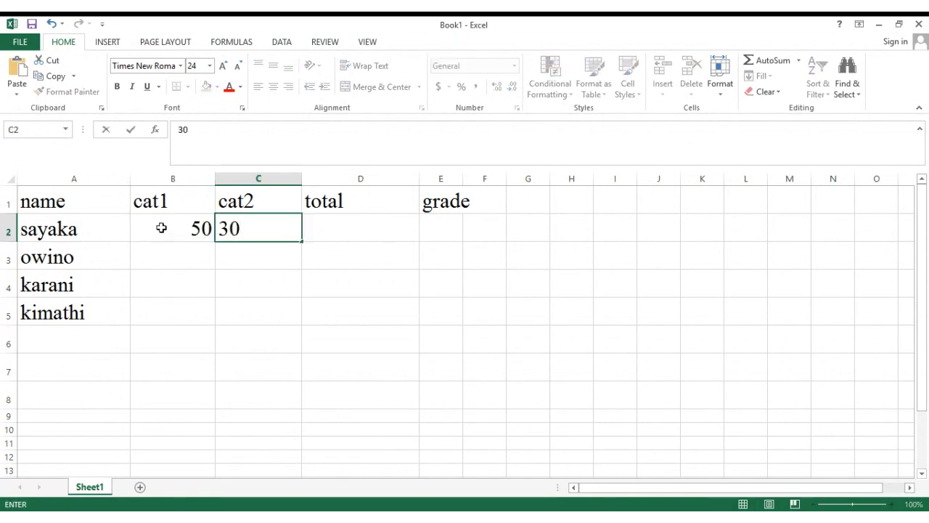
key("Return")
key("Left")
type("20")
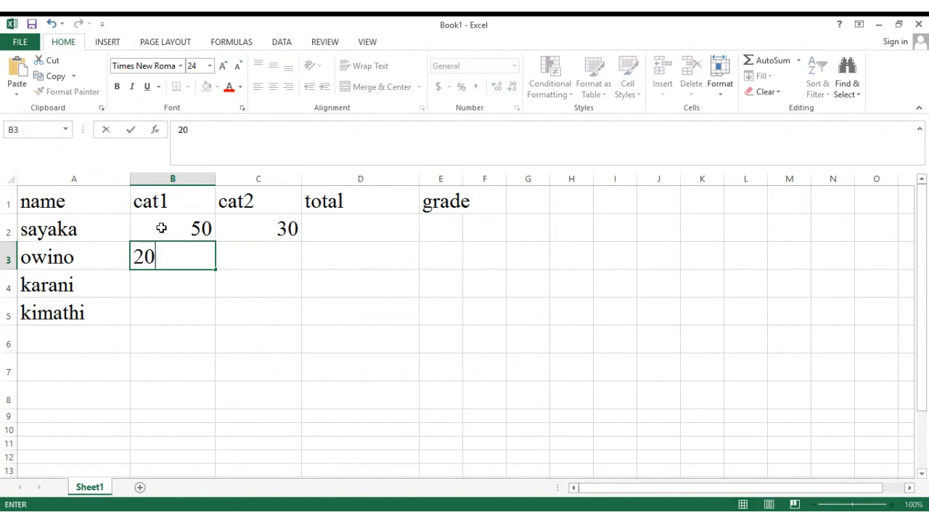
key("Tab")
type("20")
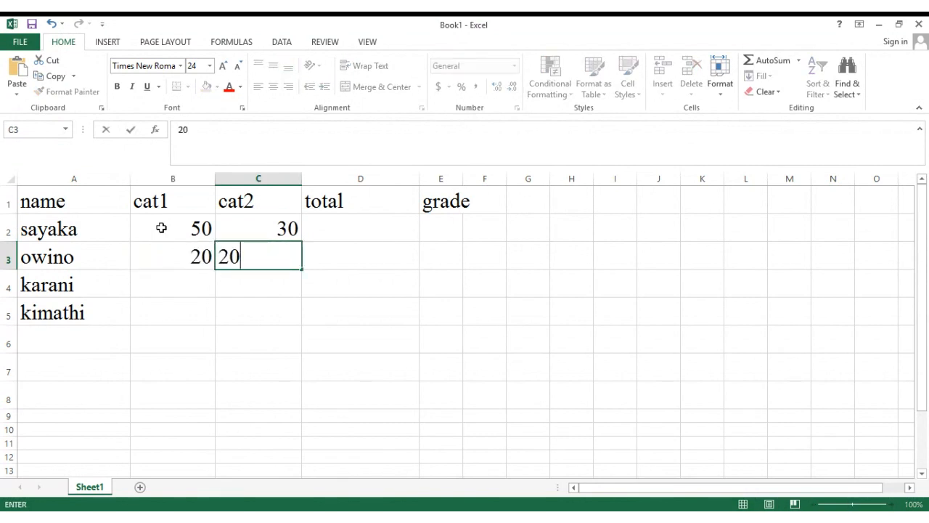
key("Return")
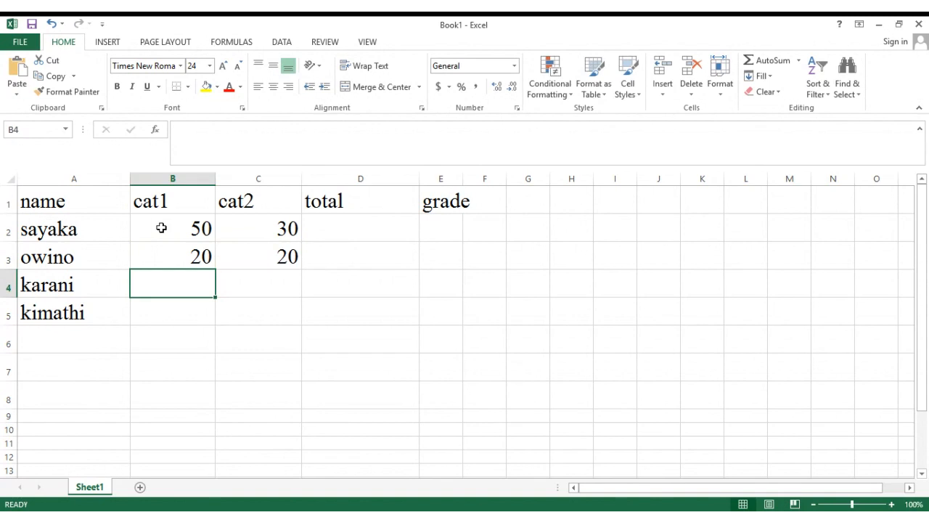
- Enter cat1 and cat2 marks of 40 and 30 in row 4, and 25 and 25 in row 5
type("40")
key("Tab")
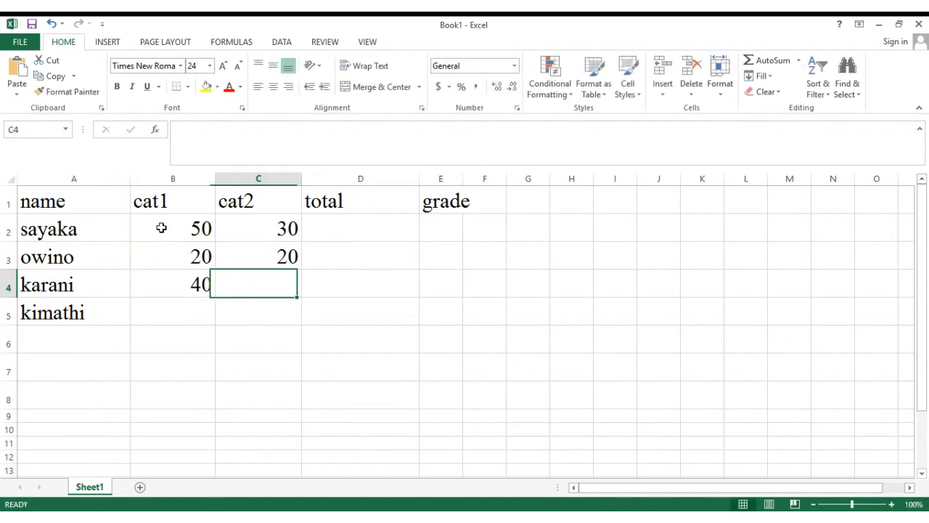
type("30")
key("Return")
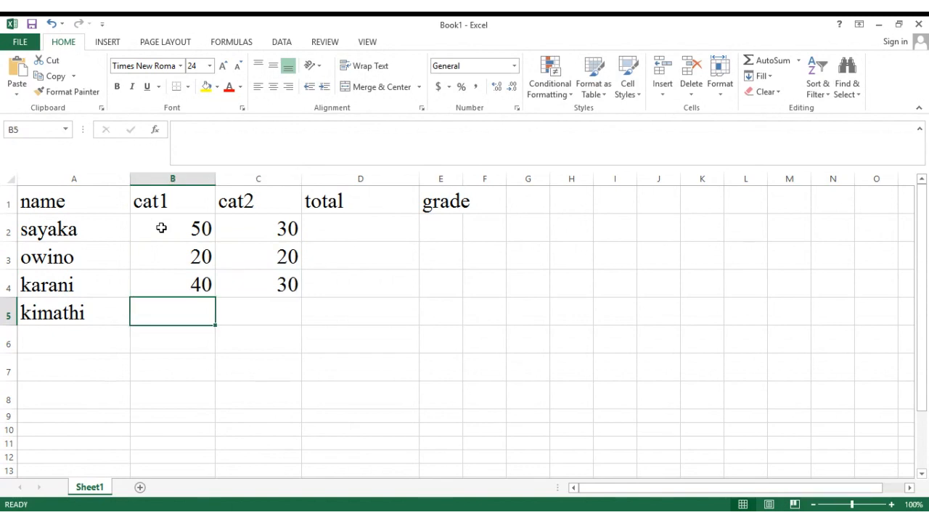
type("25")
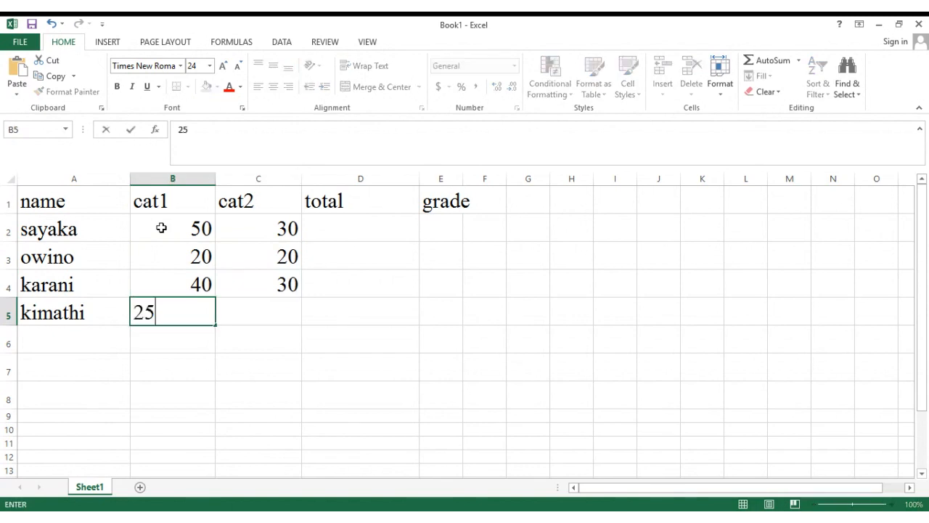
key("Tab")
type("25")
key("Tab")
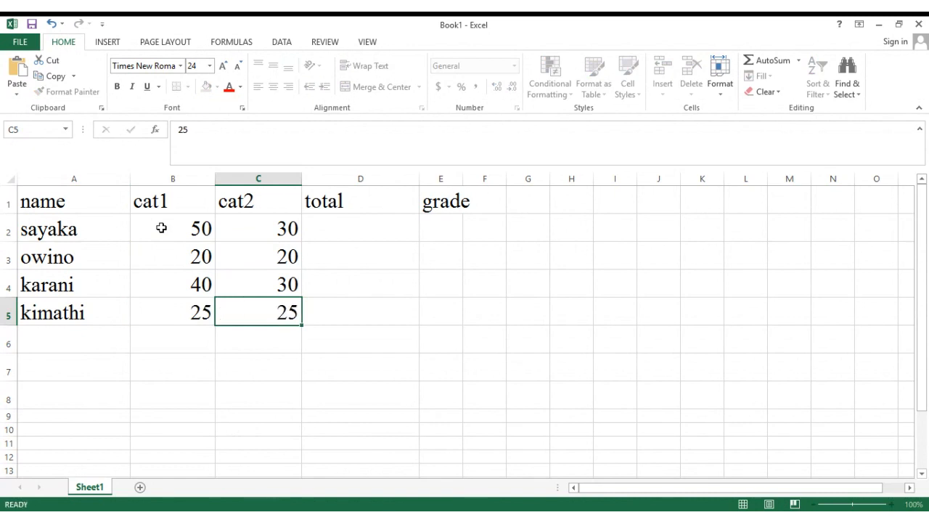
- Total the first student's marks in D2 with =SUM(B2:C2) and fill the formula down to D5
left_click(337, 231)
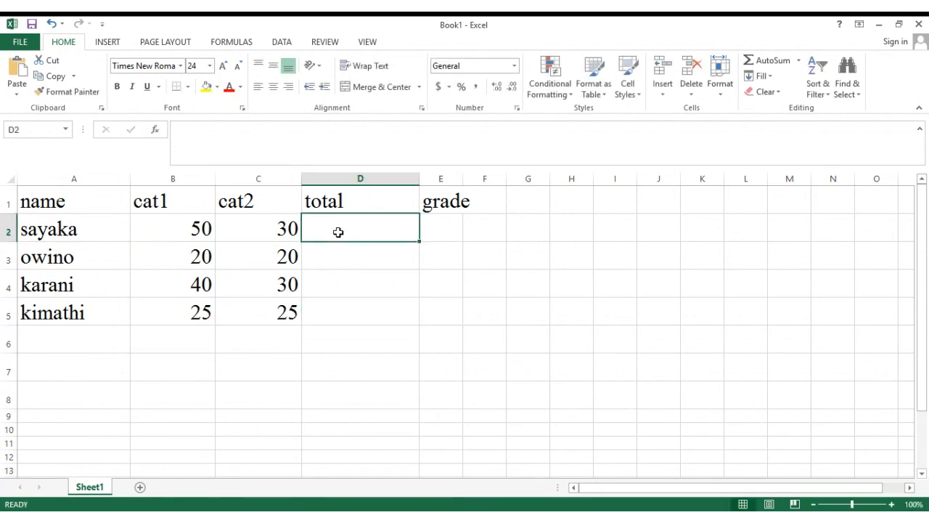
left_click(798, 60)
left_click(789, 77)
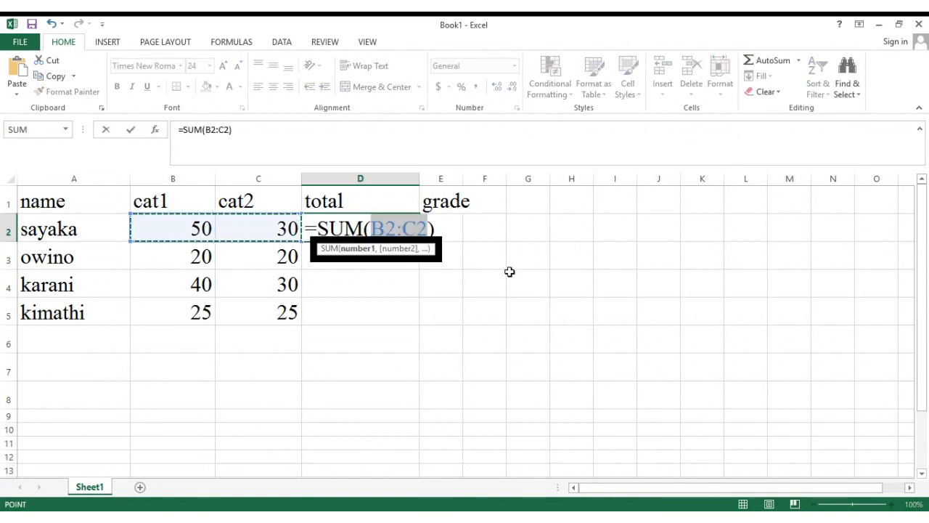
key("Return")
key("Return")
left_click(363, 239)
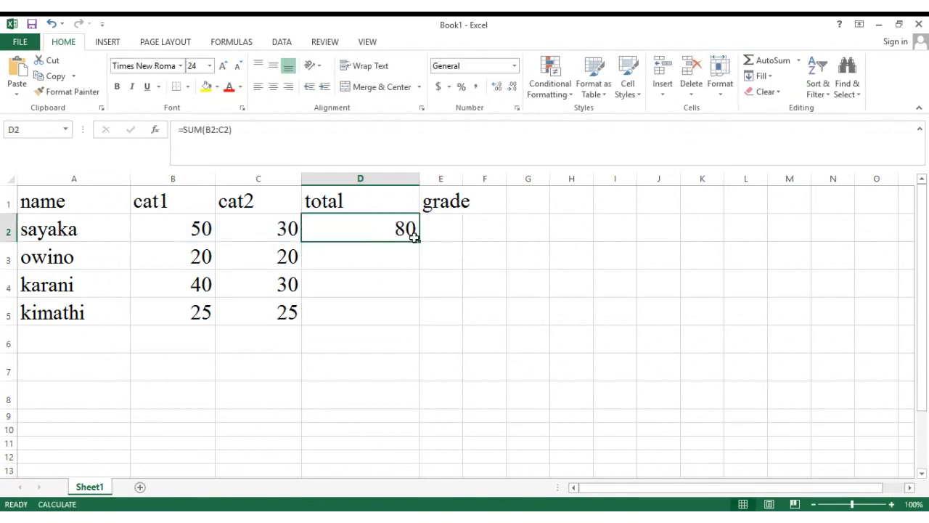
left_click_drag(419, 241, 414, 321)
- Try to start the first student's grade formula in E2 with =IF(D2>=80,"" and a text result
left_click(444, 230)
double_click(445, 231)
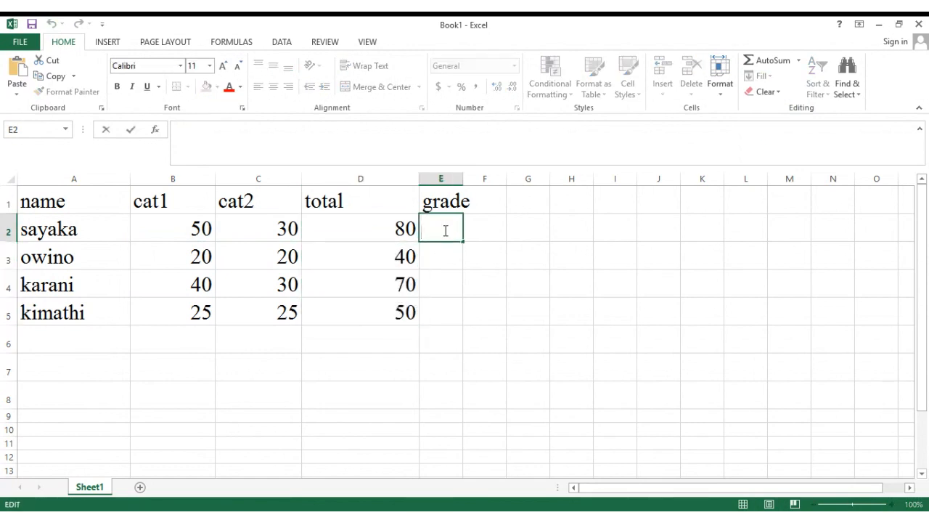
type("=")
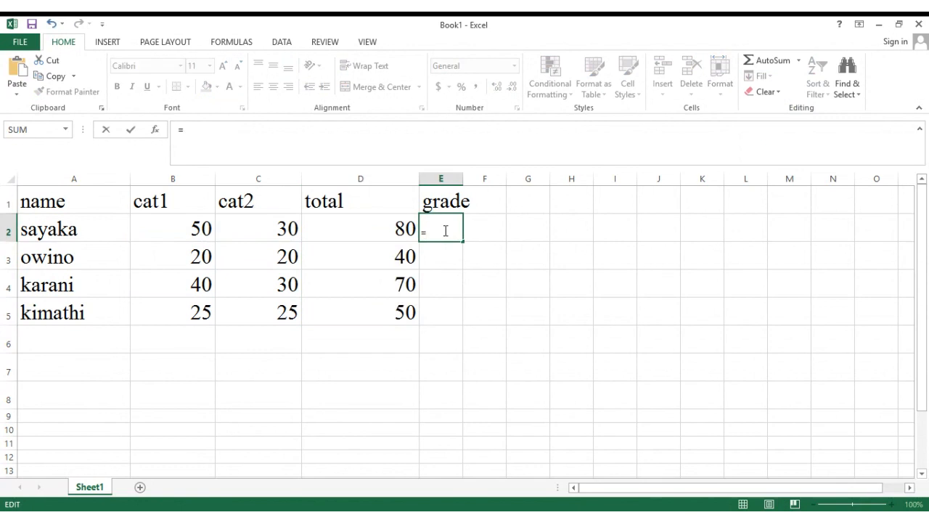
type("if")
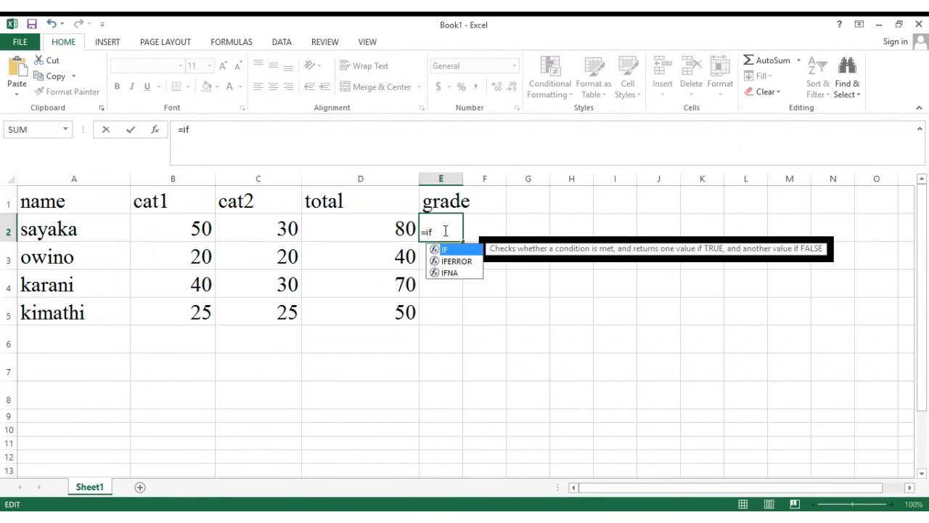
key("BackSpace")
key("BackSpace")
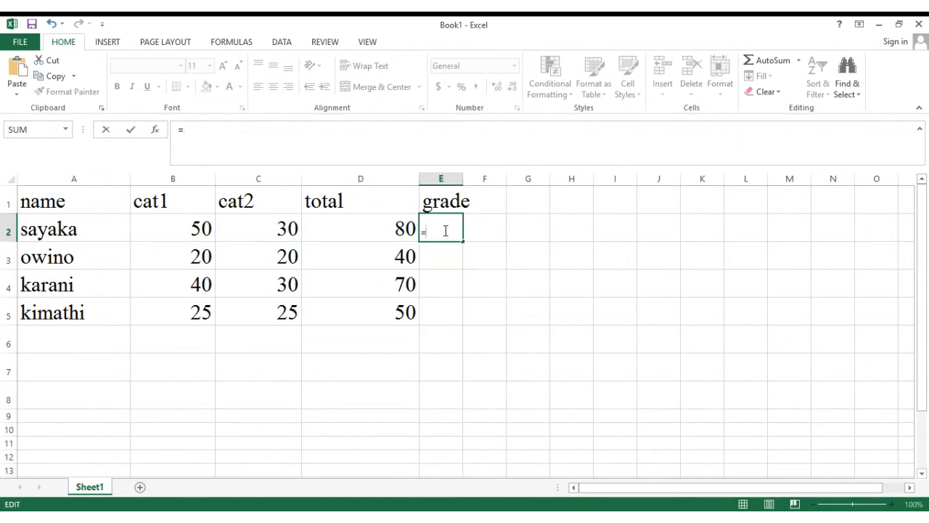
type("I")
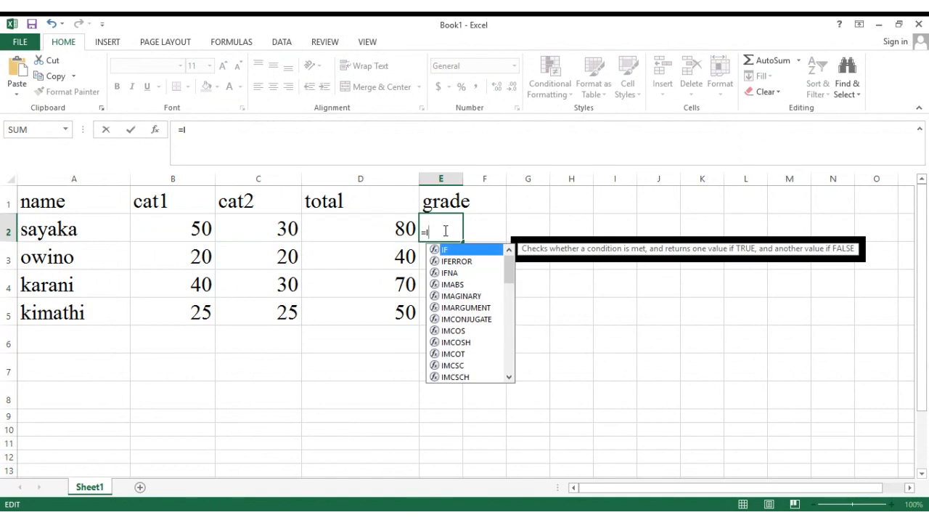
type("F")
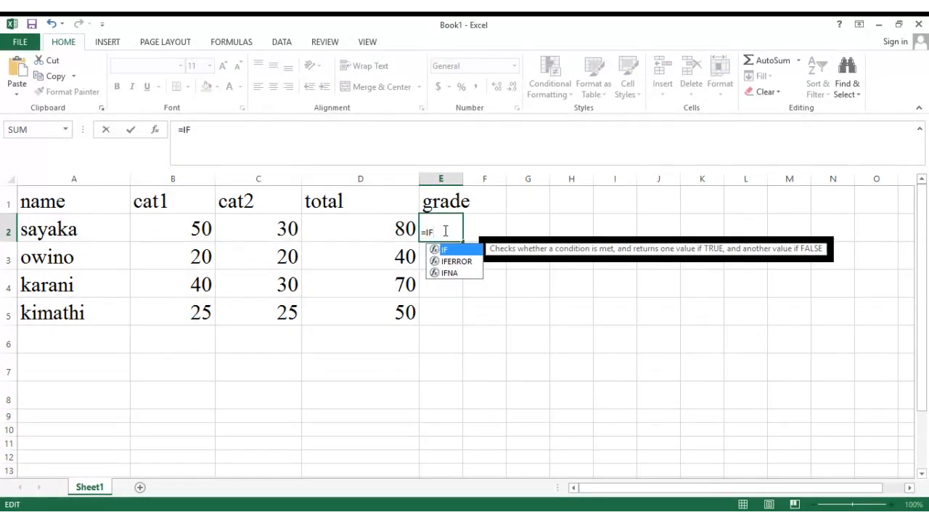
type("(")
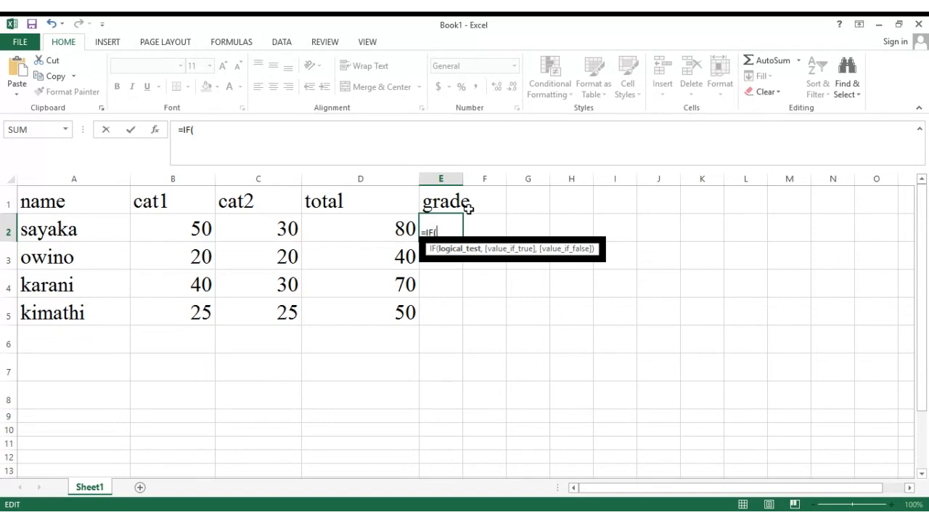
left_click(378, 227)
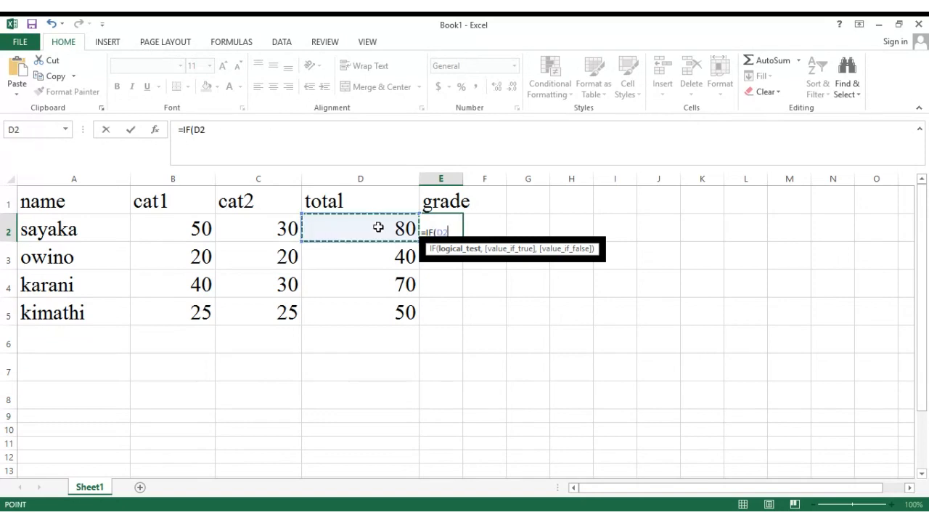
type(">=")
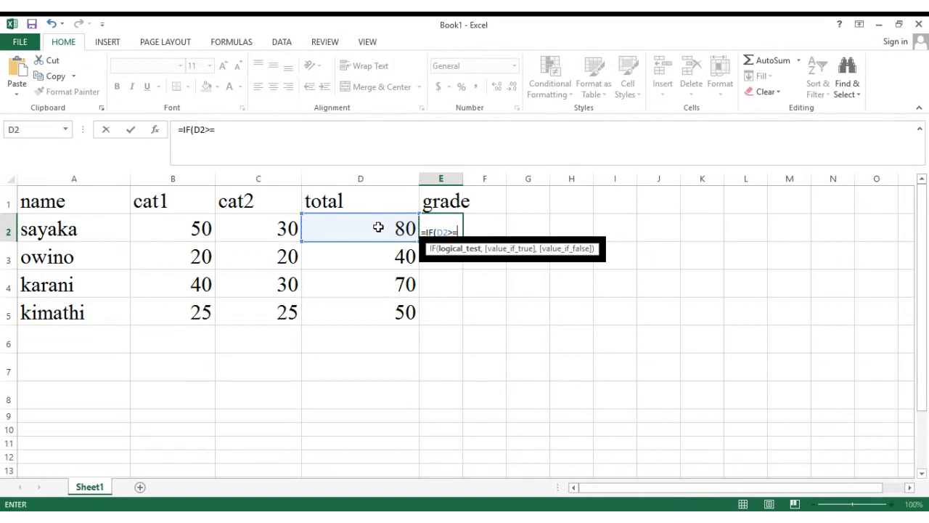
type("80,\"\"")
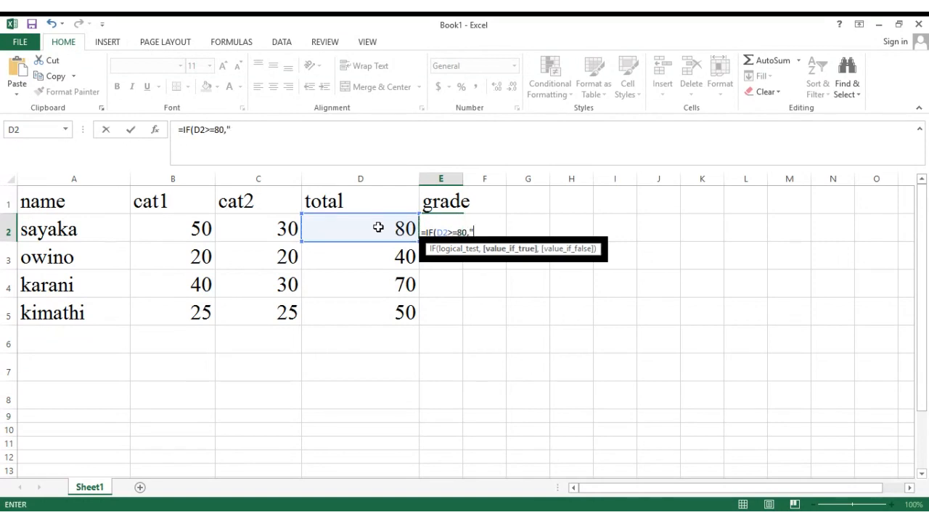
key("Left")
type("DI")
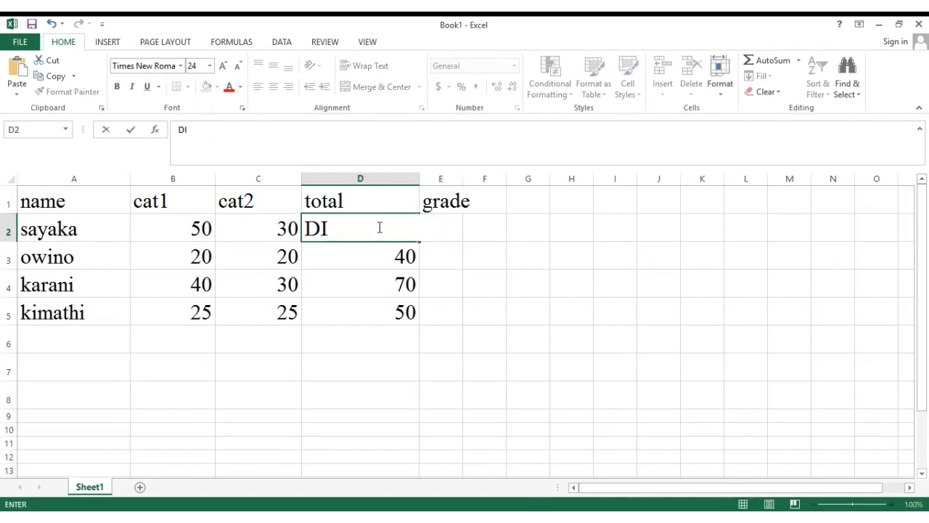
- Clear the stray text DI from the total cell D2 and enter 80 in its place
key("F2")
left_click(465, 269)
double_click(370, 224)
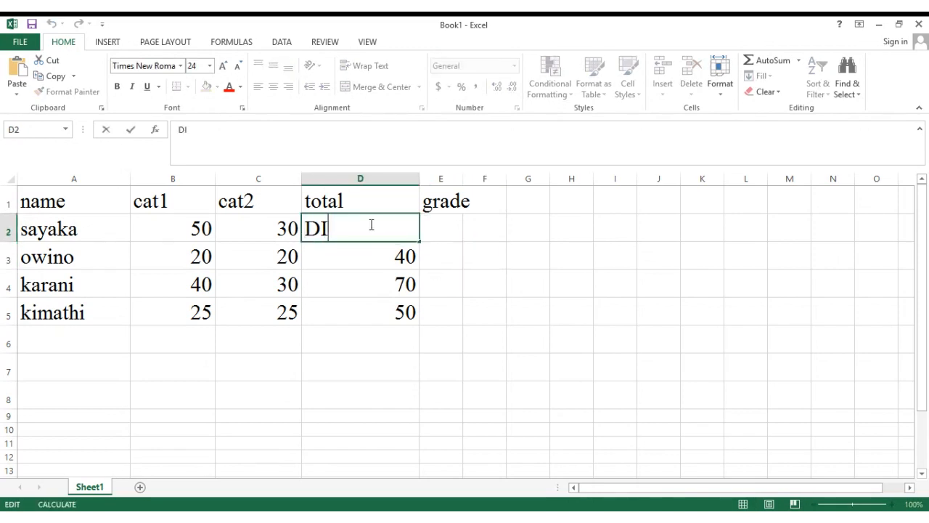
key("BackSpace")
key("BackSpace")
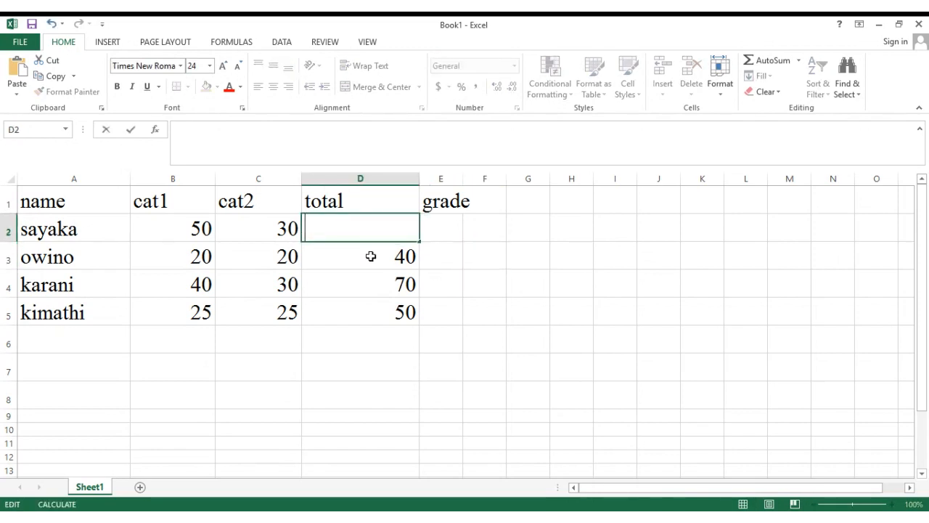
key("Return")
left_click(368, 233)
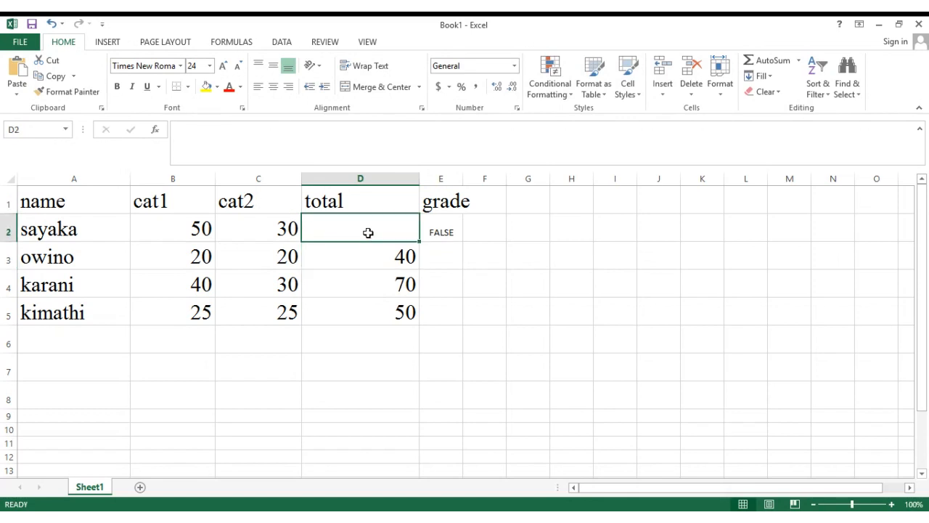
type("80")
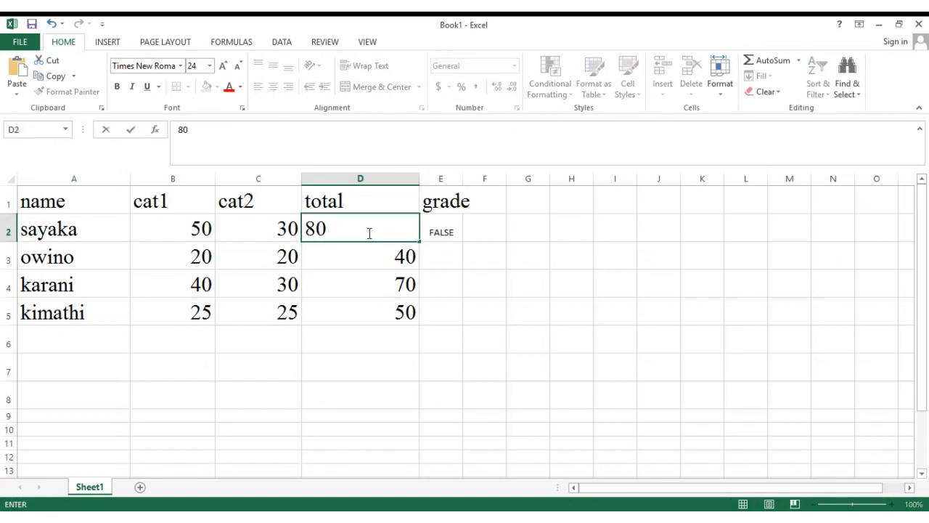
- Replace the value in D2 with an AutoSum of cat1 and cat2, and fill the formula down to D5
left_click(444, 231)
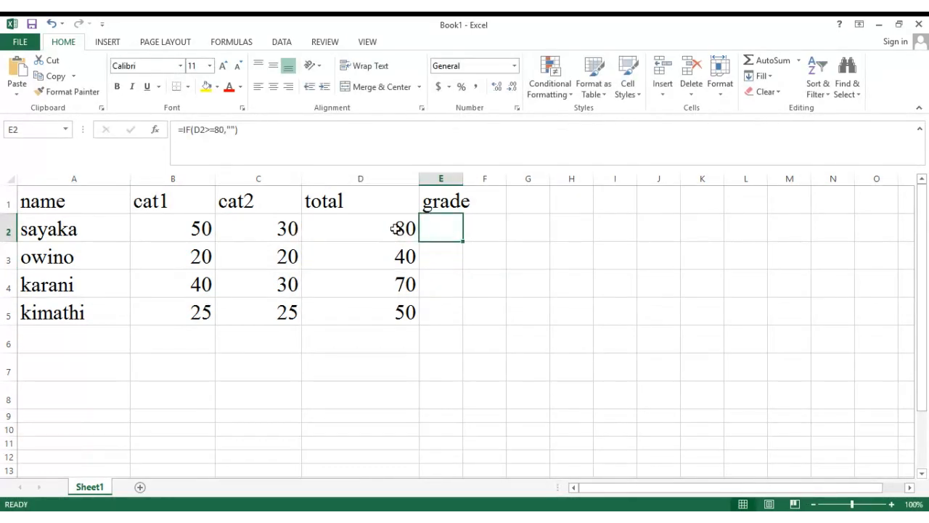
left_click(396, 230)
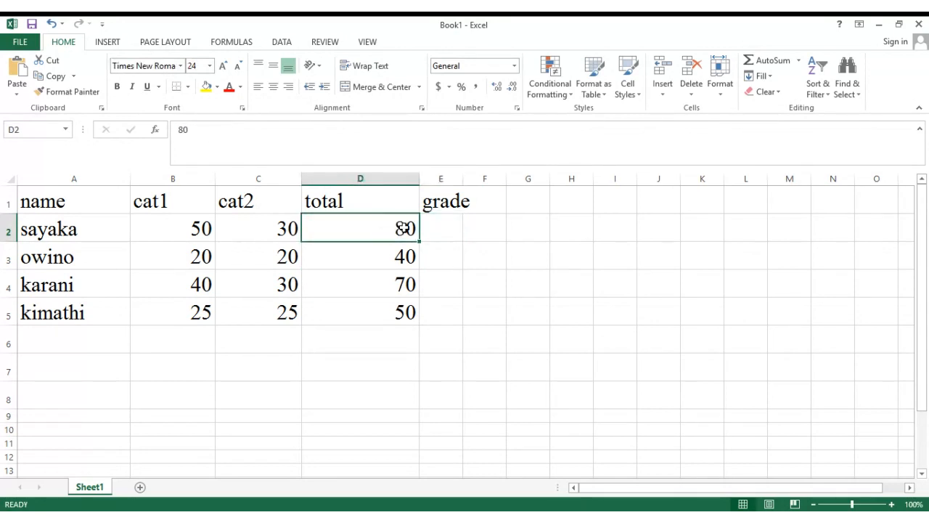
left_click(771, 64)
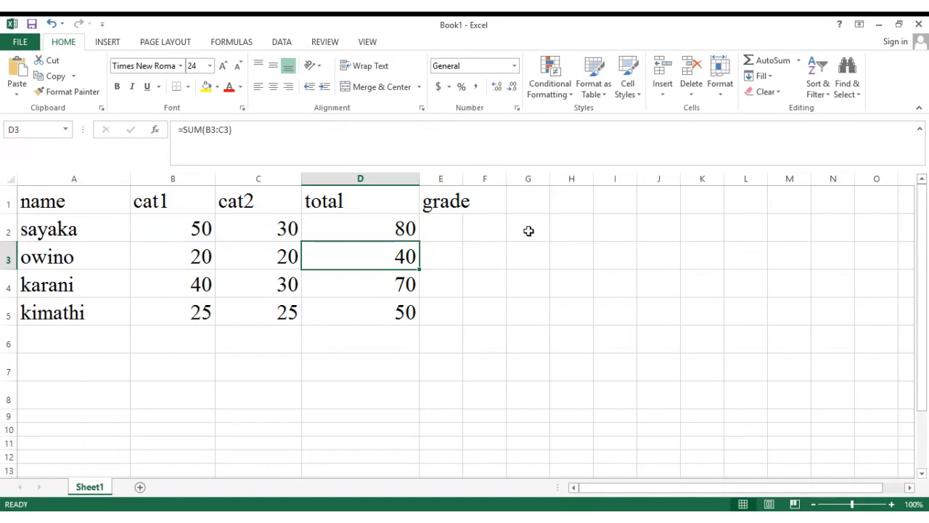
left_click(392, 230)
left_click_drag(418, 235, 414, 323)
- Clear the incomplete IF formula from the grade cell E2
left_click(431, 234)
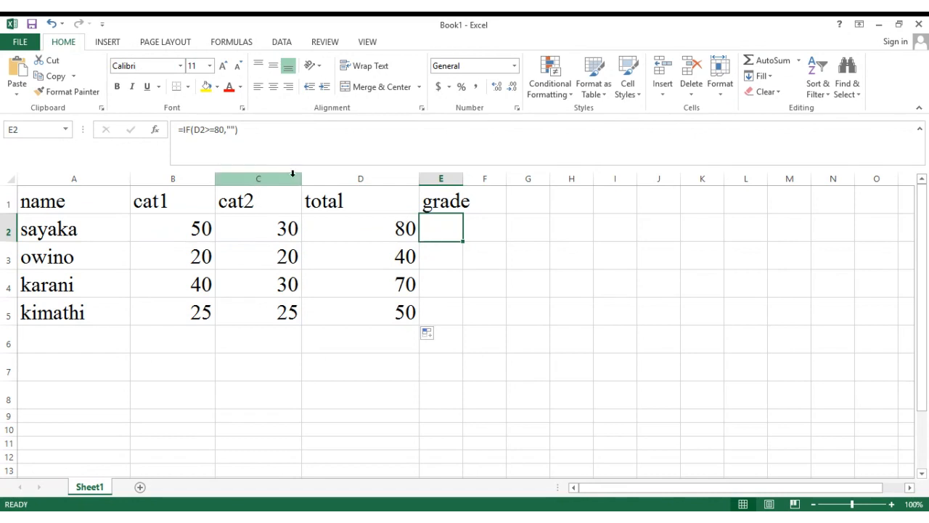
left_click(235, 130)
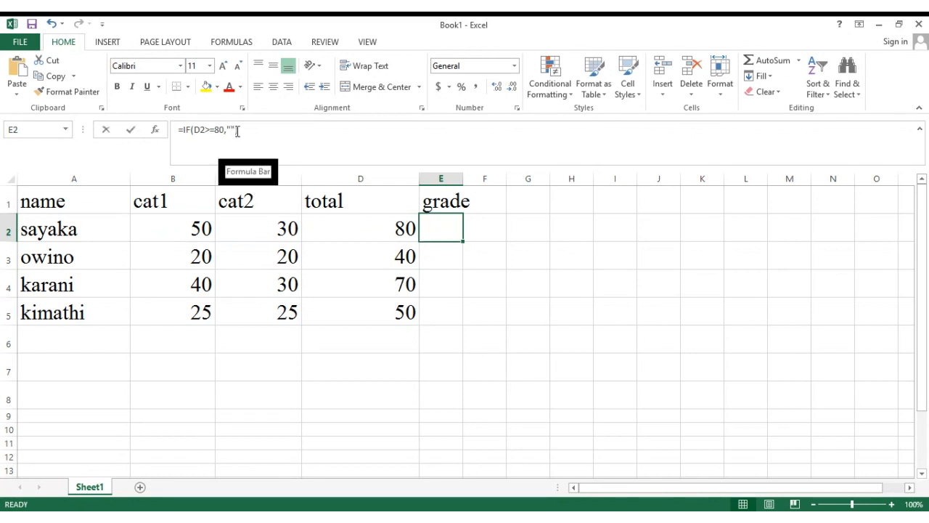
left_click_drag(238, 130, 182, 129)
key("BackSpace")
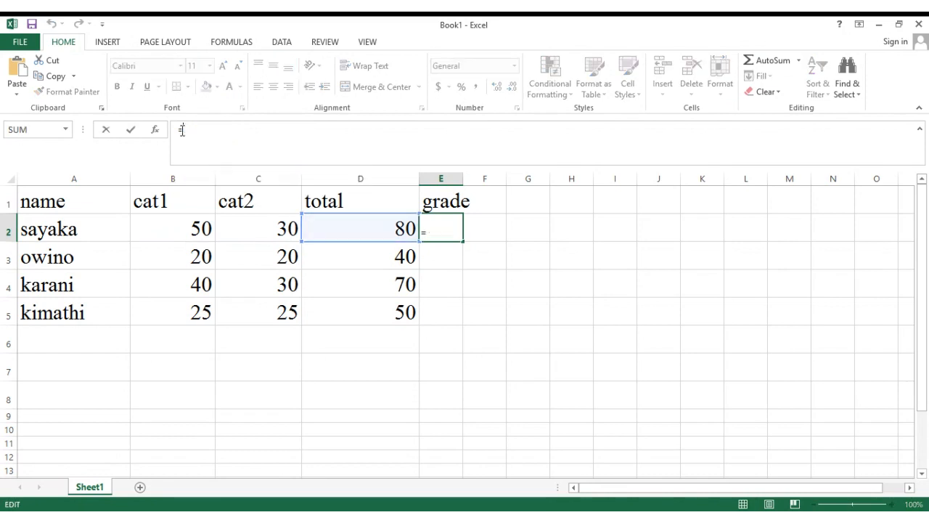
key("BackSpace")
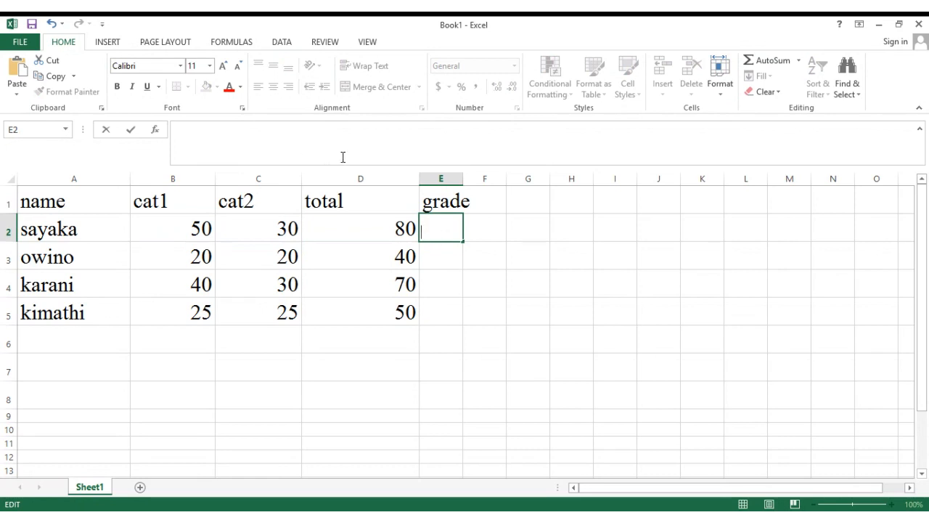
- Begin the grade formula in E2 with =IF(D2>=80,"DISTICTION"
type("=")
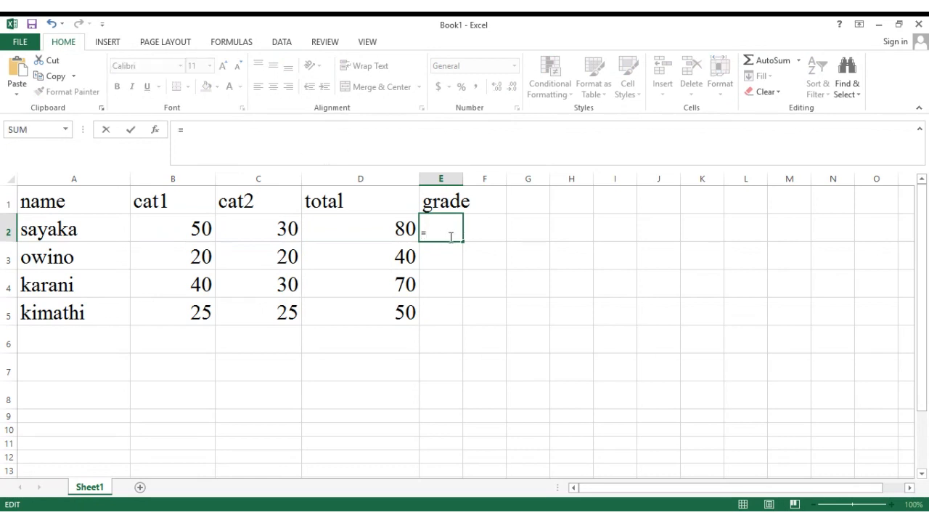
type("IF")
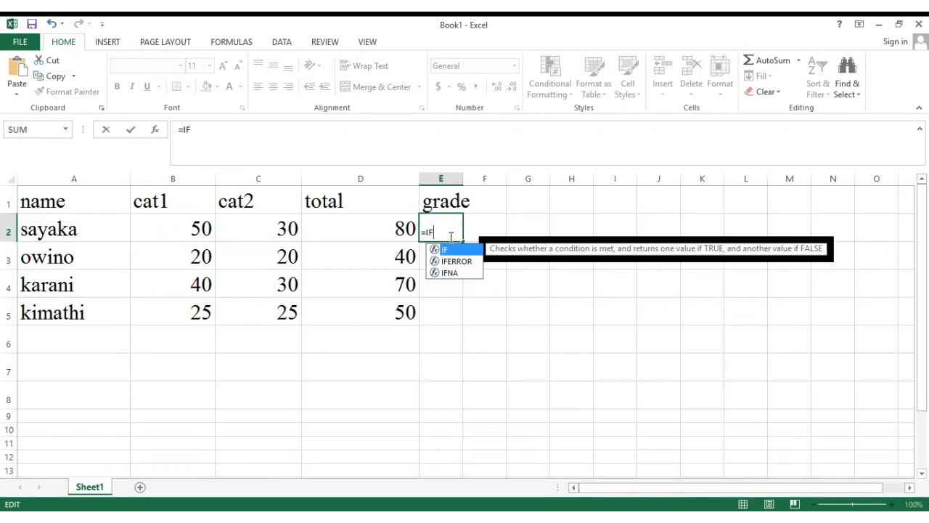
type("(")
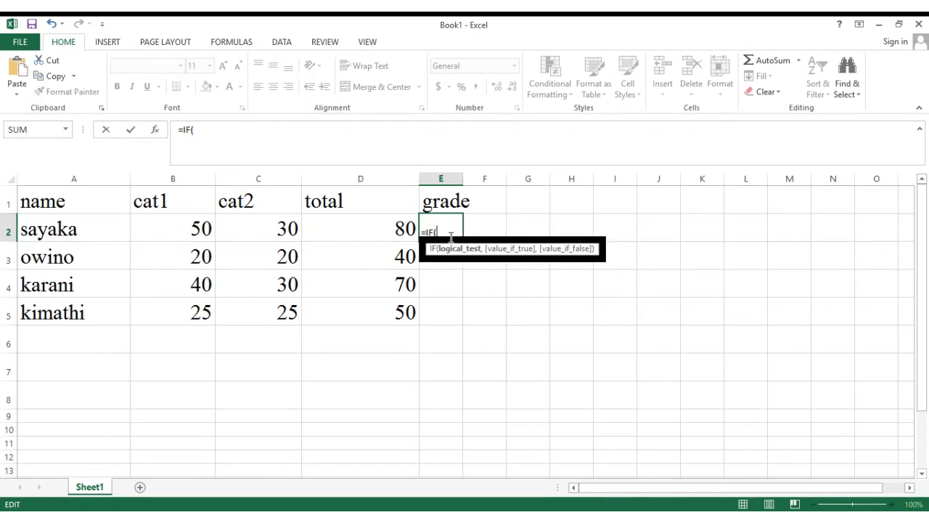
type("D")
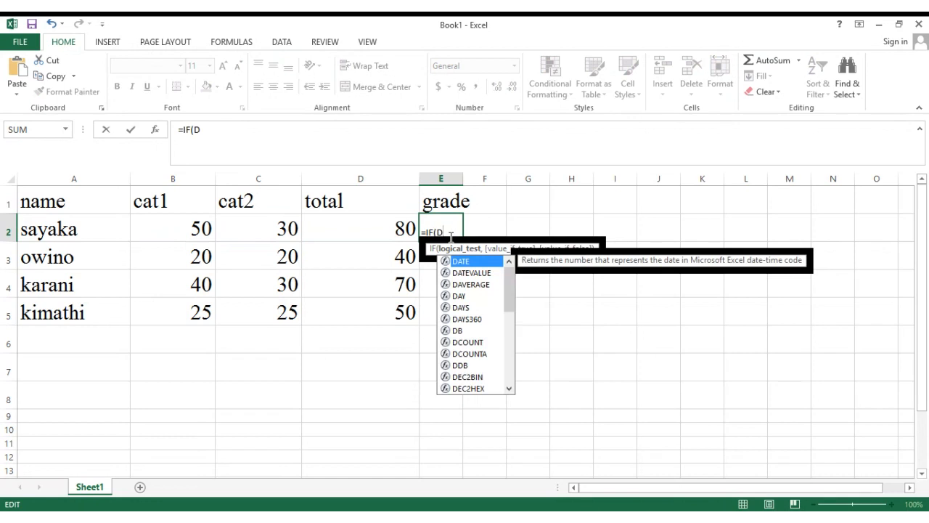
type("2")
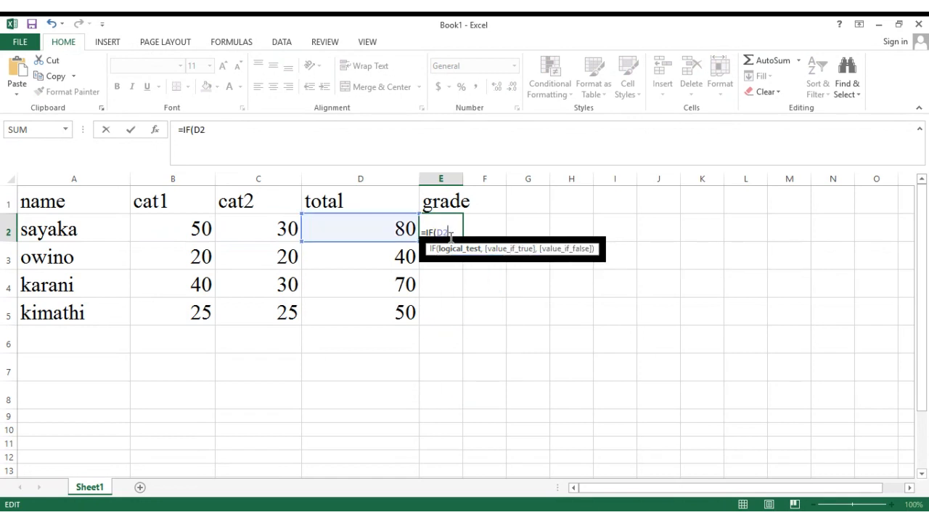
type(">+")
key("BackSpace")
type("=80,")
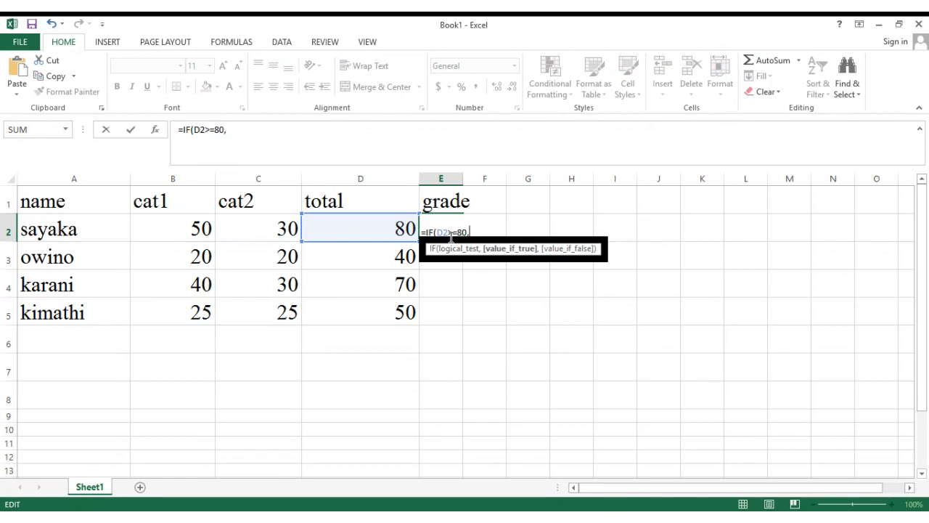
type("\"\"")
type("D")
type("ISTICT")
type("ION")
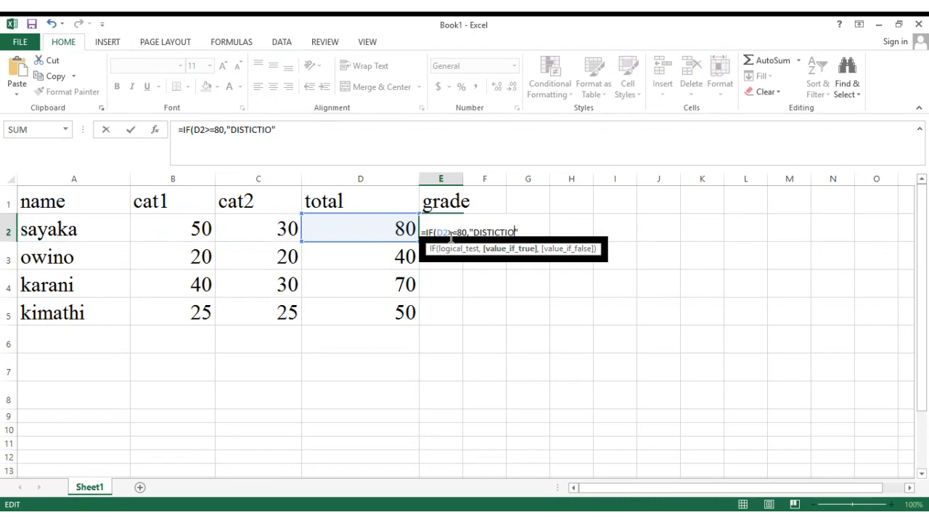
key("Right")
- Continue the E2 formula with a nested IF that returns "CREDIT" when D2>=70
type(",")
type("IF")
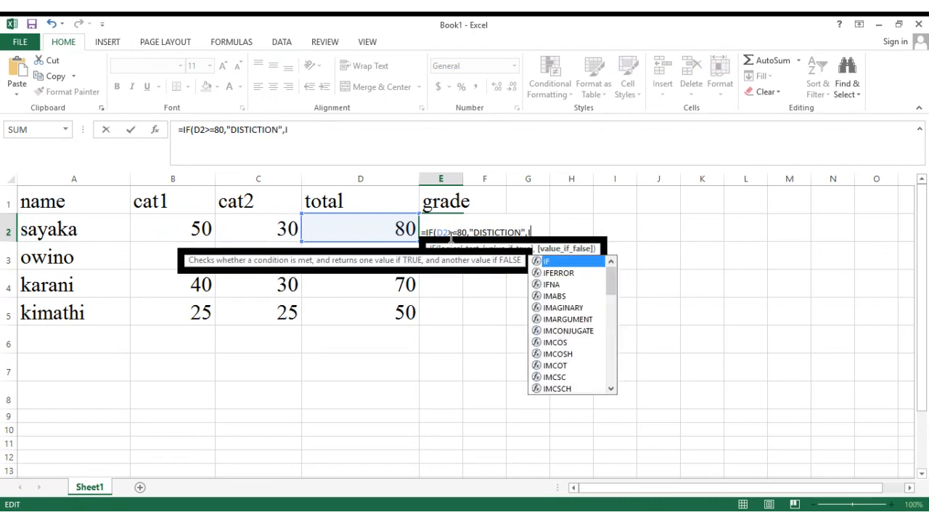
type("(")
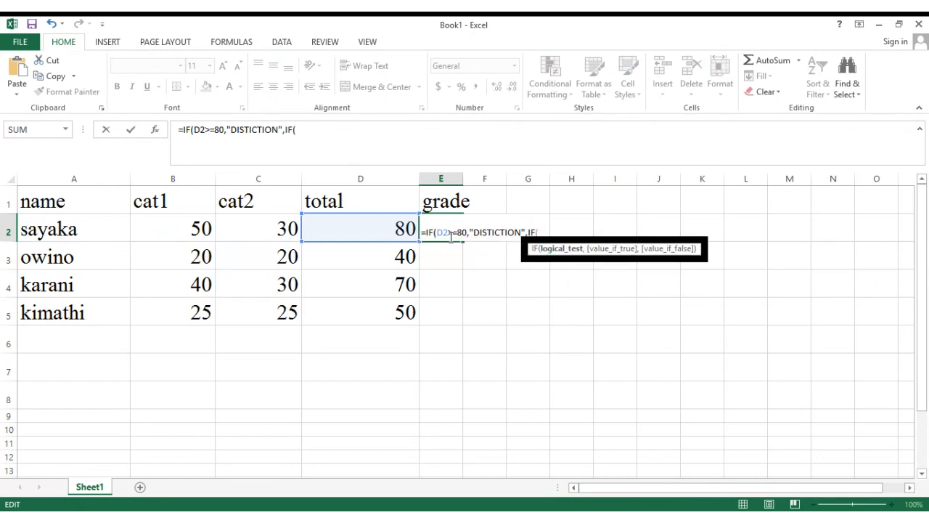
type("D2")
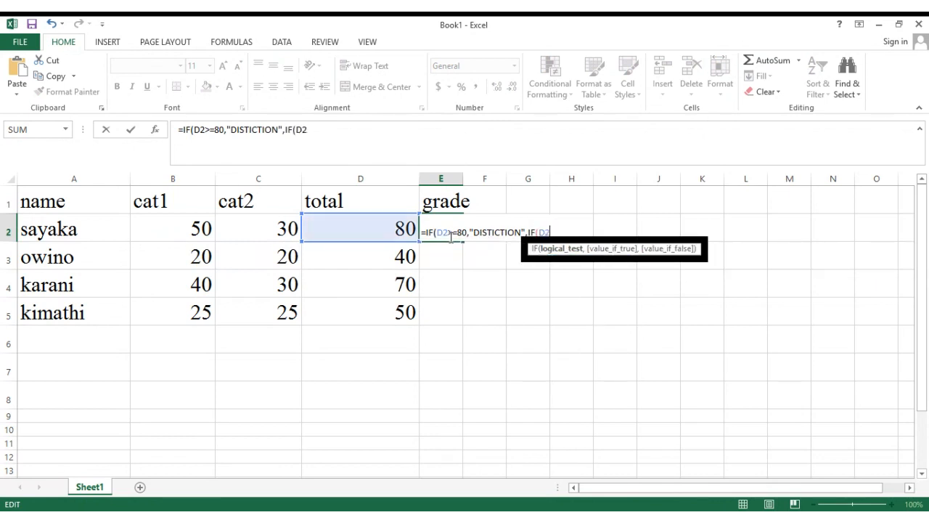
type(">=70,\"\"")
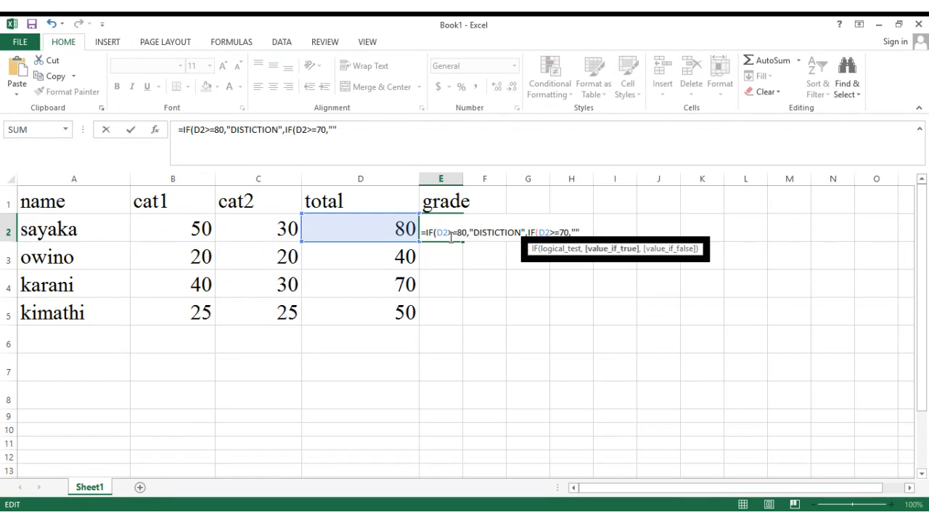
type("CREDIT")
type(",")
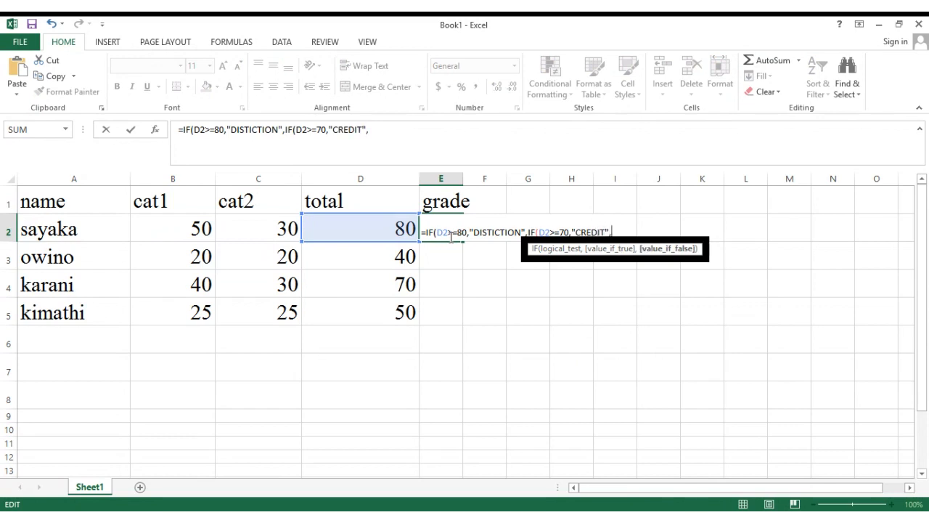
- Complete the E2 formula with a third nested IF returning "PASS" when D2>=50 and "FAIL" otherwise, closing all three brackets
type("IF")
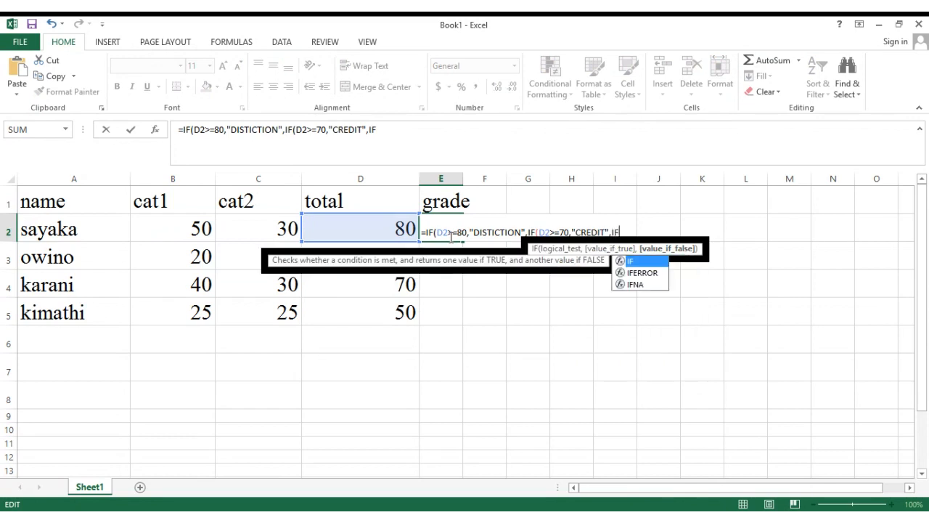
type("(")
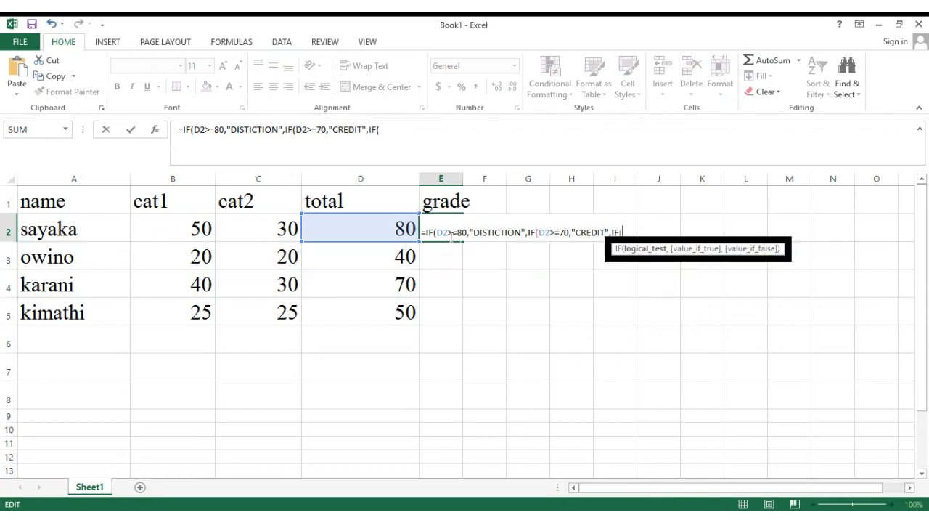
type("D2")
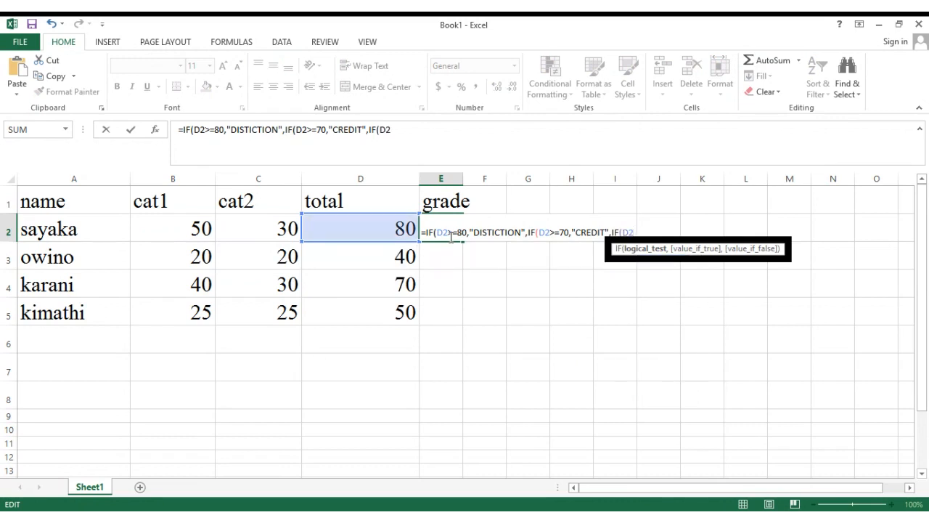
type(">=")
type("50,\"")
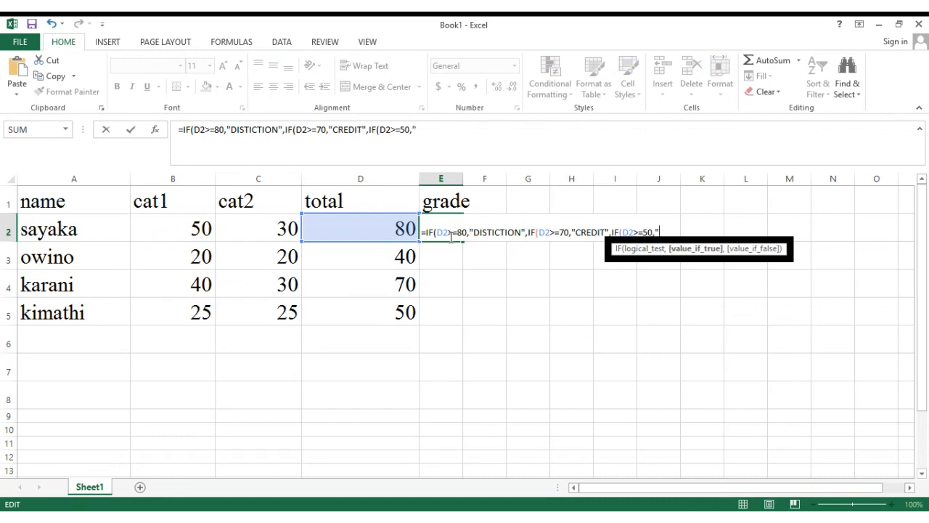
type("PASS\",\"\"")
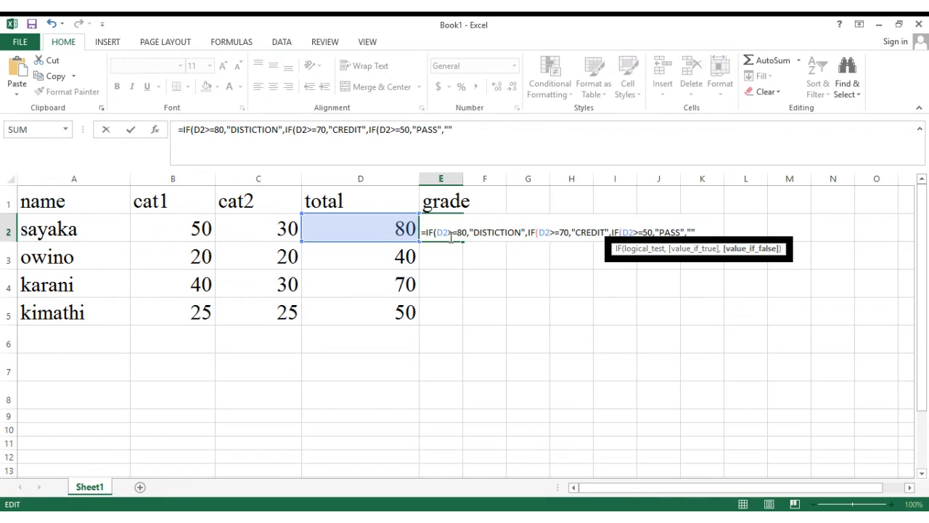
type("FAIL")
type(")))")
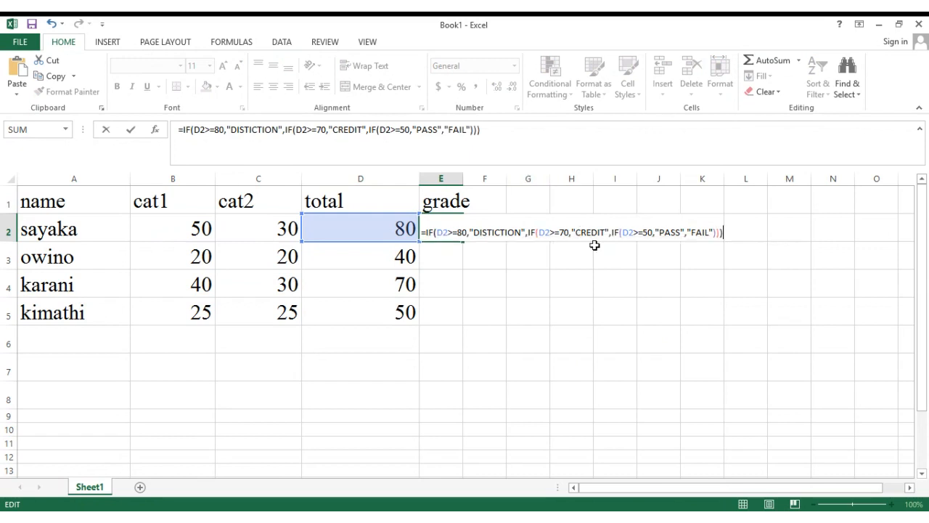
key("Return")
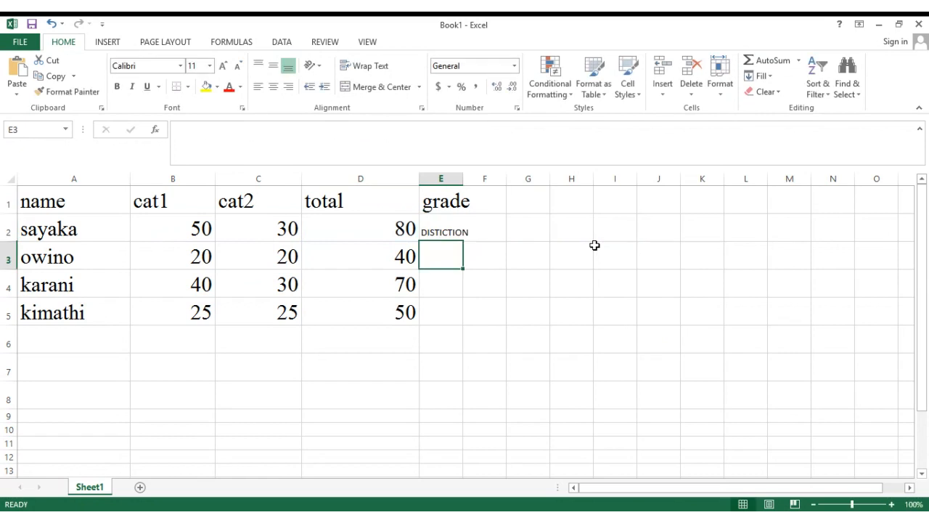
- Set the grade in E2 to font size 24 and widen column E to fit the text
left_click(455, 230)
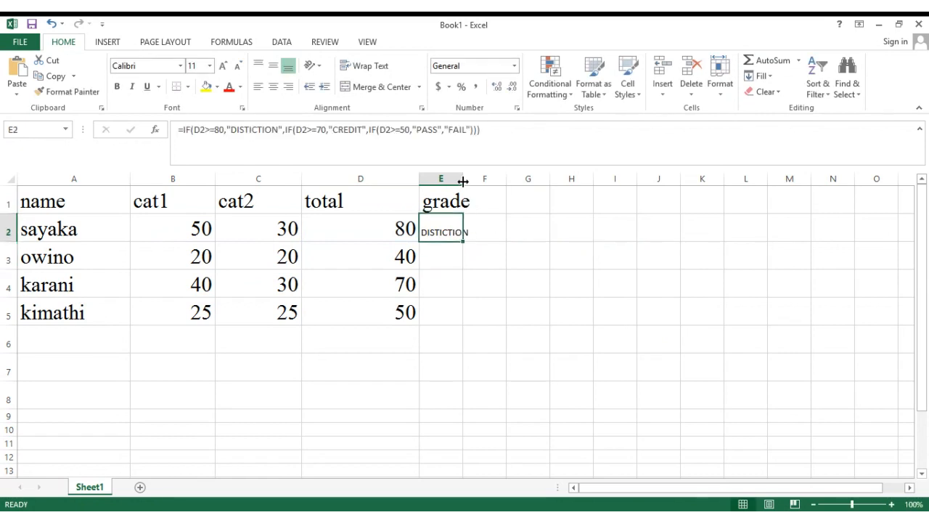
left_click_drag(462, 179, 519, 180)
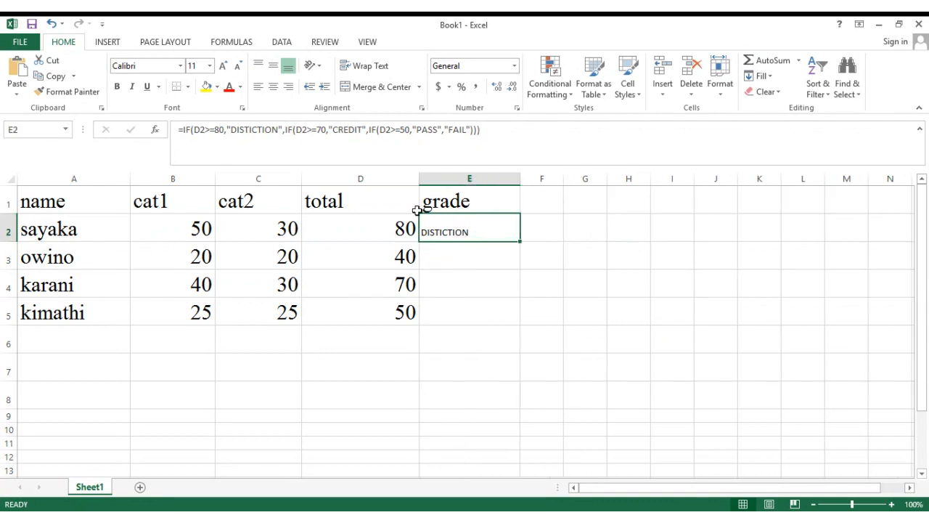
left_click(320, 201)
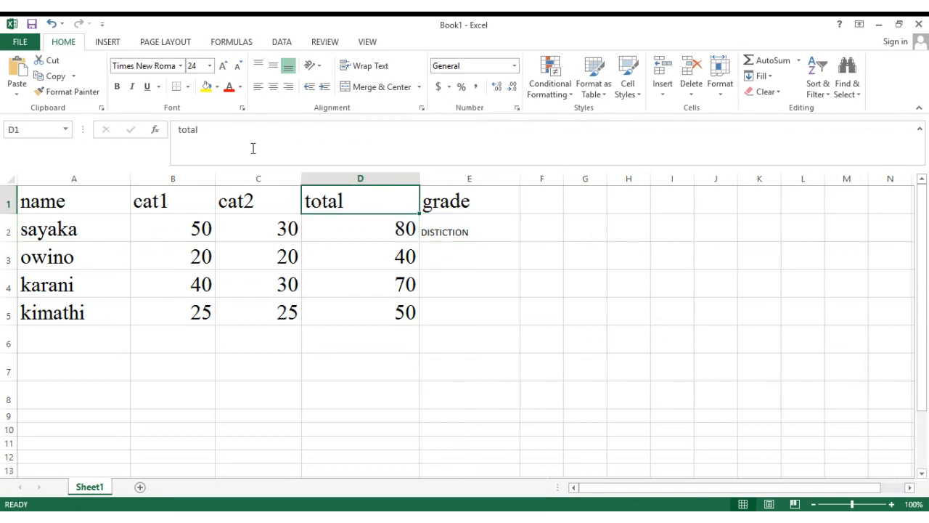
left_click(468, 233)
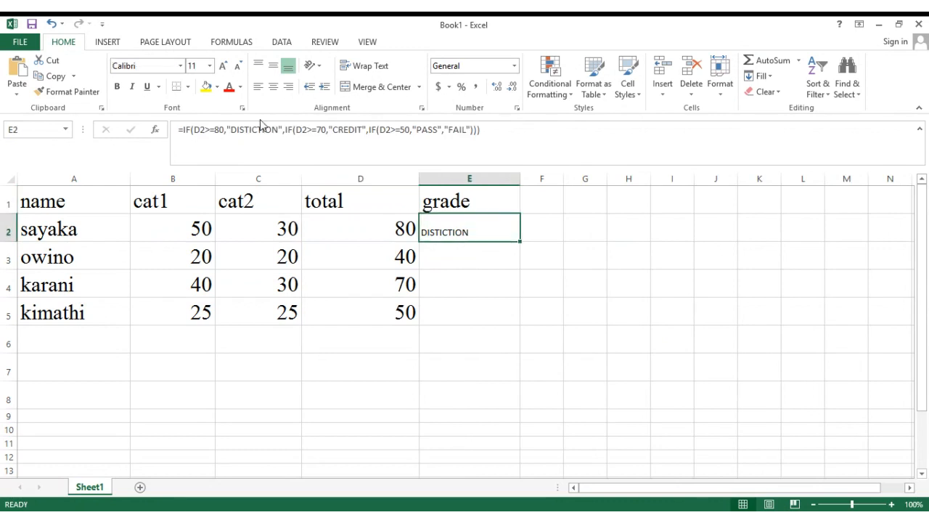
left_click(210, 65)
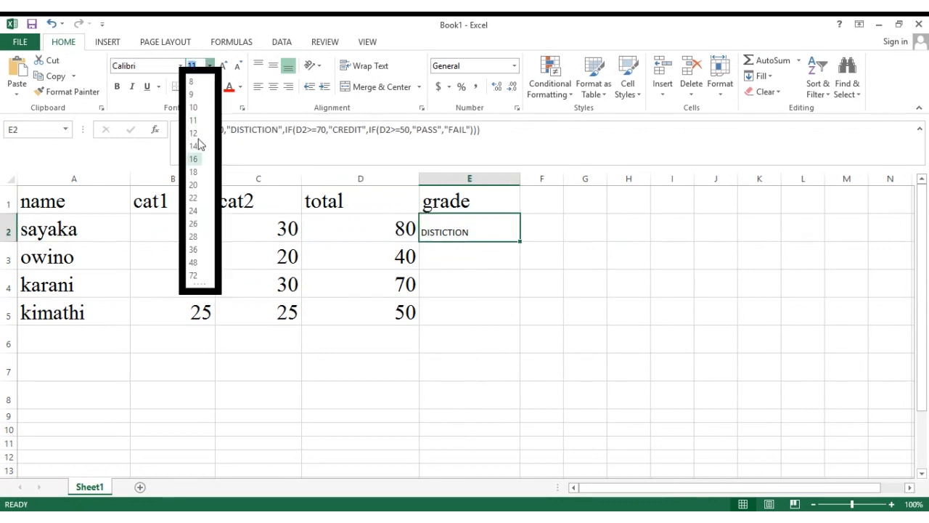
left_click(193, 210)
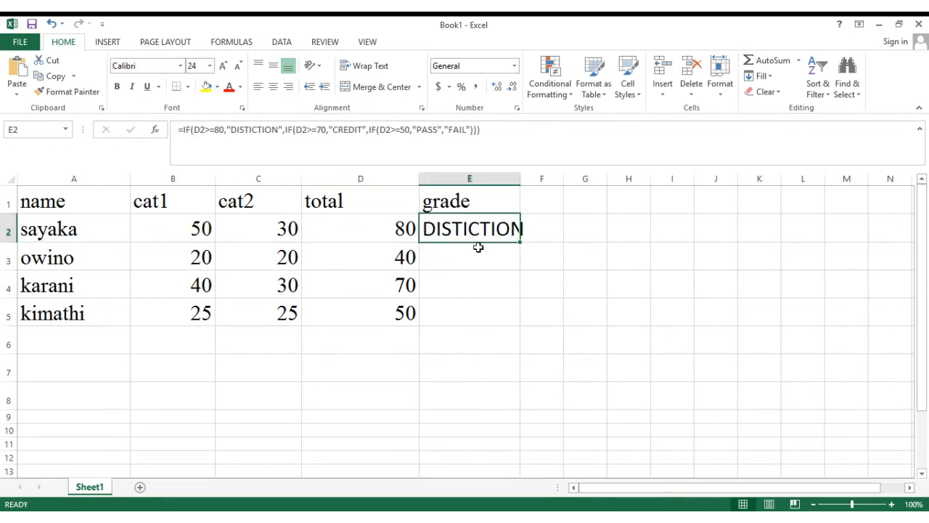
left_click_drag(520, 179, 533, 179)
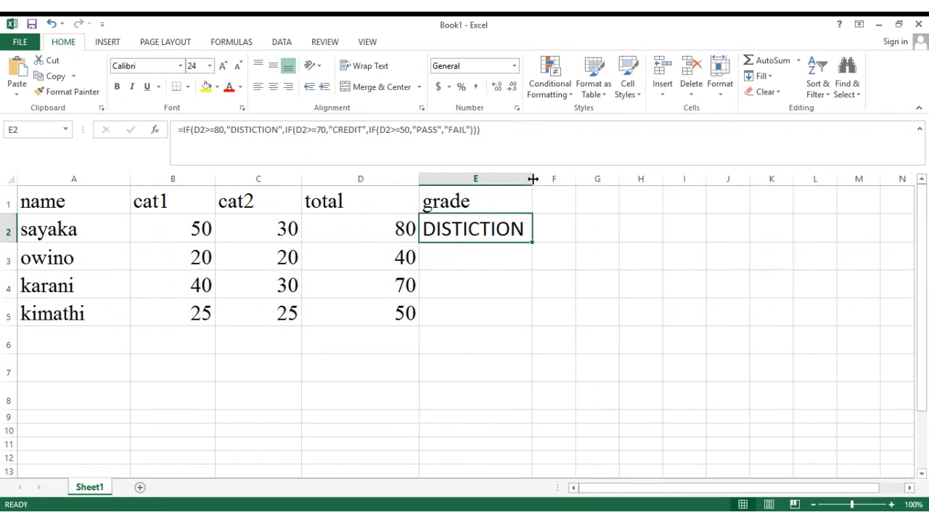
- Fill the grade formula from E2 down to E5 and reselect E2
left_click_drag(532, 242, 534, 324)
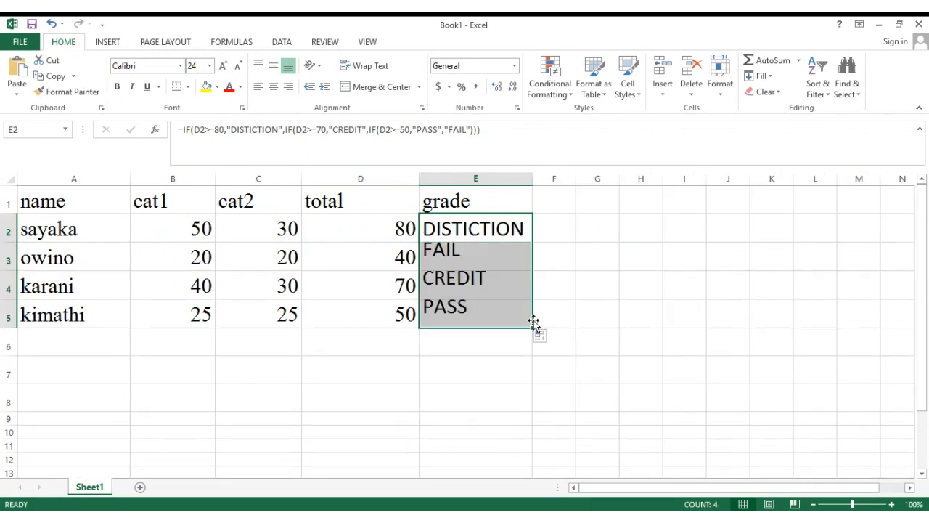
left_click(555, 253)
left_click(501, 238)
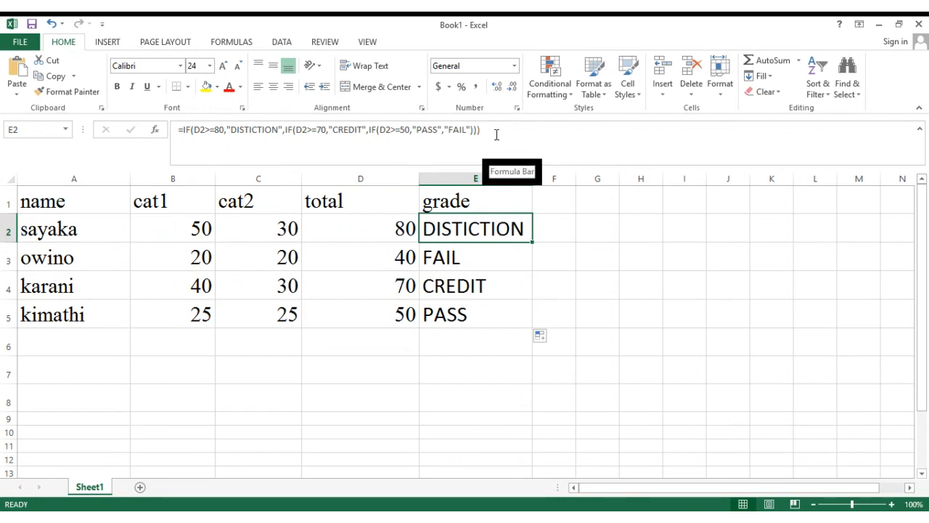
- Copy the full text of the nested IF formula in E2
left_click_drag(496, 135, 179, 131)
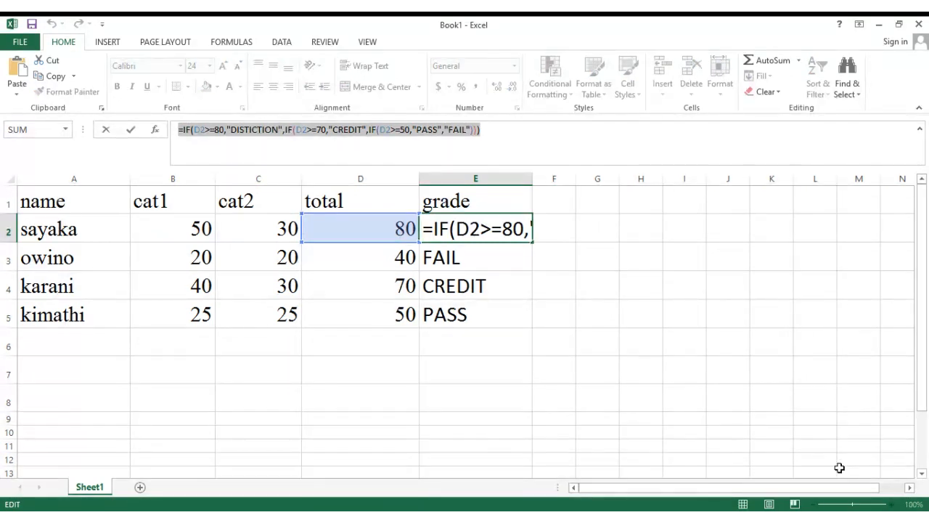
right_click(369, 131)
left_click(396, 154)
key("alt+Tab")
left_click(479, 130)
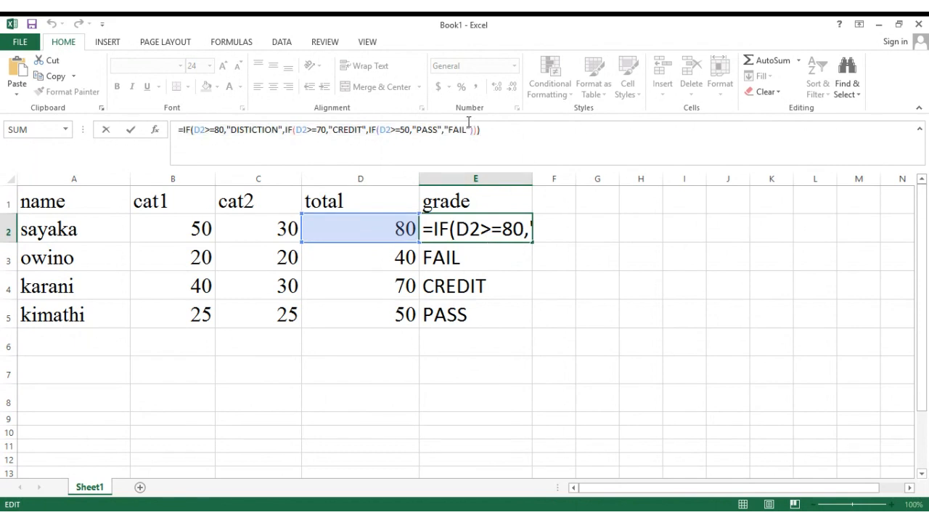
- Clear the grade formulas from E2 to E5 and return to E2
left_click_drag(480, 129, 262, 114)
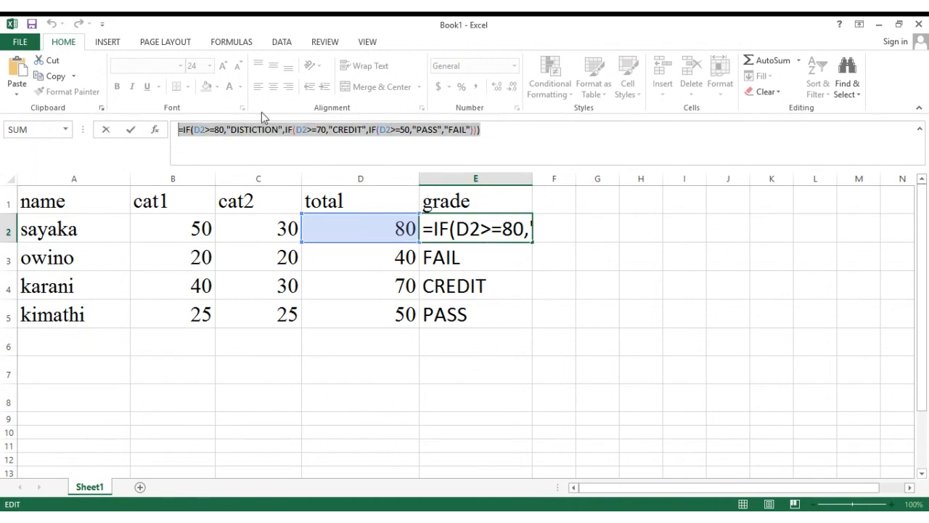
key("BackSpace")
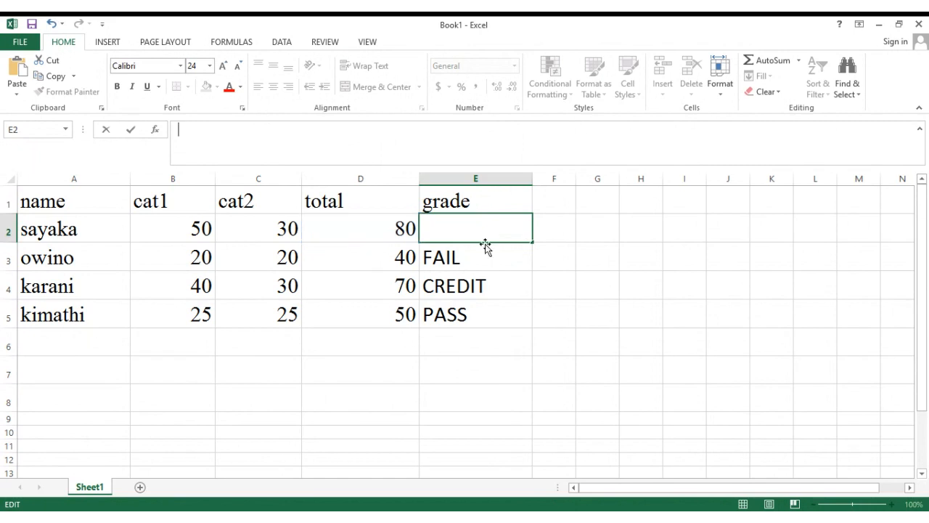
left_click(494, 267)
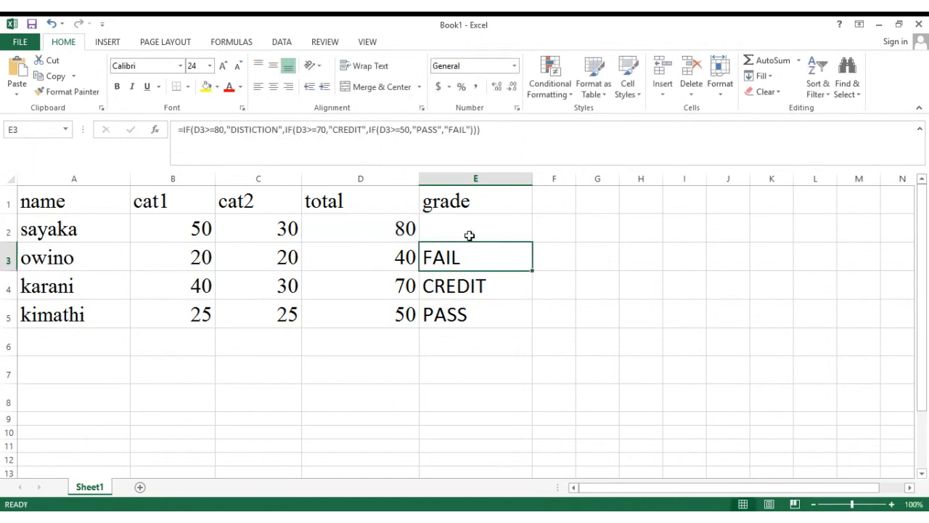
left_click_drag(469, 235, 470, 308)
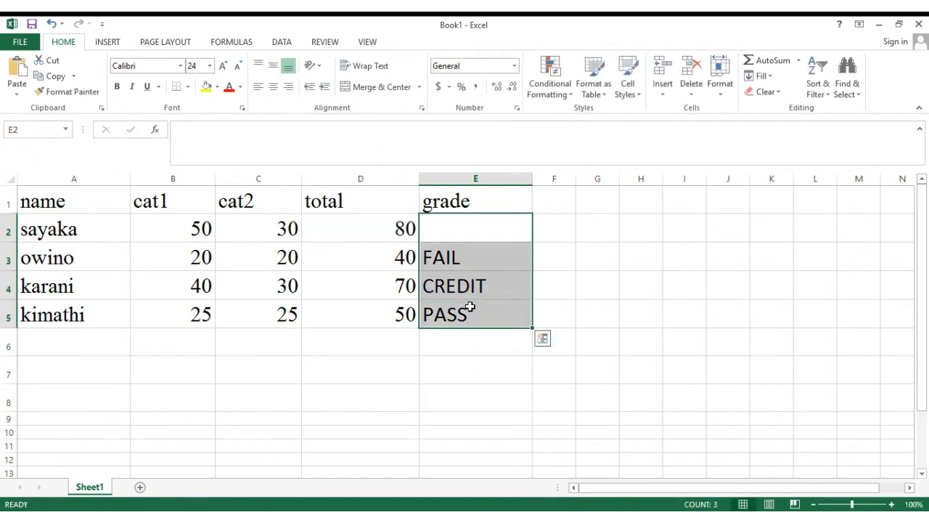
key("Delete")
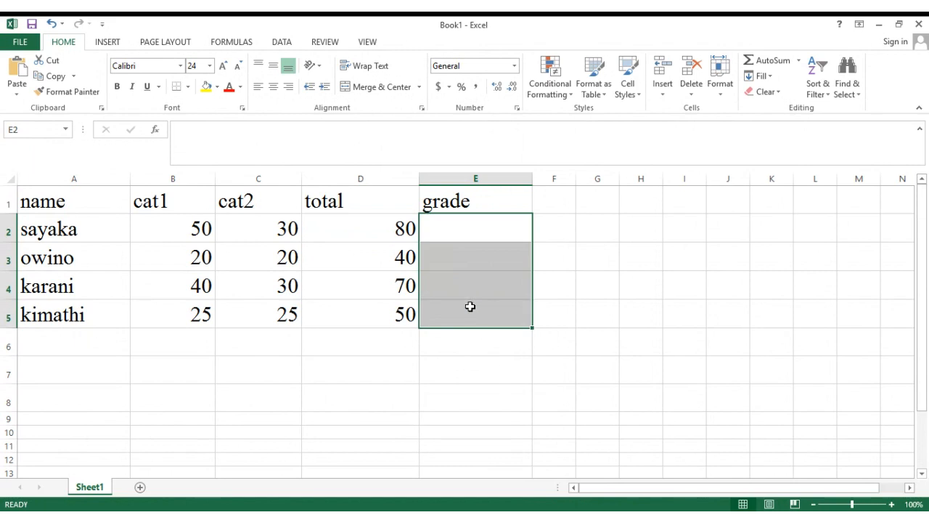
left_click(459, 244)
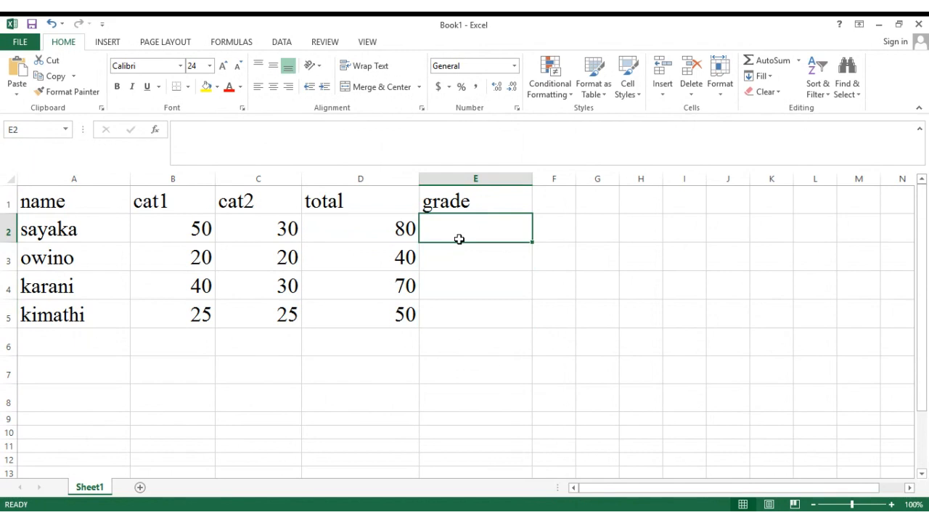
- Begin an IF formula in E2 that tests D2>=80, with empty quotation marks as the value if true
type("=")
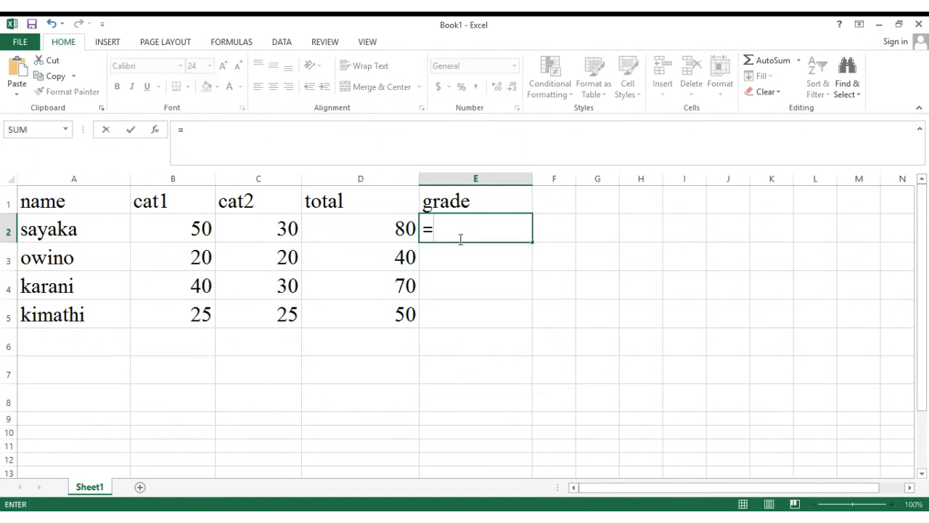
type("IF")
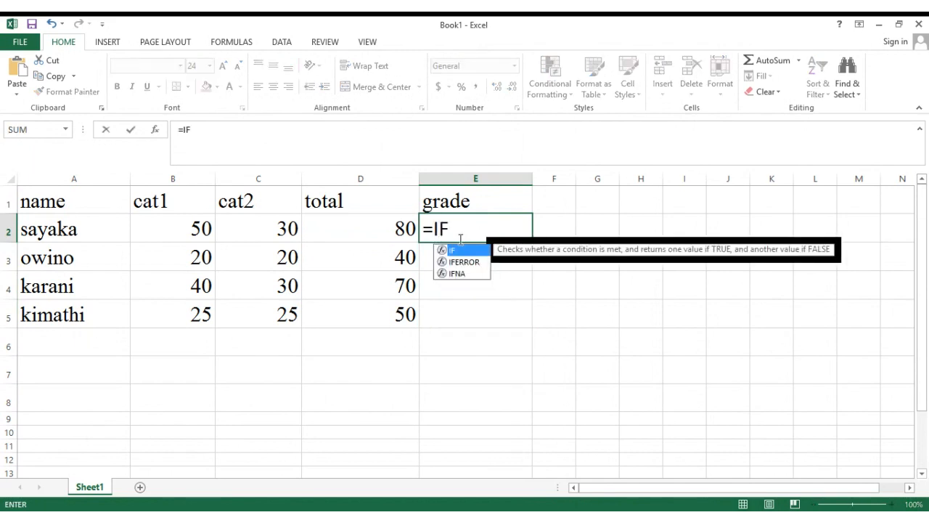
type("(")
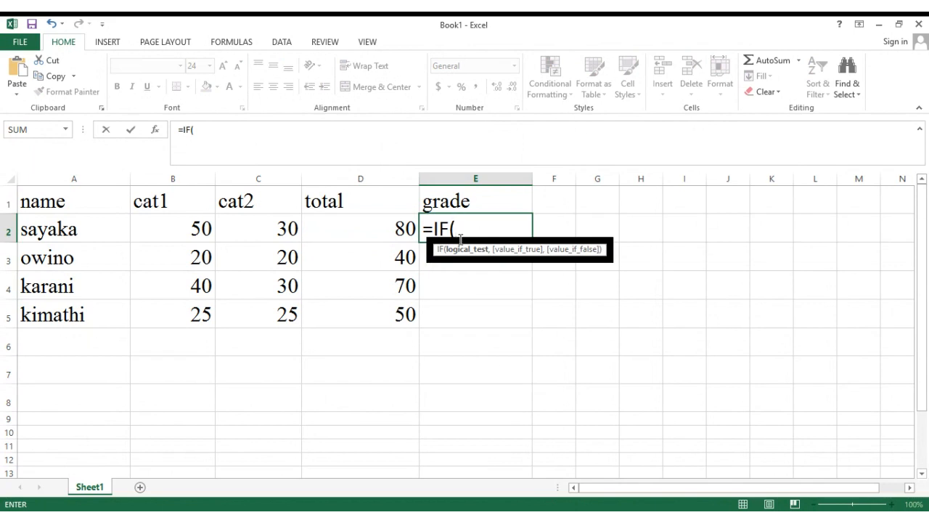
left_click(371, 236)
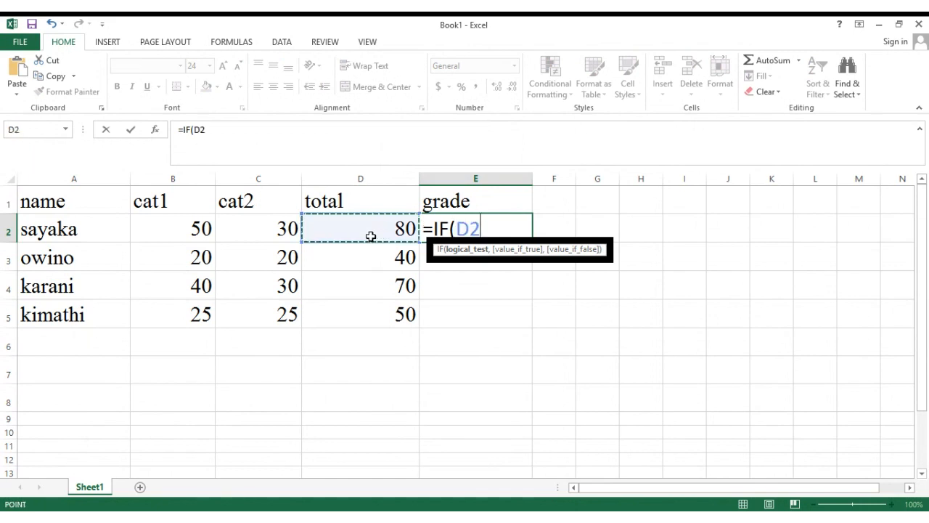
type(">")
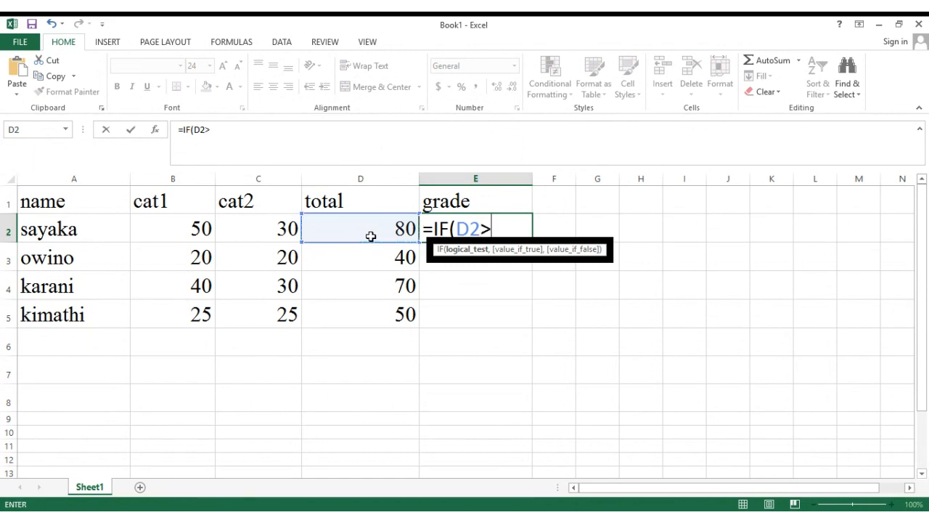
type("=80,")
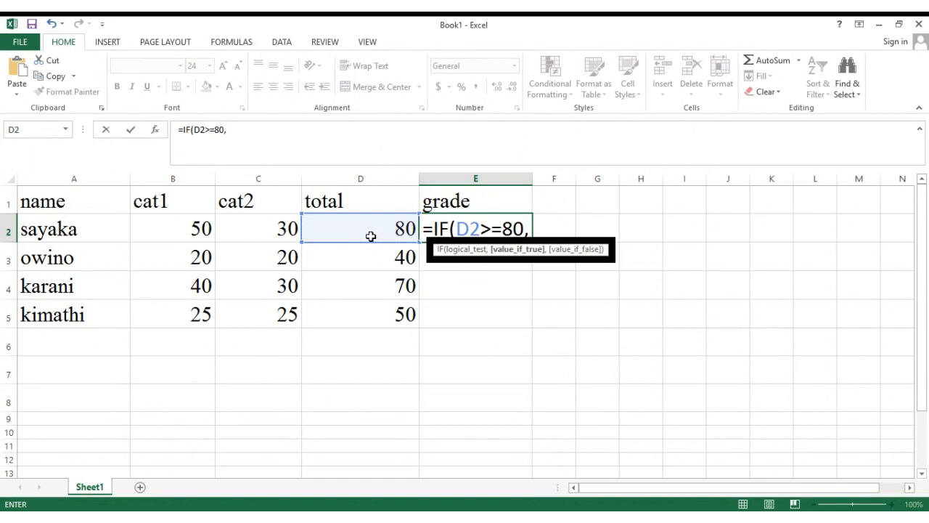
type("\"\"")
key("Escape")
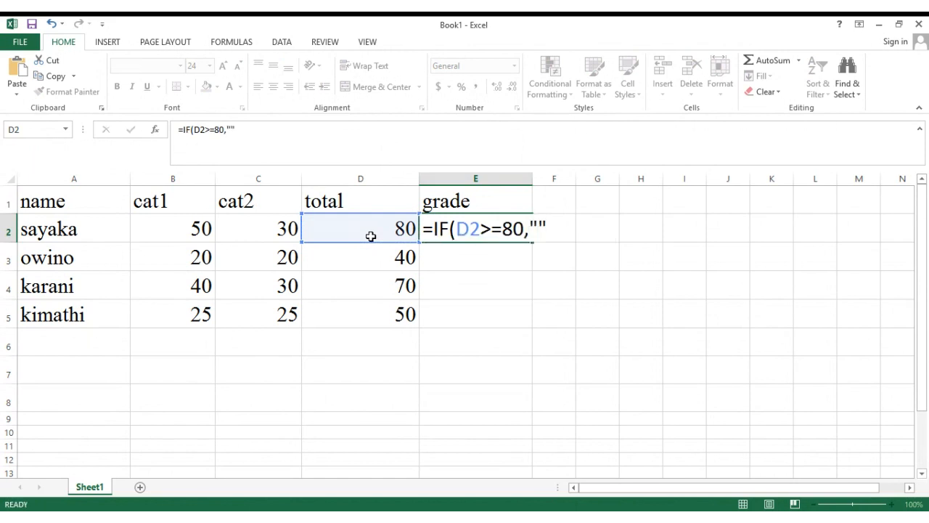
- Reopen the formula in E2 and enter DISTINCTION between the quotation marks as the value if true
left_click(438, 226)
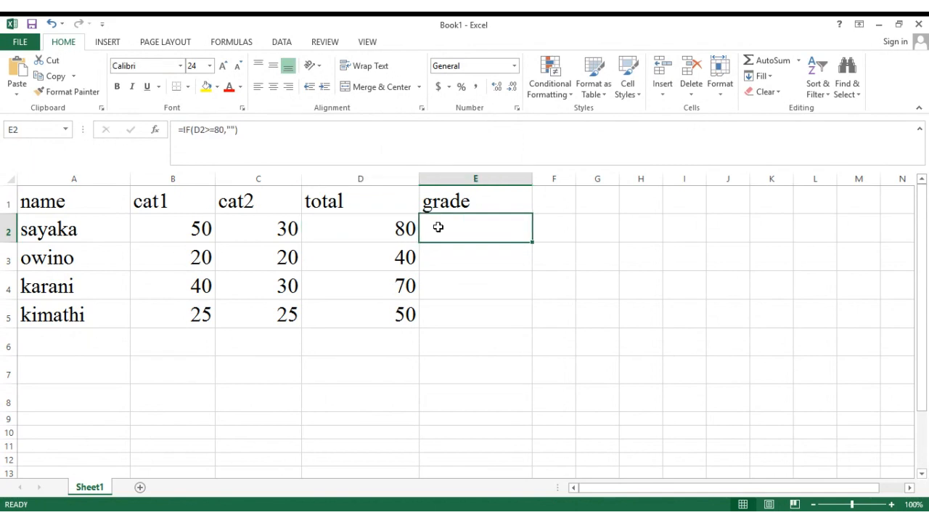
left_click(232, 130)
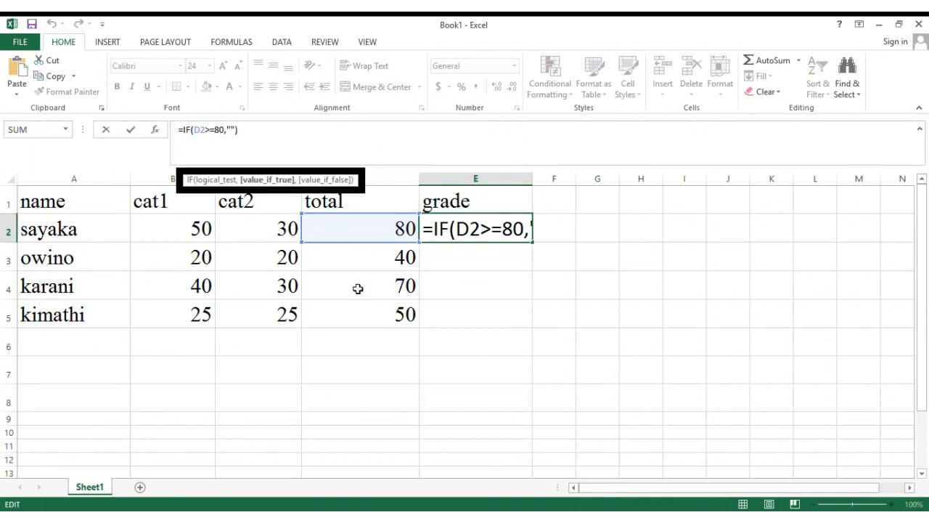
type("D")
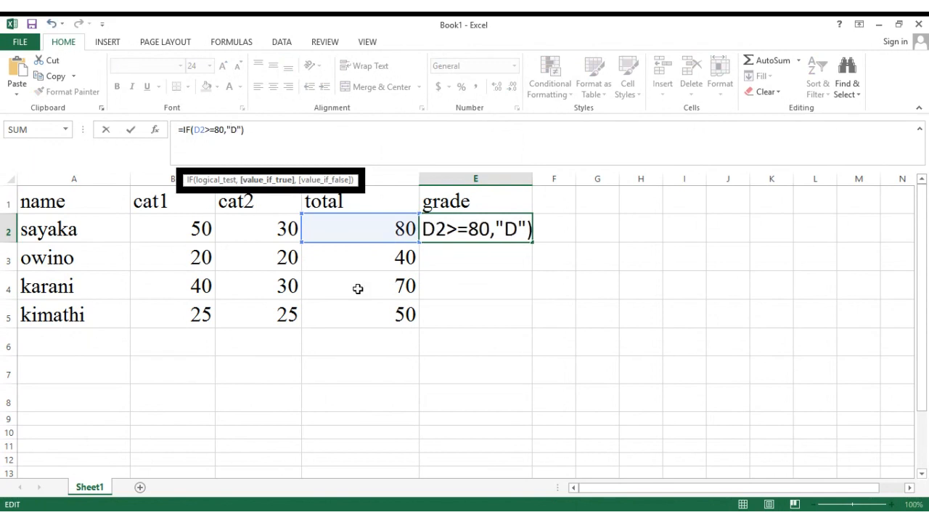
type("IS")
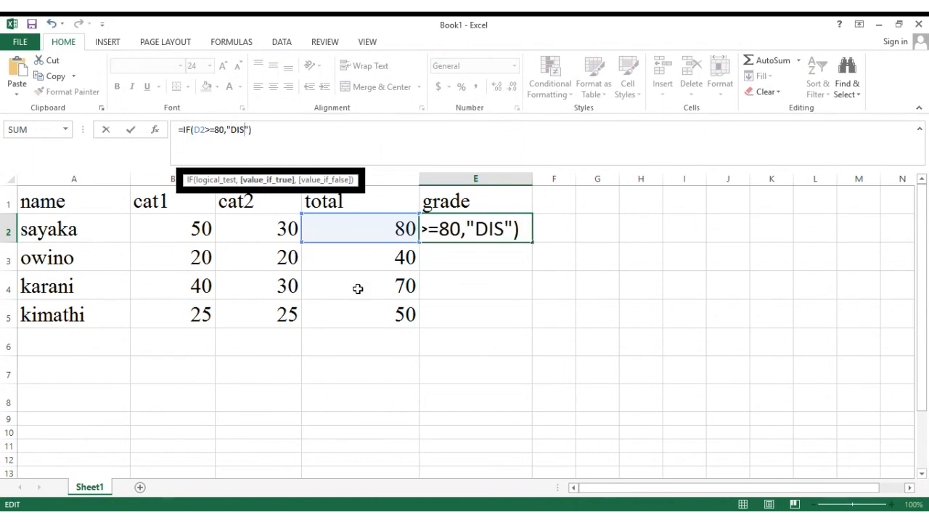
type("TI")
type("NCTIO")
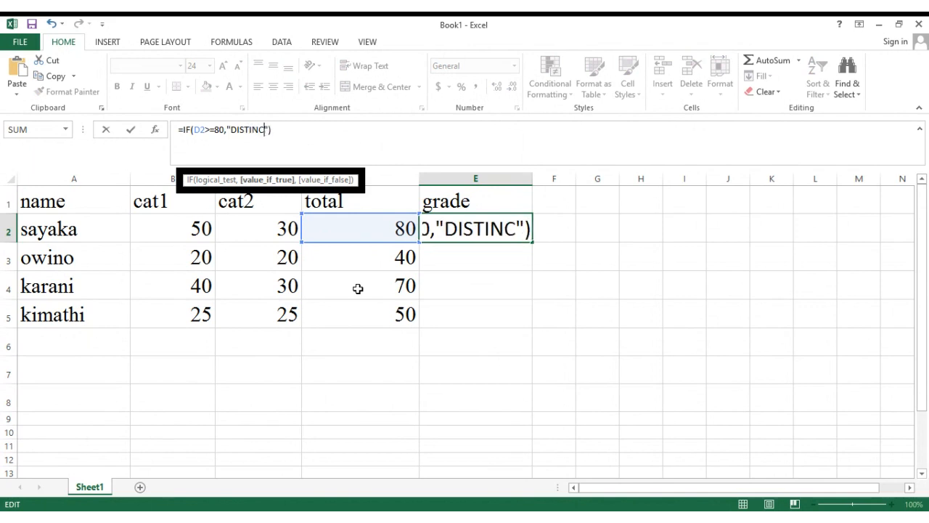
type("N")
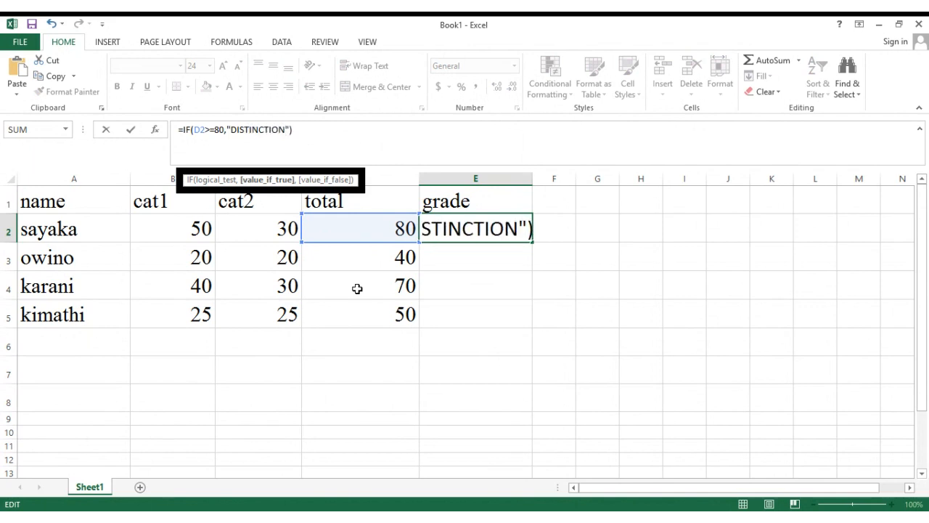
- Replace the closing bracket of the E2 formula with a nested IF that tests D2>=70 and returns "CREDIT"
left_click(299, 130)
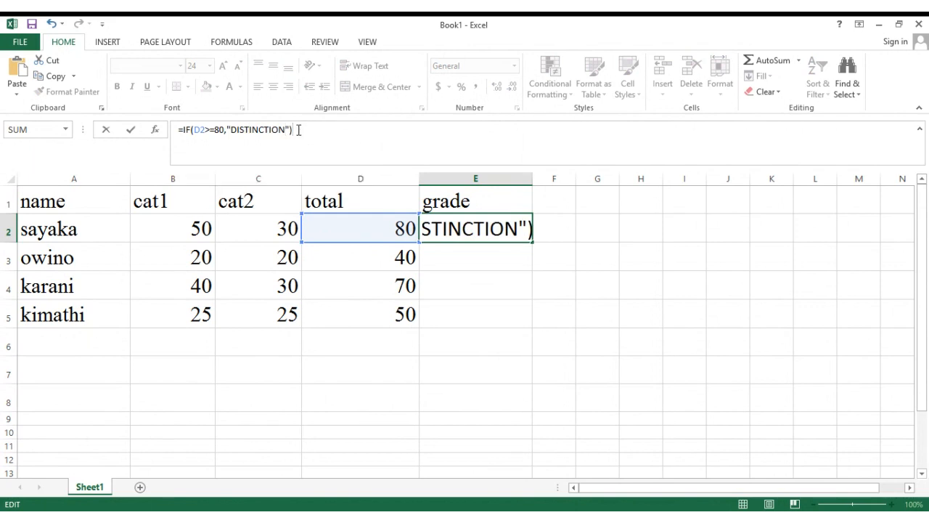
key("BackSpace")
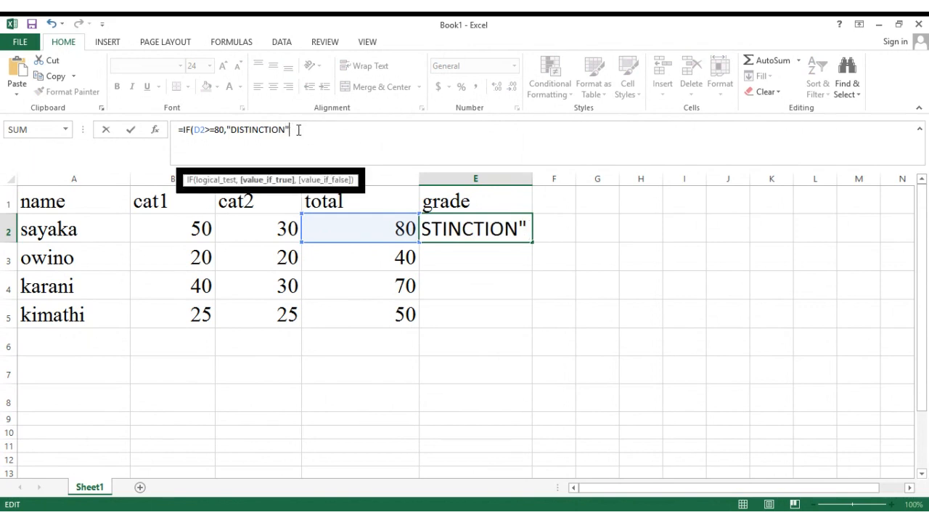
type(",")
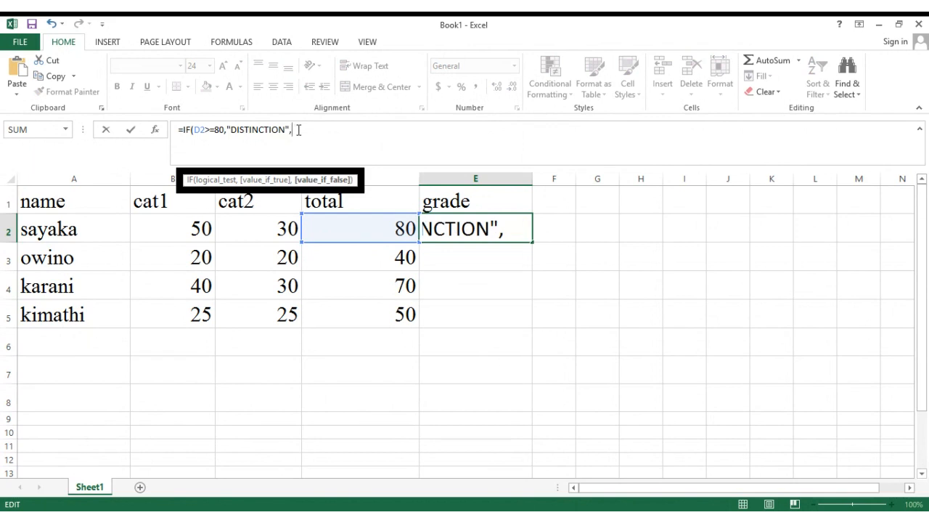
type("IF")
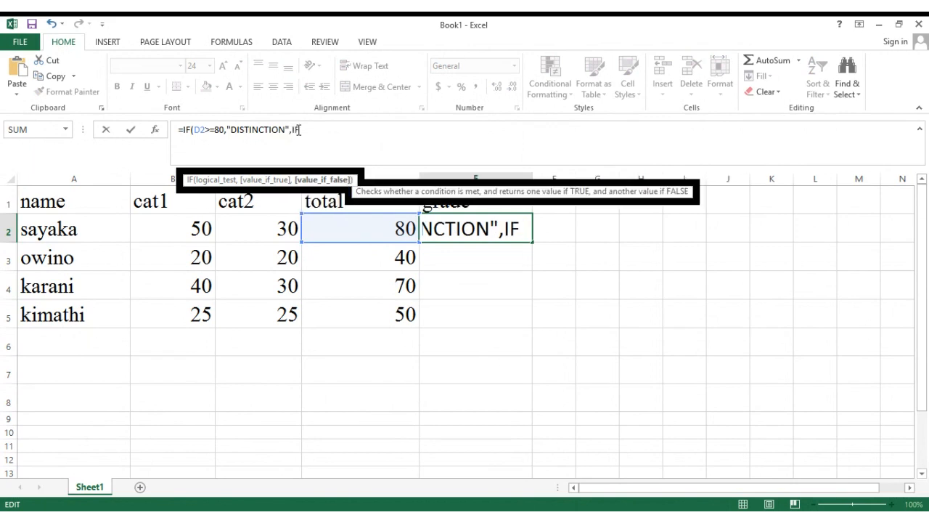
type("(")
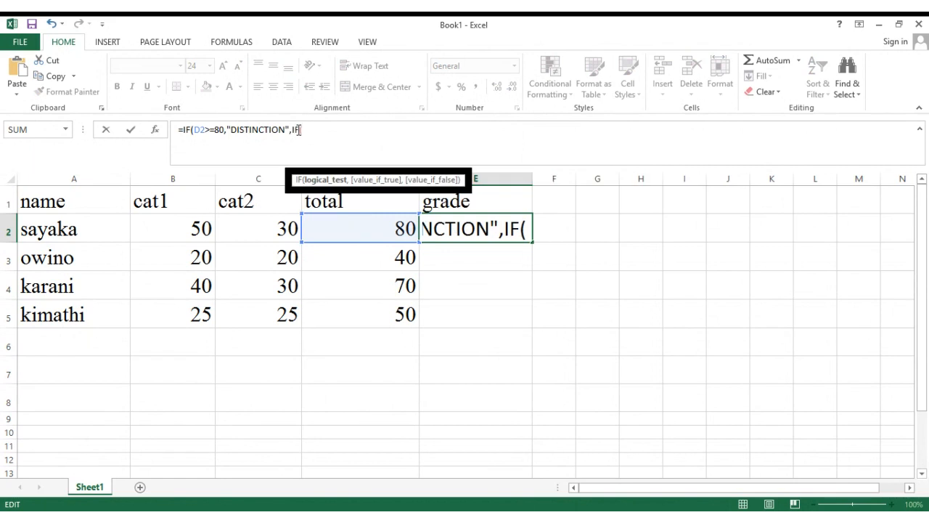
type("D2")
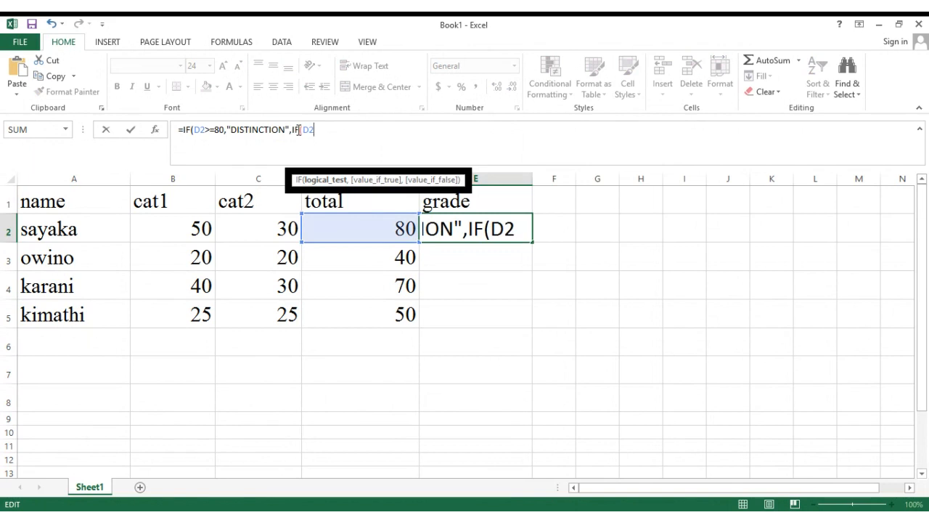
type(">=")
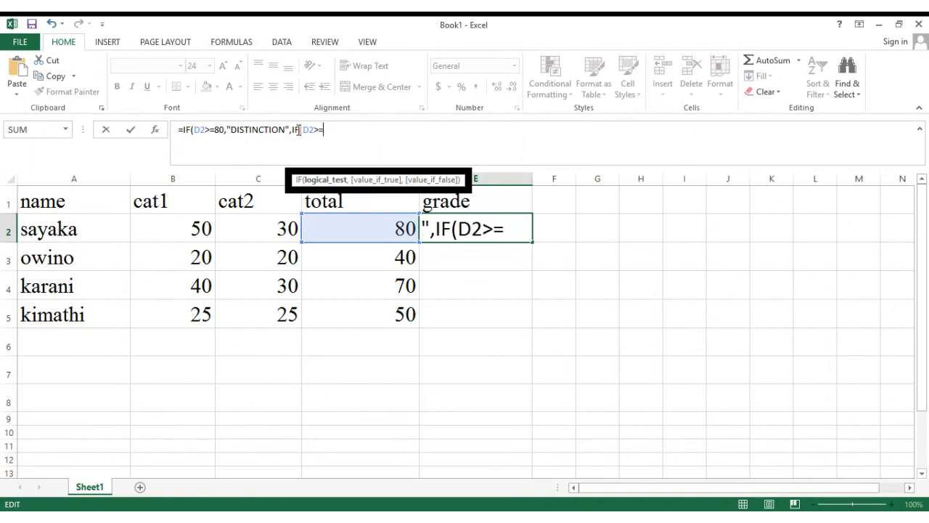
type("70,")
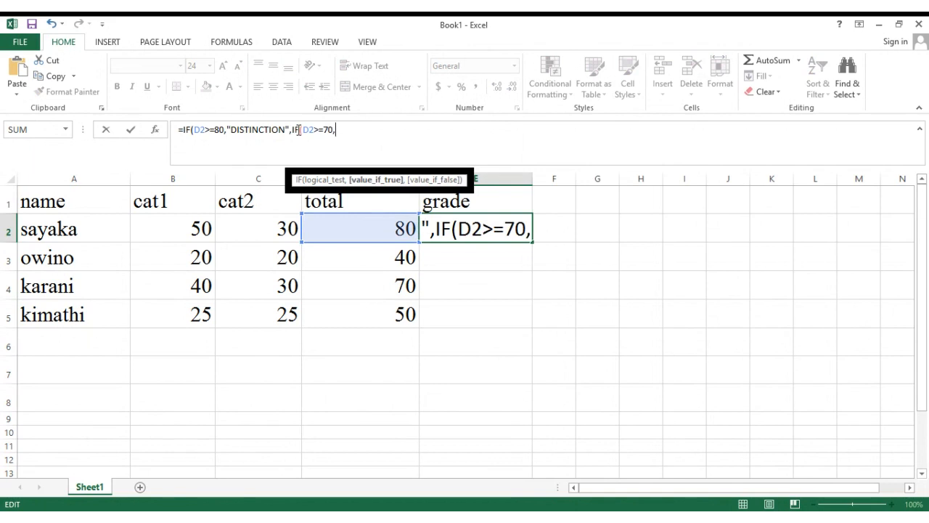
type("\"\"")
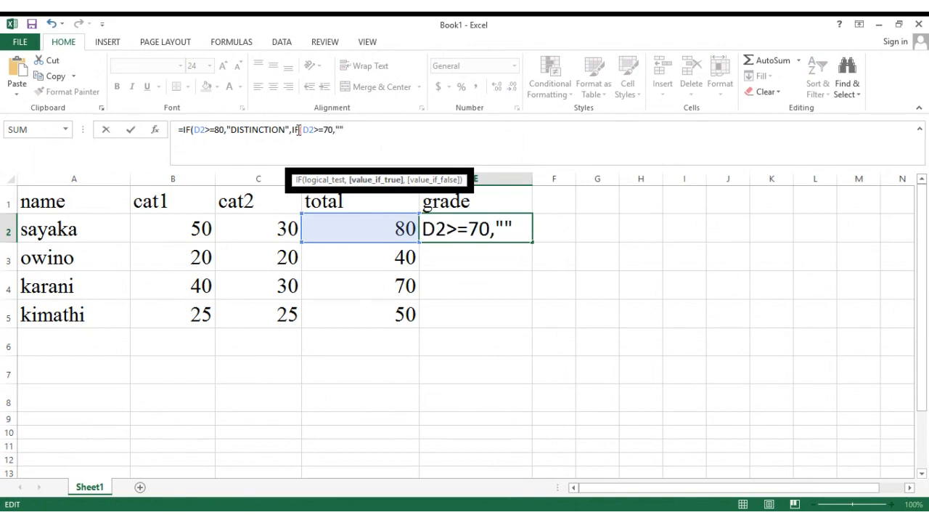
type("CREDI")
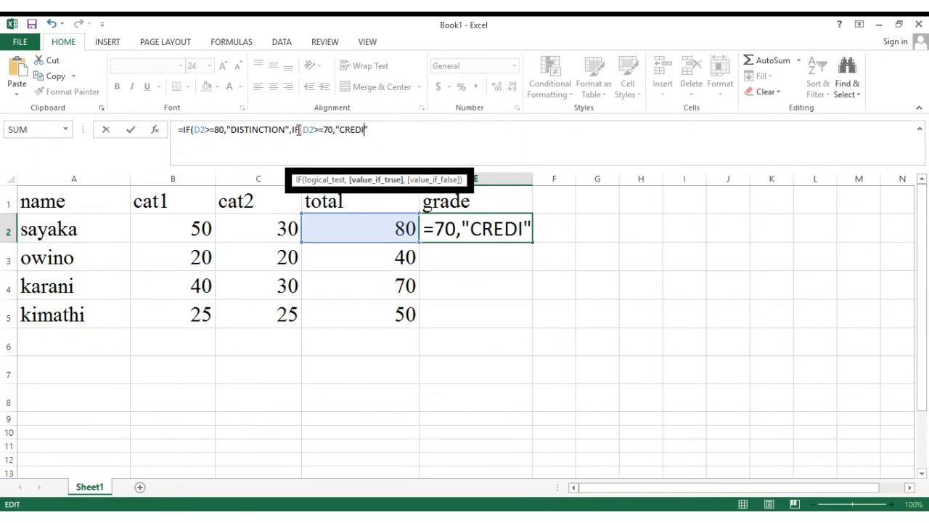
type("T")
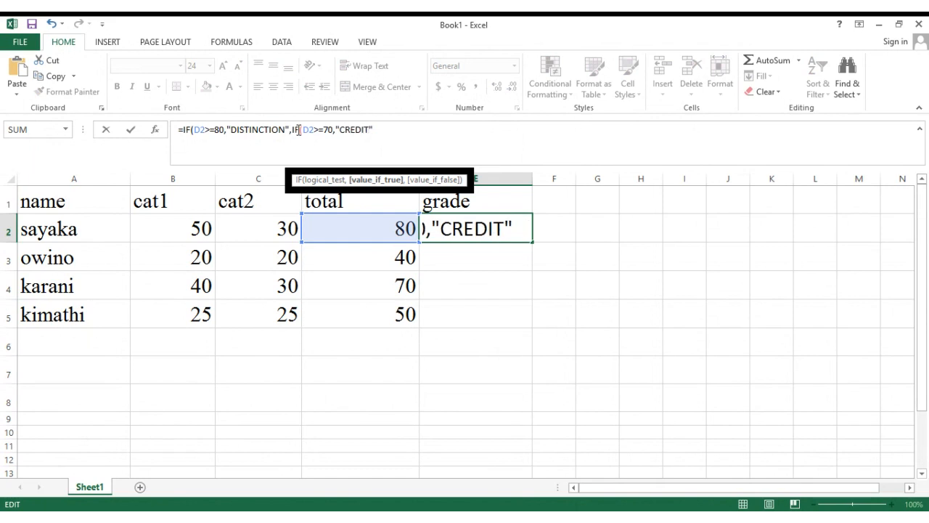
key("Right")
- Add a third nested IF to the E2 formula that tests D2>=50 and returns "PASS"
type(",")
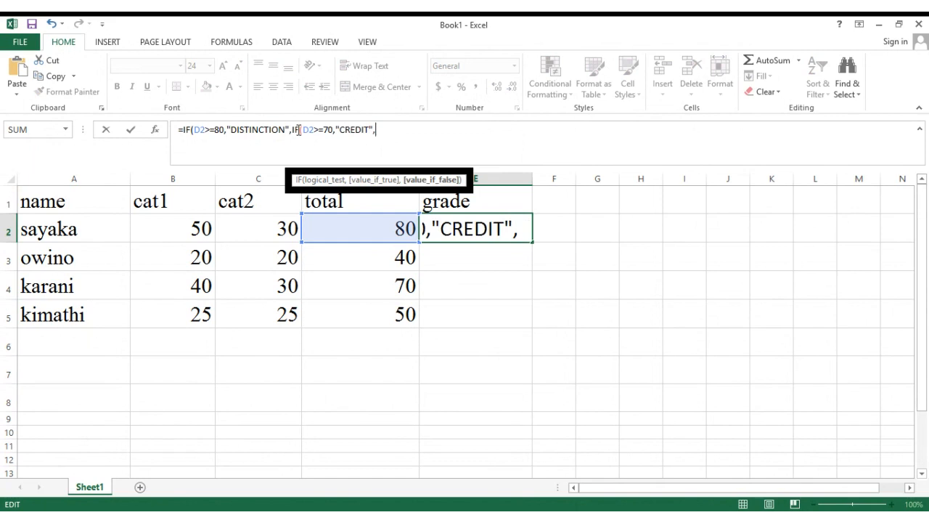
type("IF")
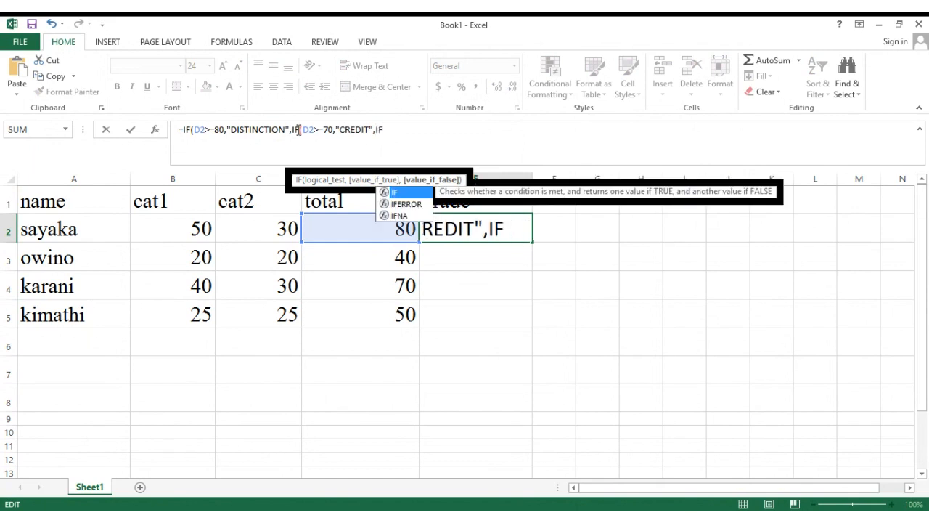
type("(")
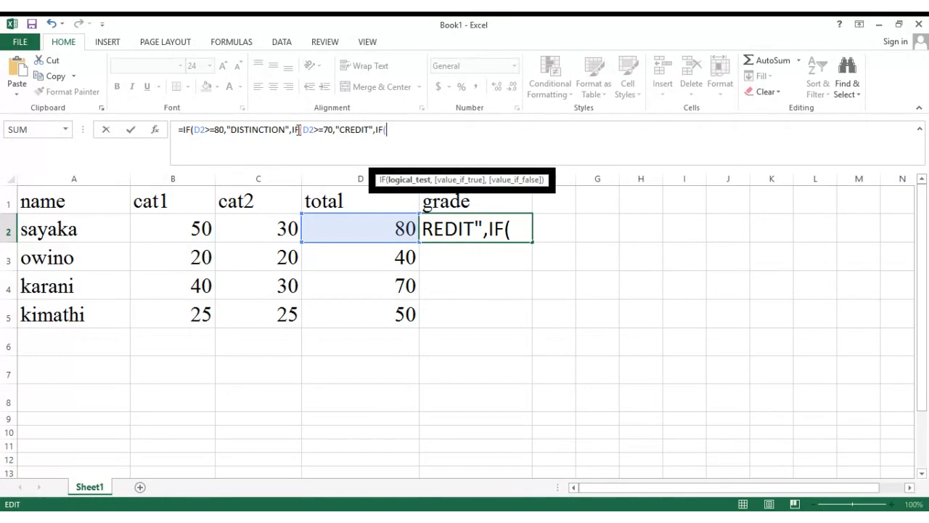
type("D2")
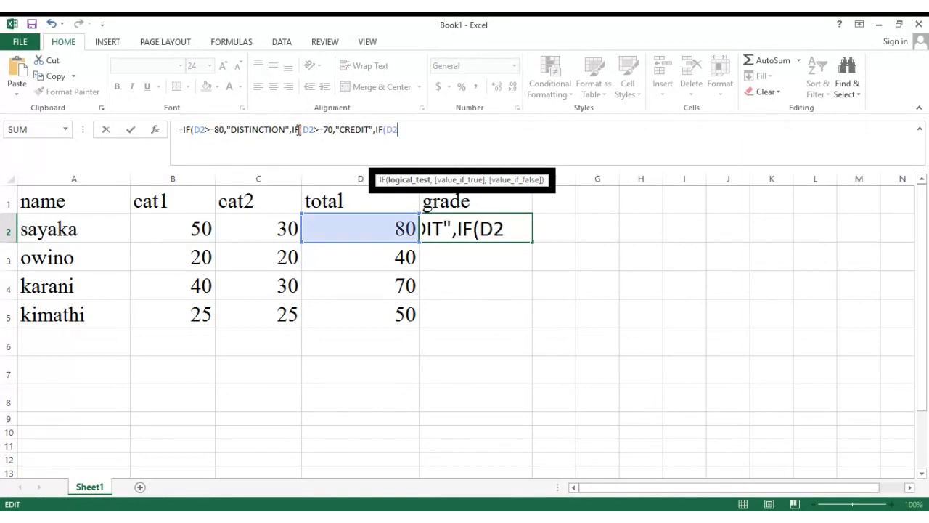
type(">=50,")
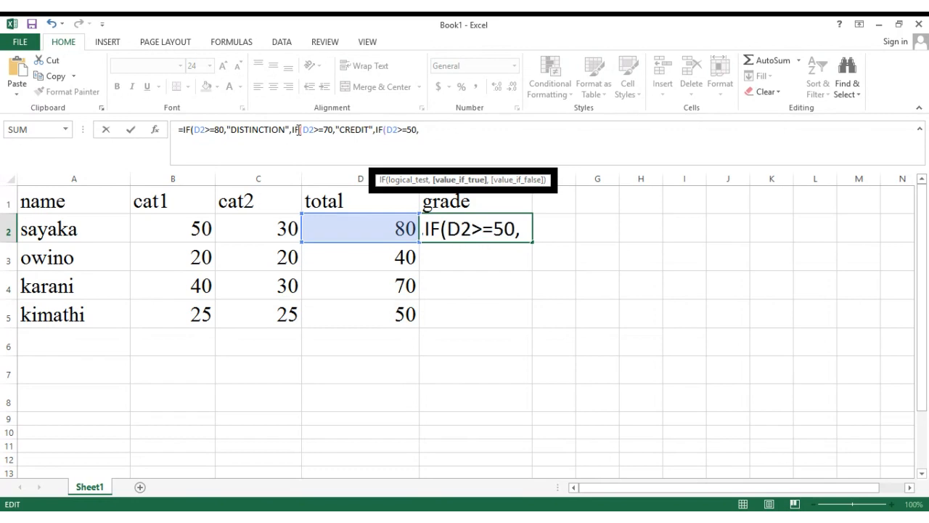
type("\"\"")
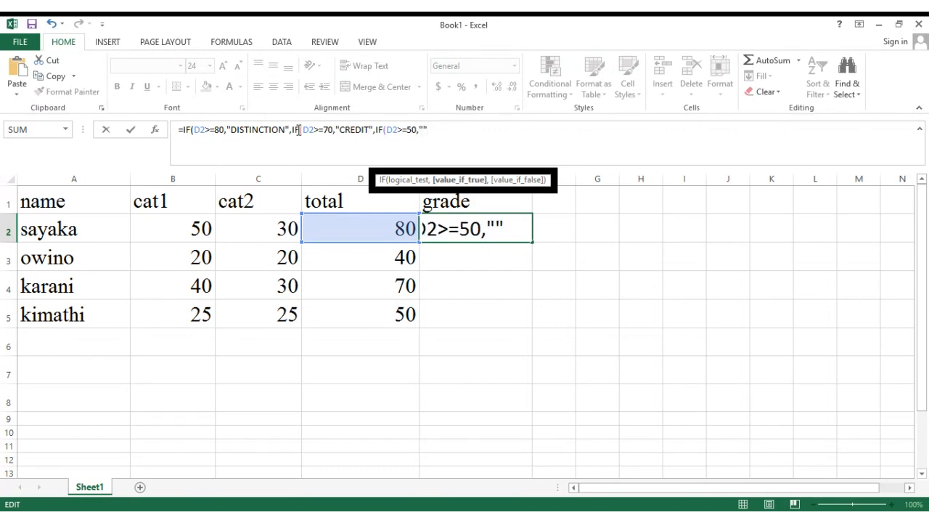
type("PASS")
key("Right")
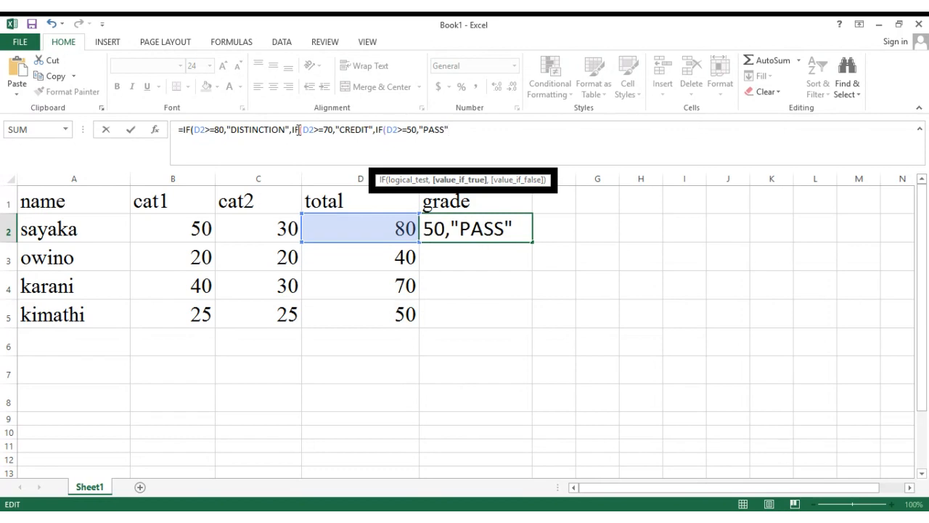
- Add "FAIL" as the final value if false and end the nested formula with three closing brackets
type(",")
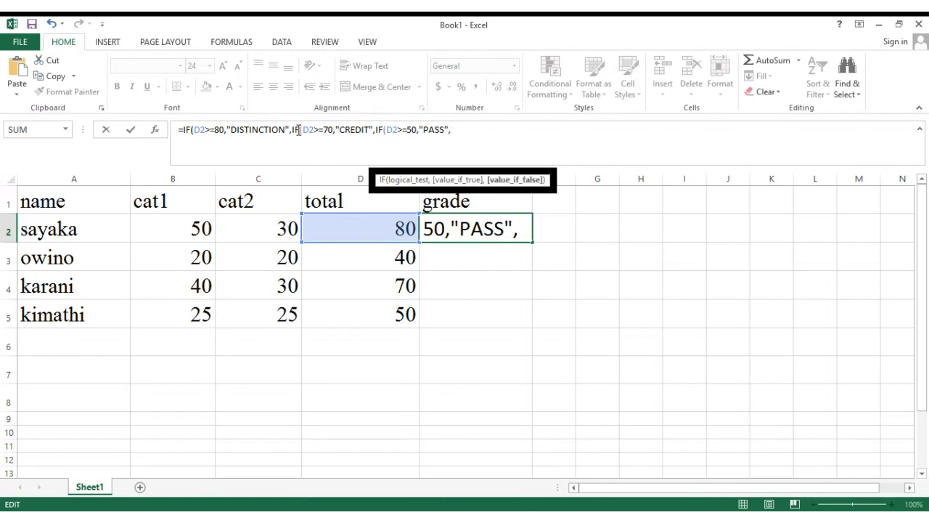
type("\"PASS\",\"")
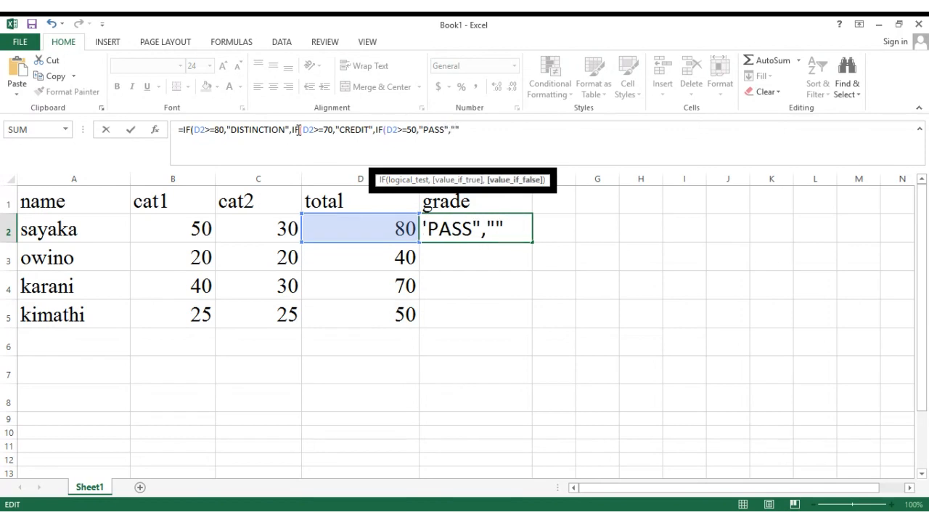
type("FAIL")
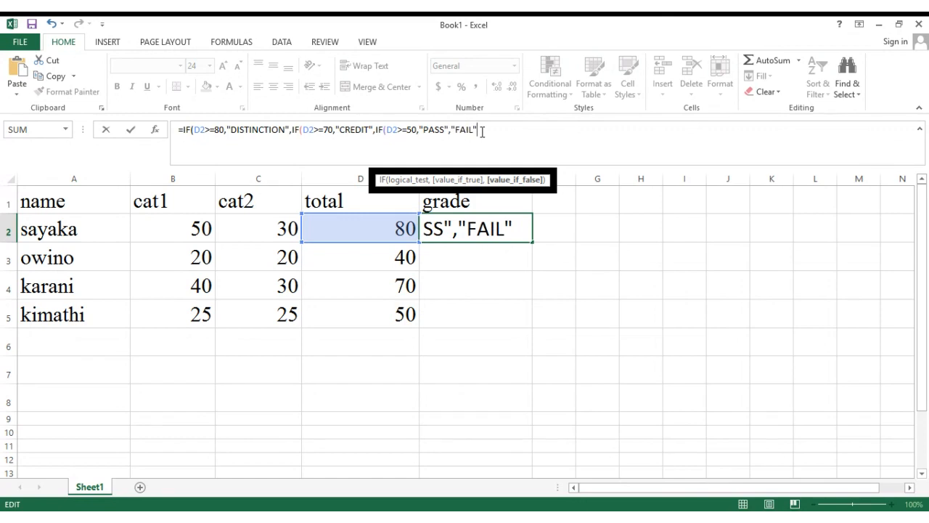
type(")))")
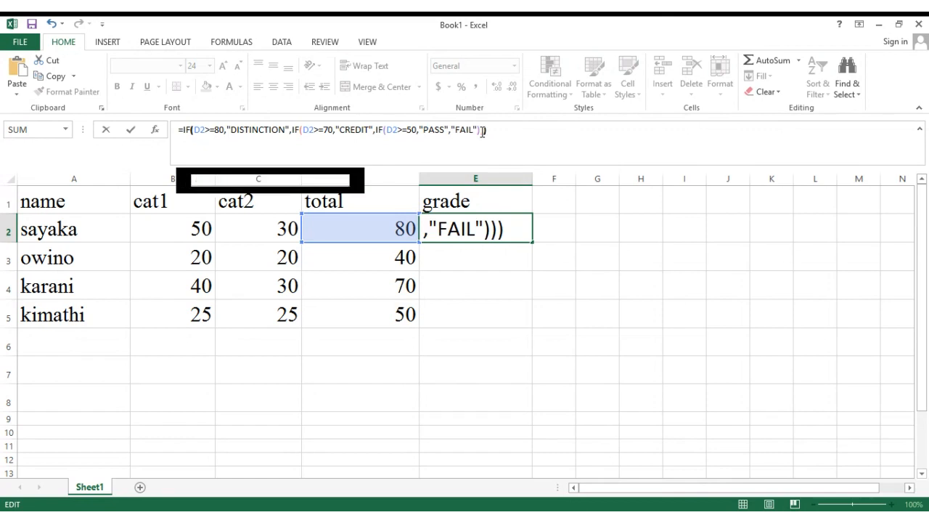
- Confirm the nested IF formula in E2, copy it down to E5 and widen column E to fit the grades
key("Return")
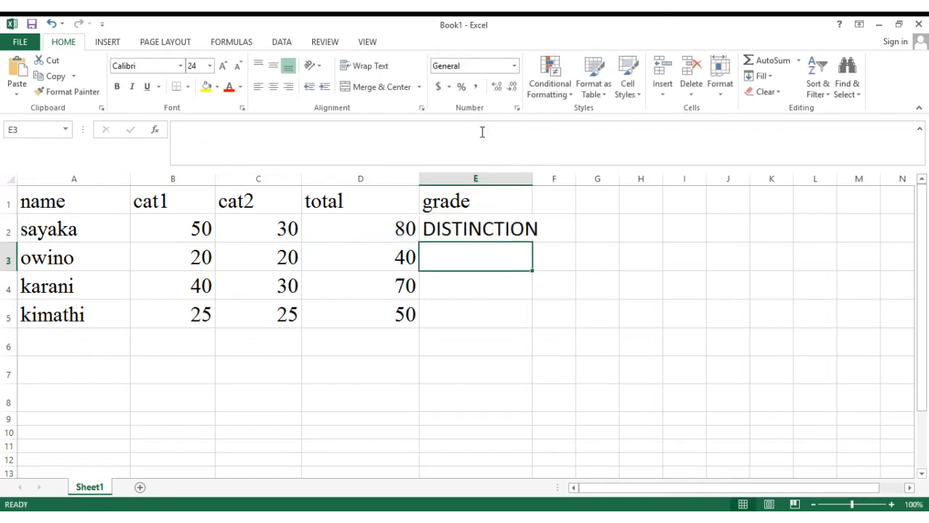
left_click(494, 237)
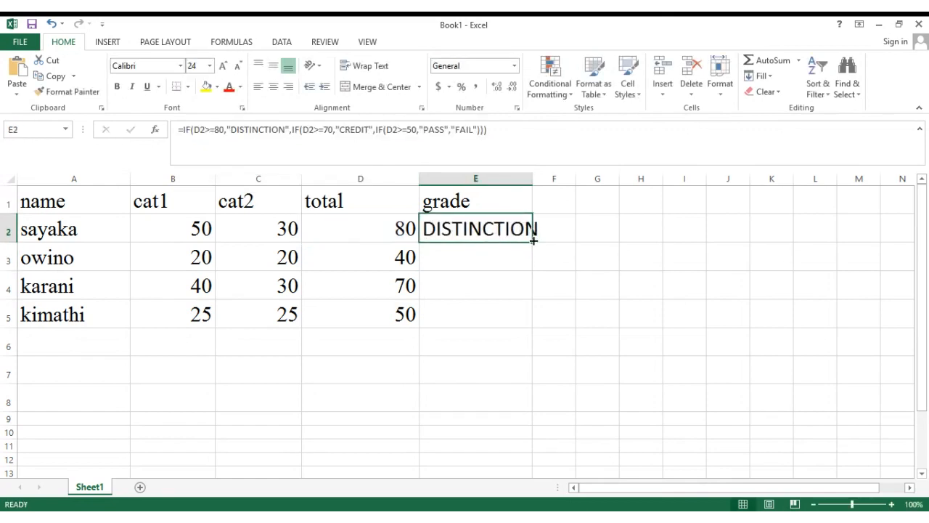
left_click_drag(533, 241, 535, 328)
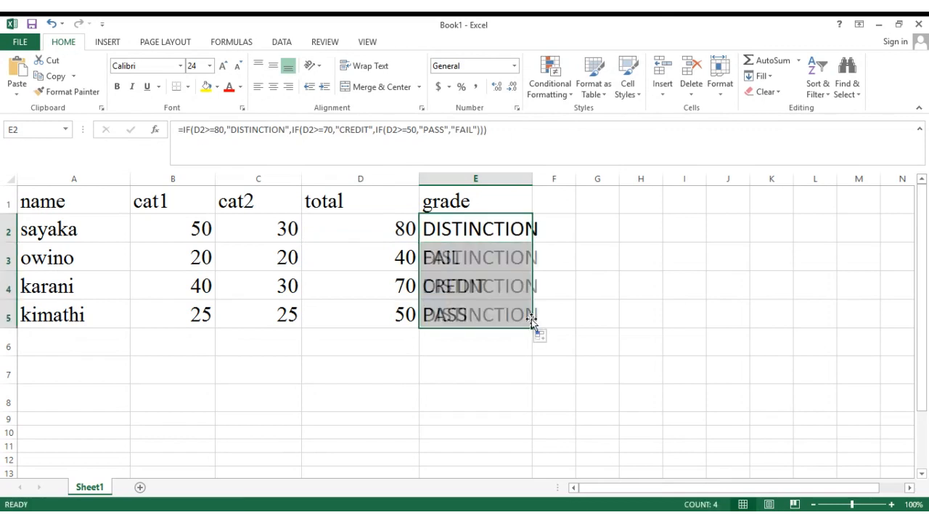
left_click(556, 258)
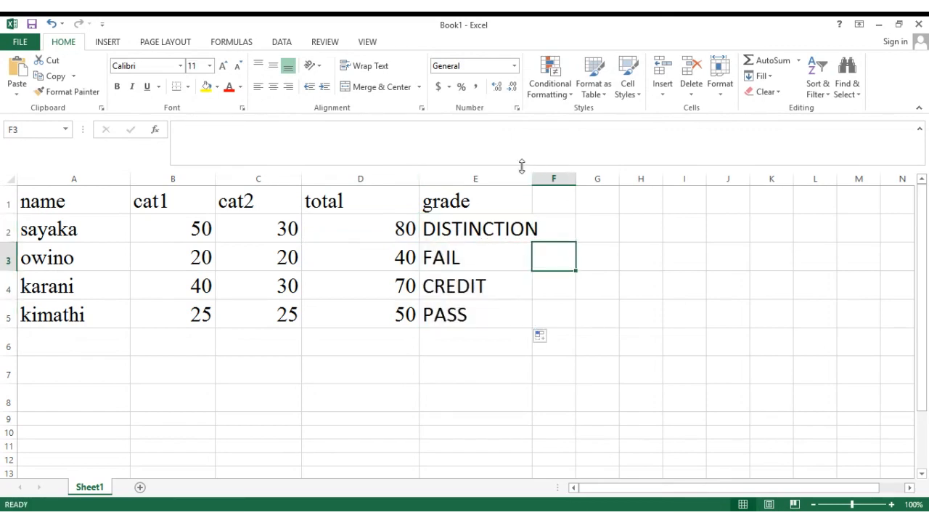
left_click_drag(533, 178, 548, 177)
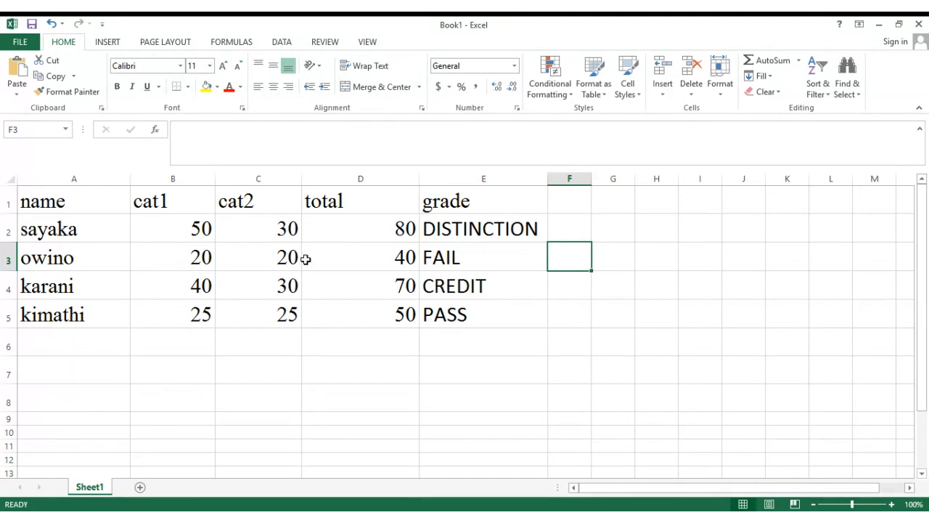
- Replace the cat1 heading in B1 with SALARY and widen column B to fit it
left_click(151, 201)
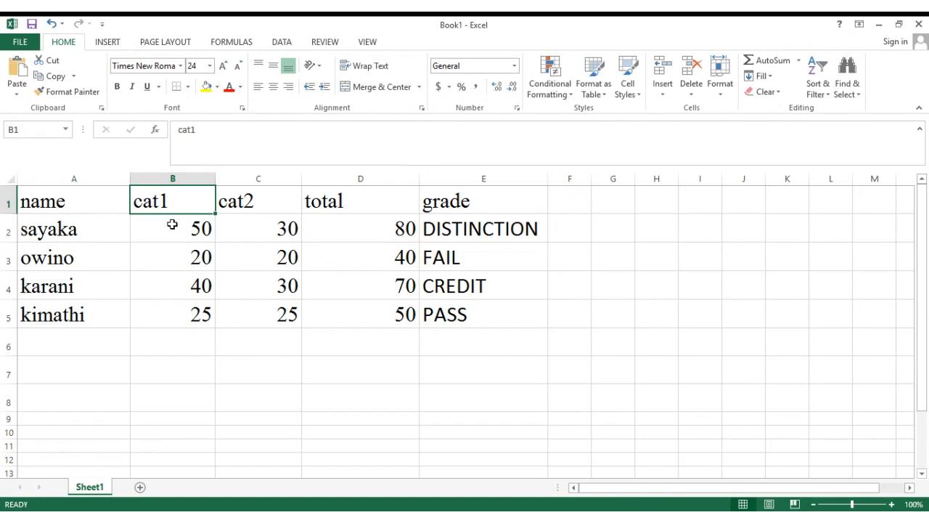
type("JO")
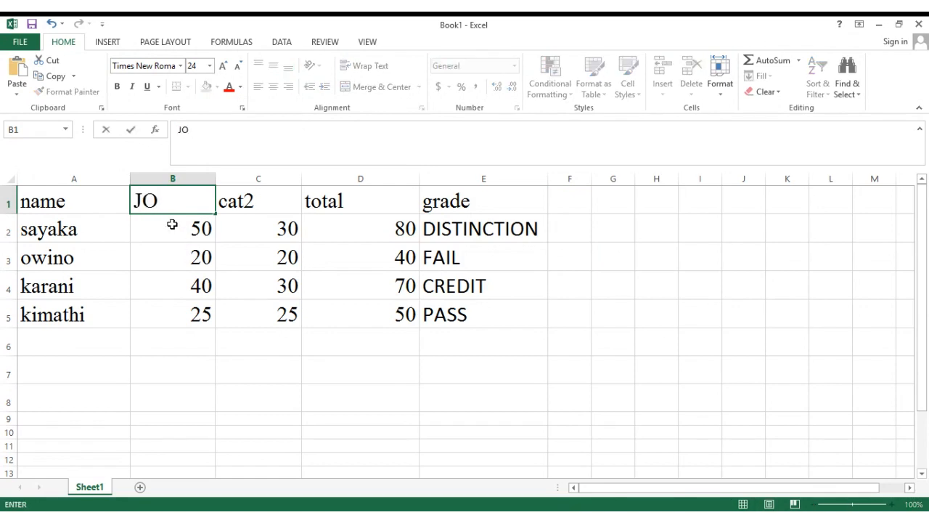
type("B G")
key("BackSpace")
key("BackSpace")
key("BackSpace")
key("BackSpace")
key("BackSpace")
type("SALA")
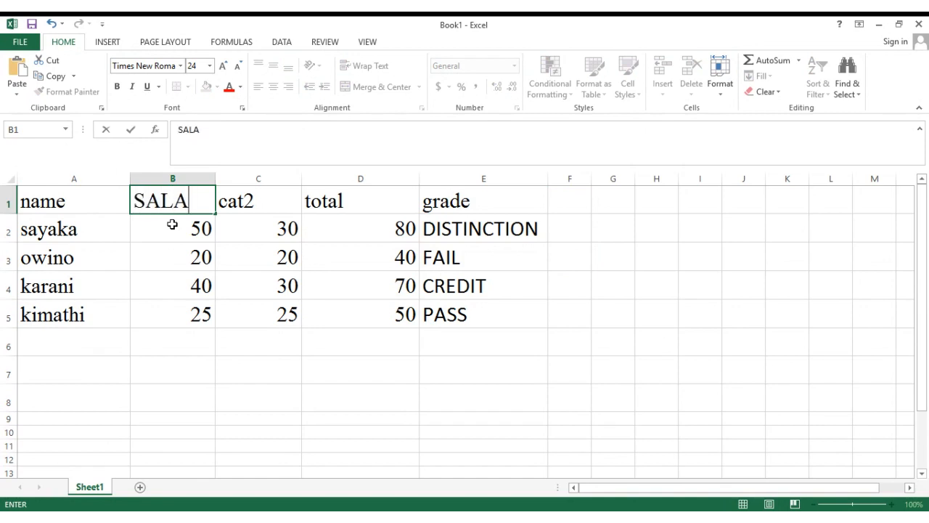
type("RY")
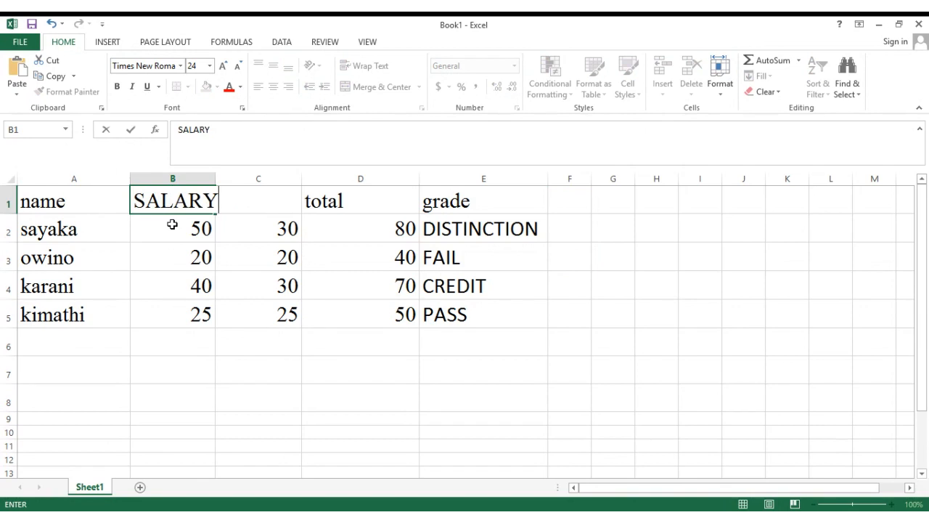
left_click(213, 176)
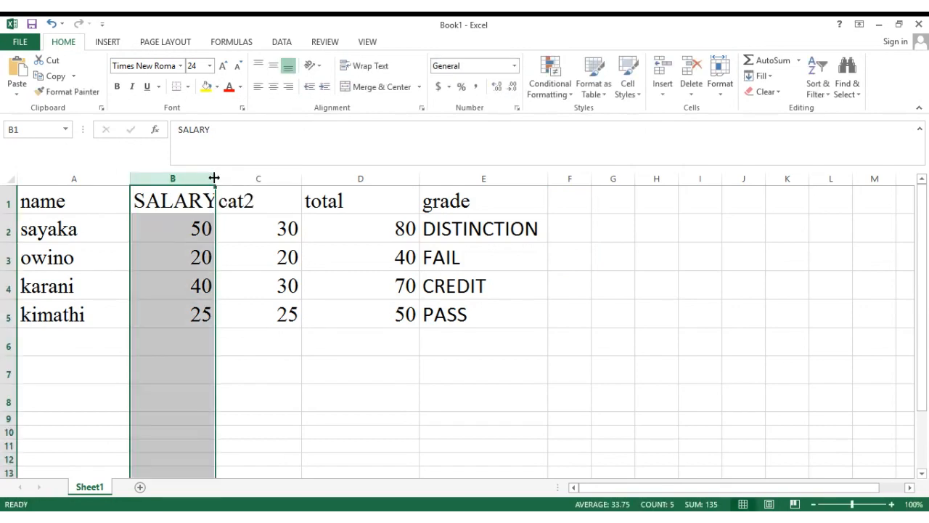
left_click_drag(214, 177, 244, 177)
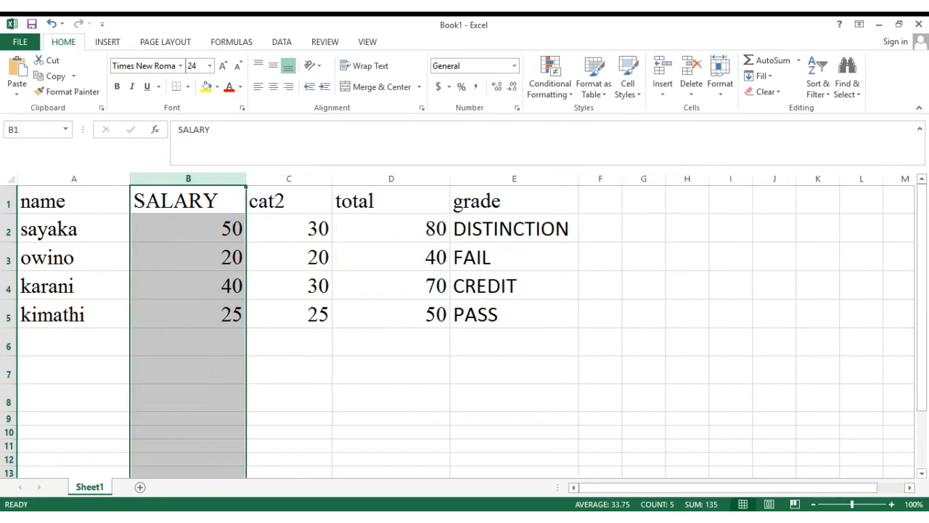
- Clear the cat2, total and grade data from C1:E5
key("alt+Tab")
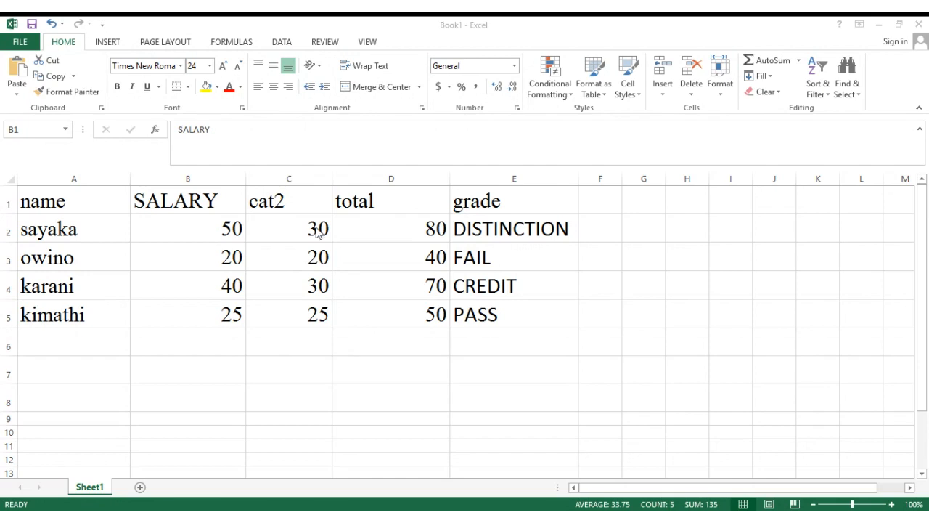
left_click(293, 202)
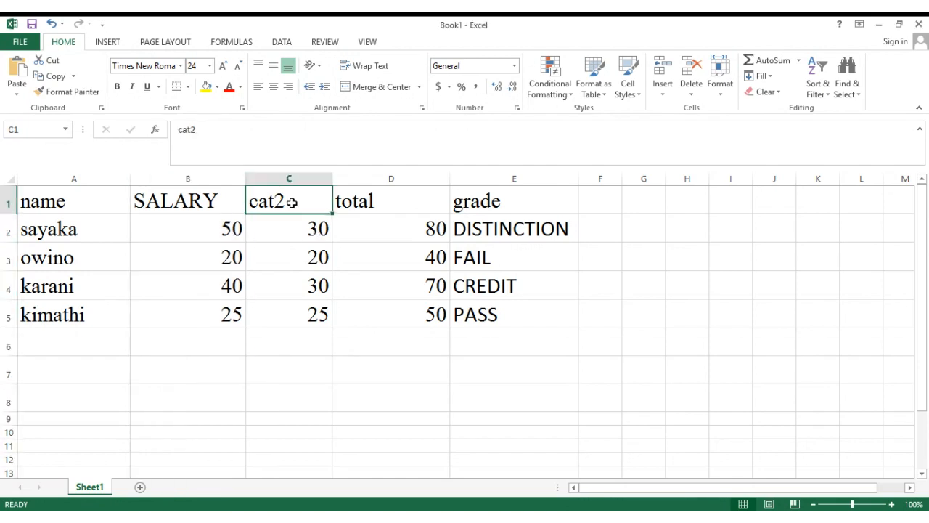
left_click_drag(308, 214, 514, 315)
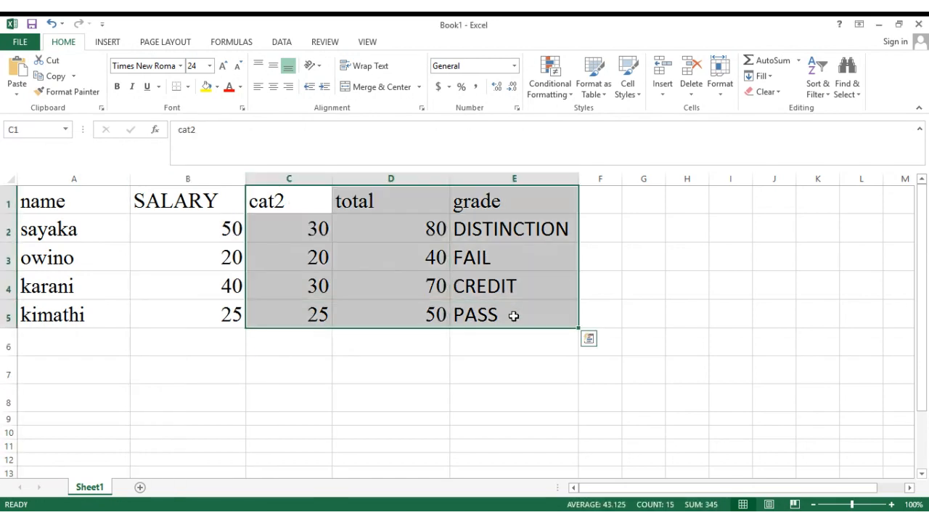
key("Delete")
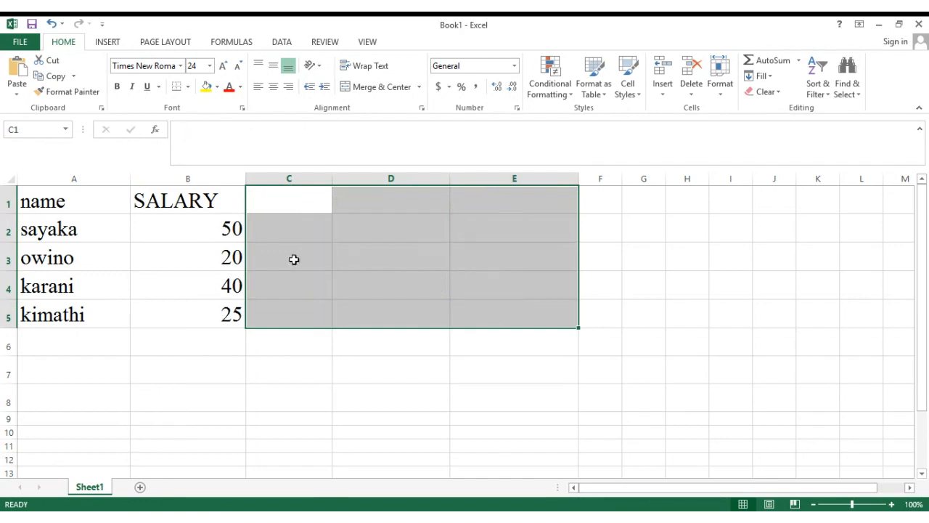
- Replace the marks in B2 to B5 with the salaries 20000, 50000, 100000 and 10000
left_click(183, 224)
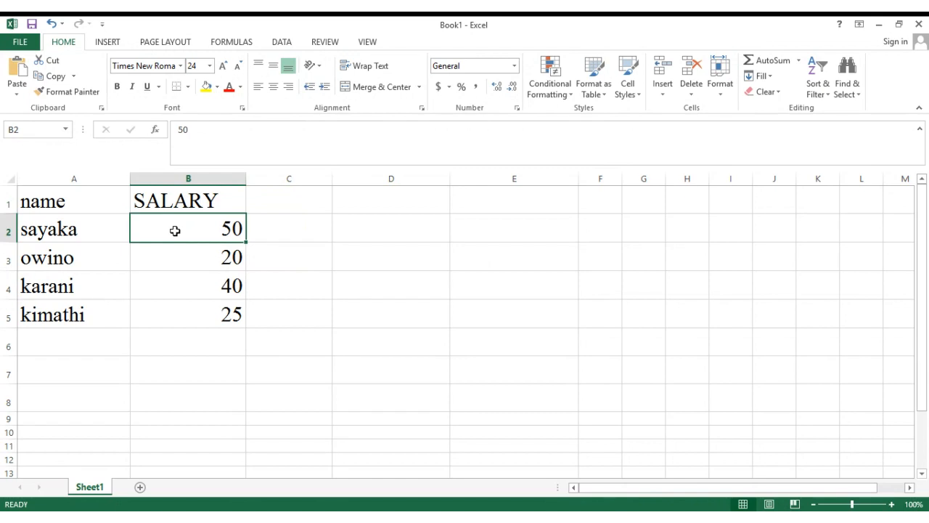
type("2")
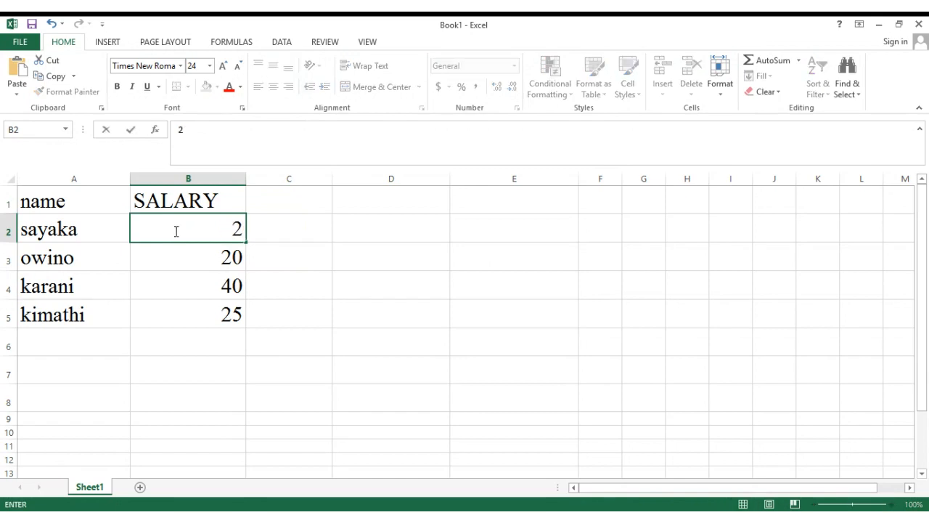
type("000")
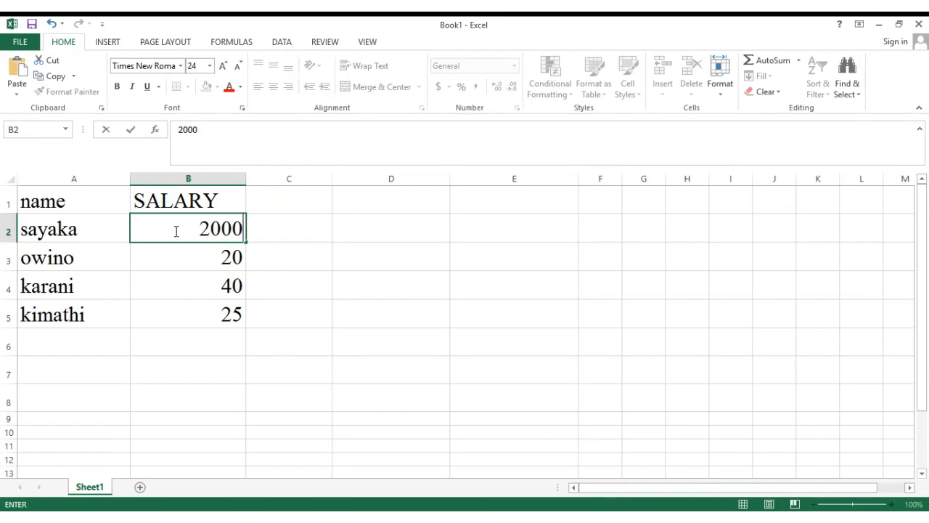
type("0")
key("Return")
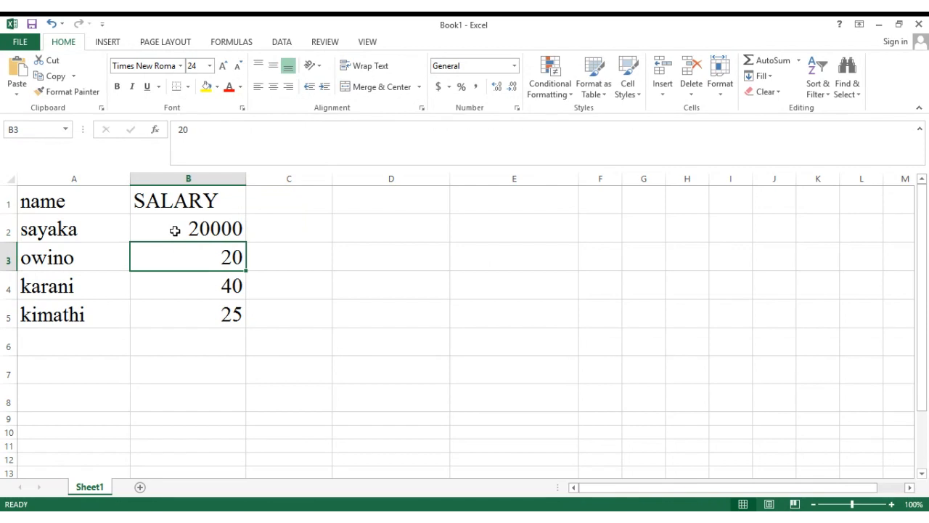
type("5")
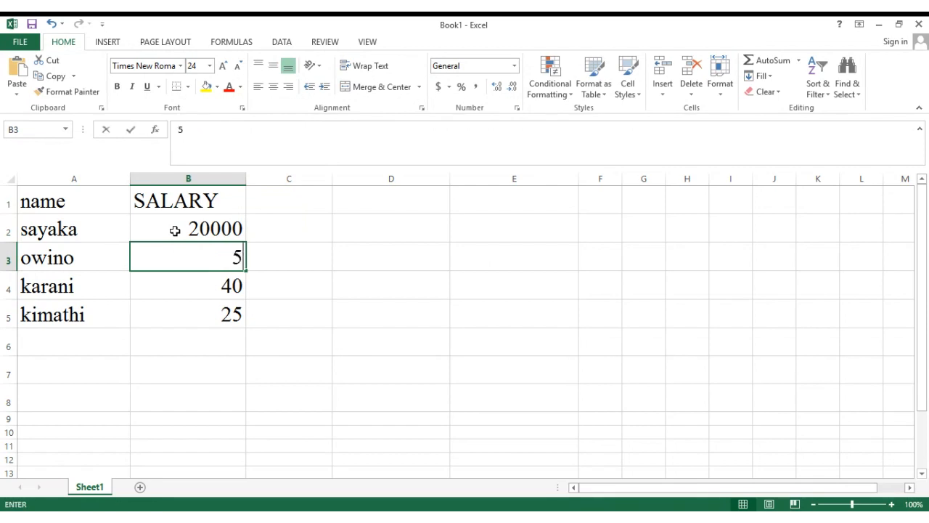
type("0000")
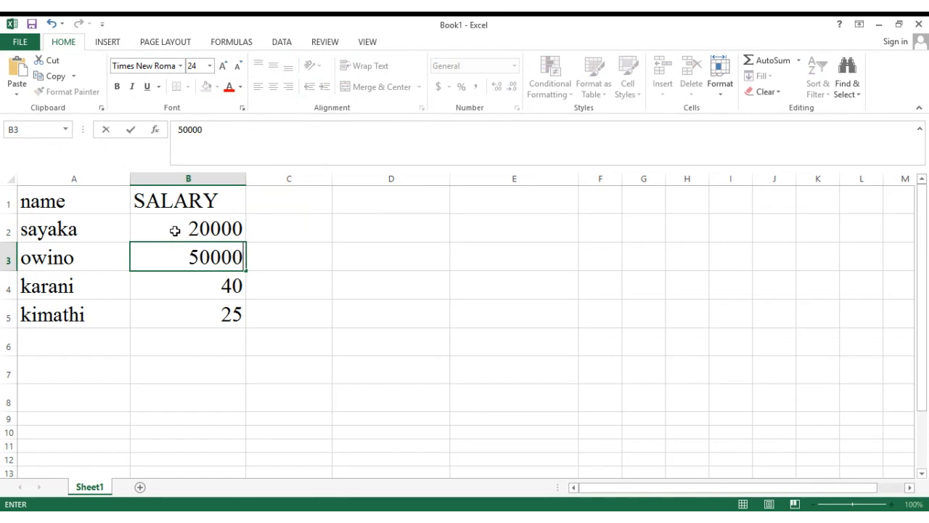
key("Return")
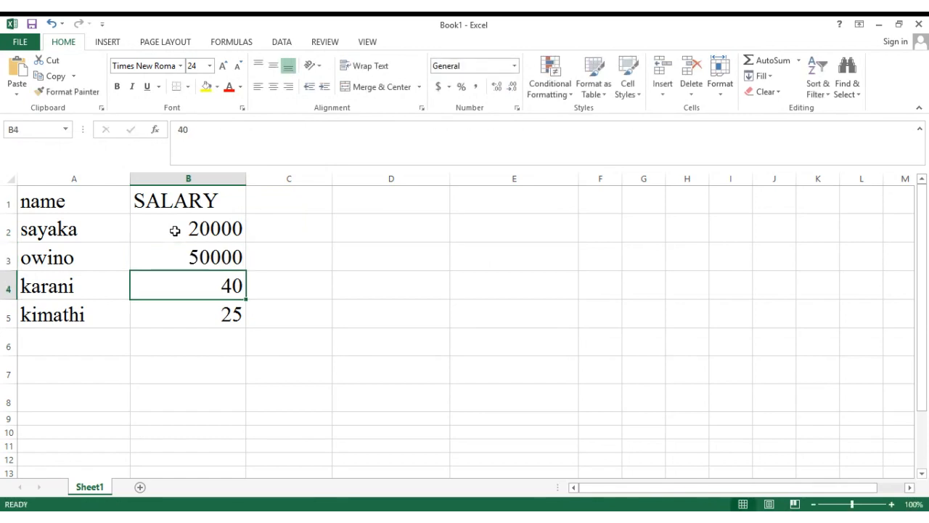
type("100000")
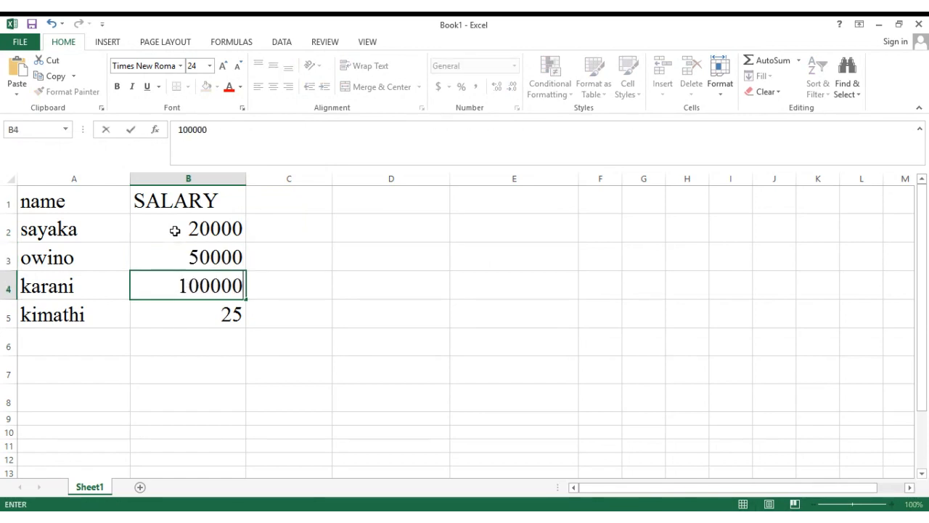
key("Return")
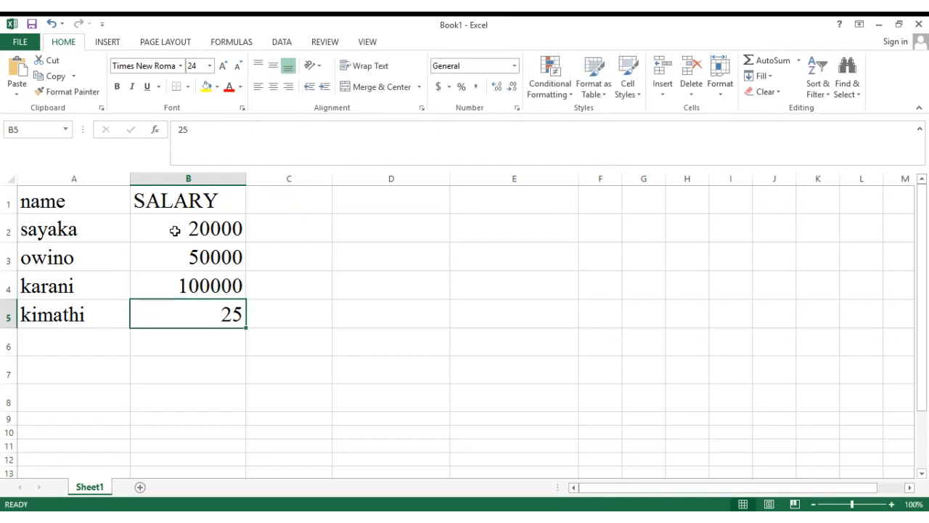
type("10000")
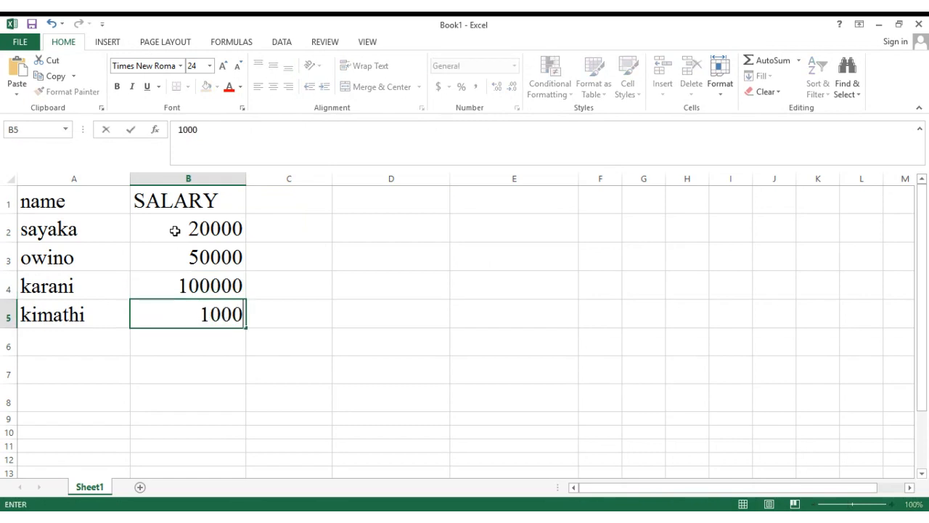
- Enter the heading JOB GROUP in C1 and widen column C to fit it
left_click(274, 193)
type("J")
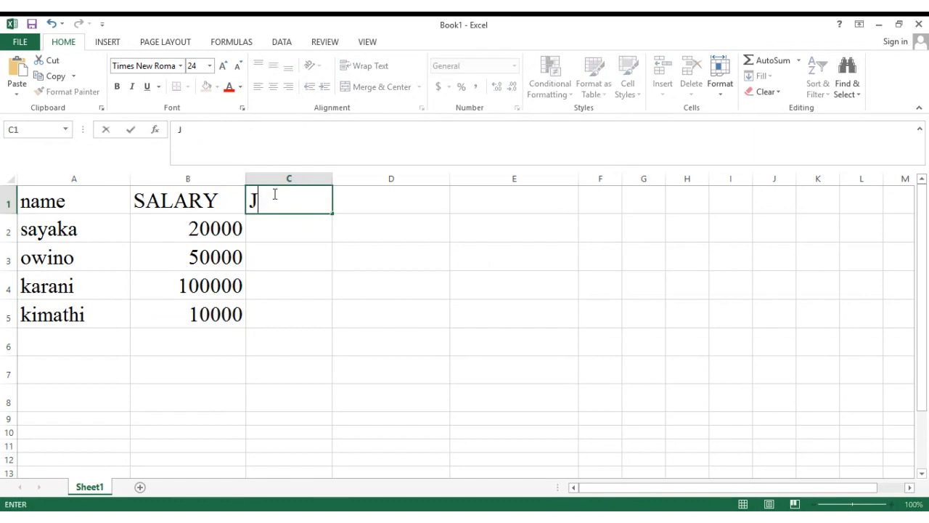
type("OB GROUP")
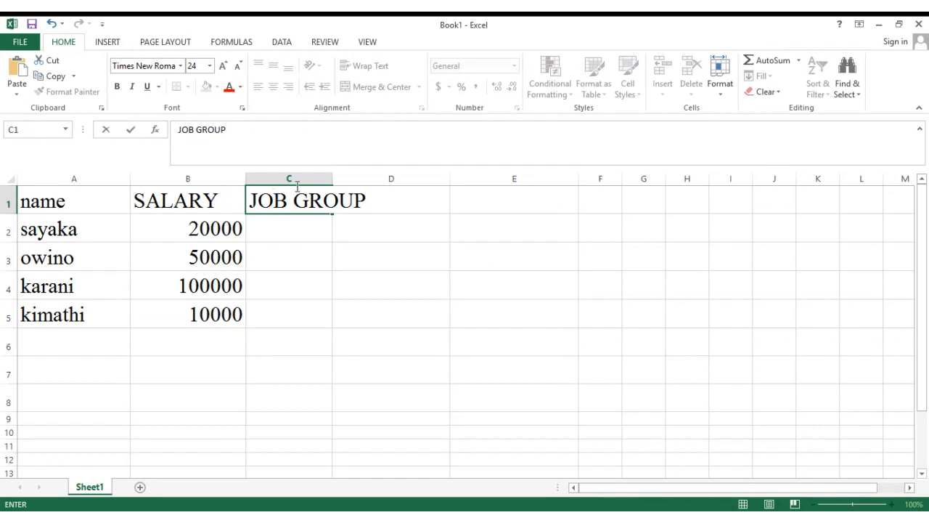
left_click(326, 181)
left_click_drag(331, 183, 377, 183)
left_click(329, 221)
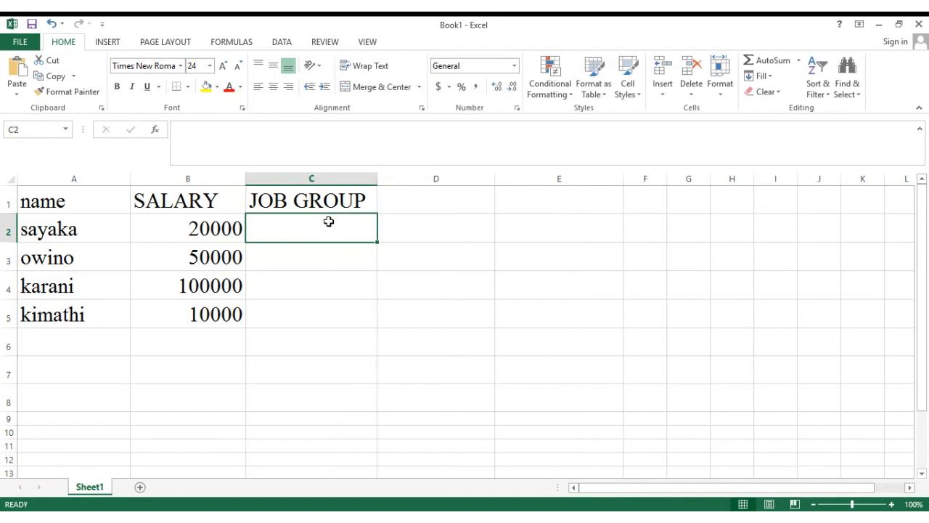
- Start a criteria table with the heading CRITERIA in B7 and the condition >100000 in B8
left_click(190, 373)
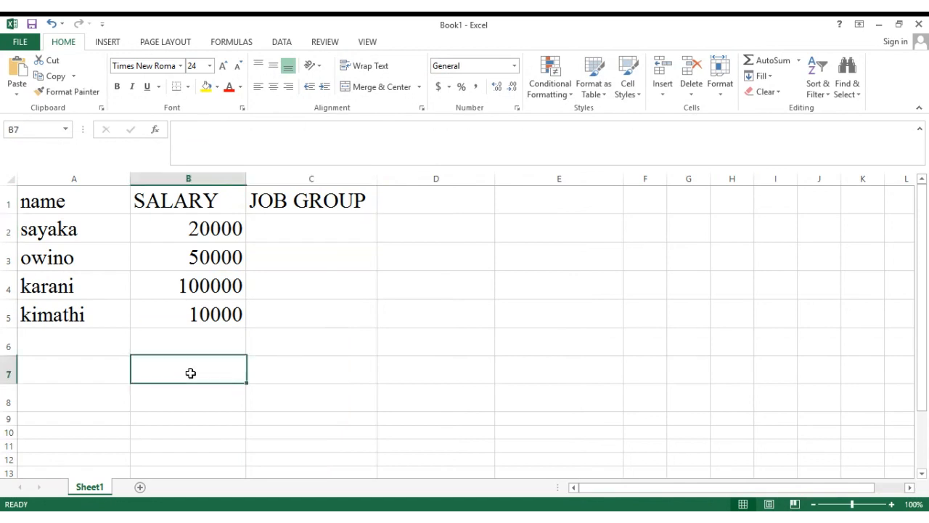
type("C")
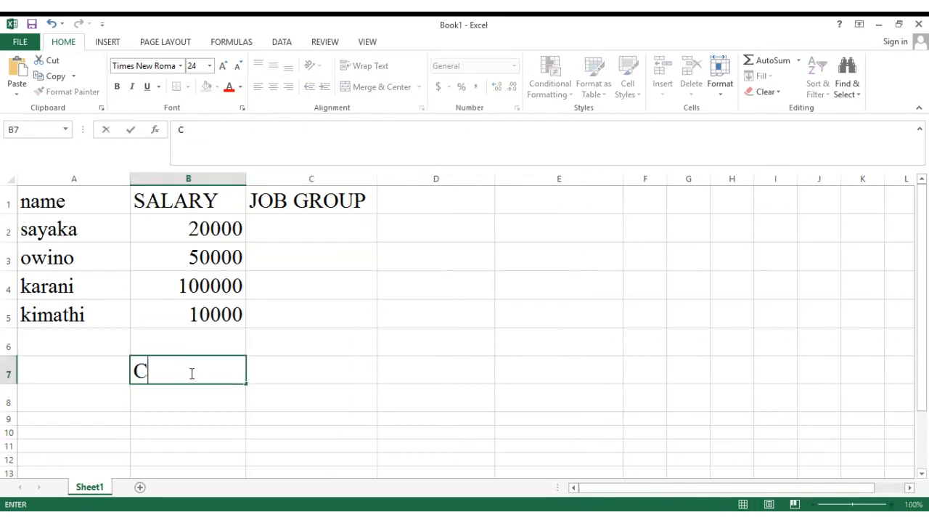
type("RITERIA")
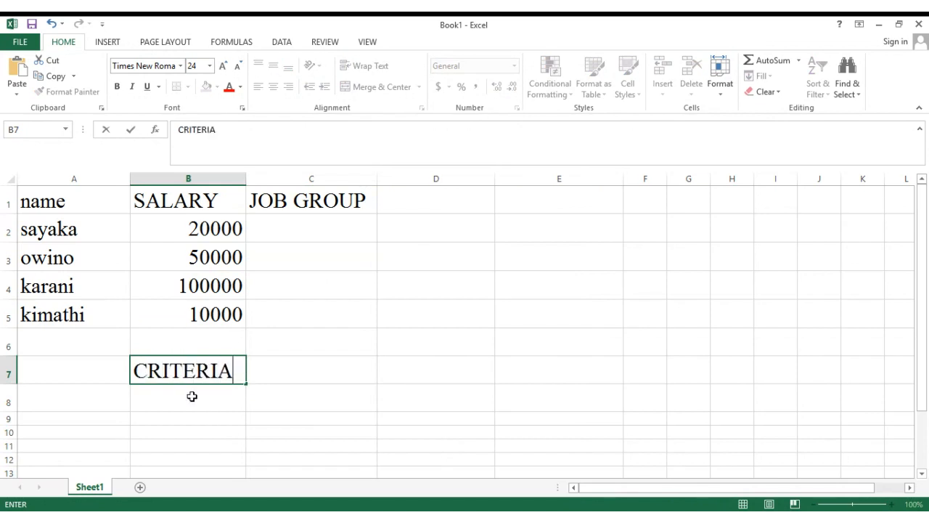
left_click(193, 396)
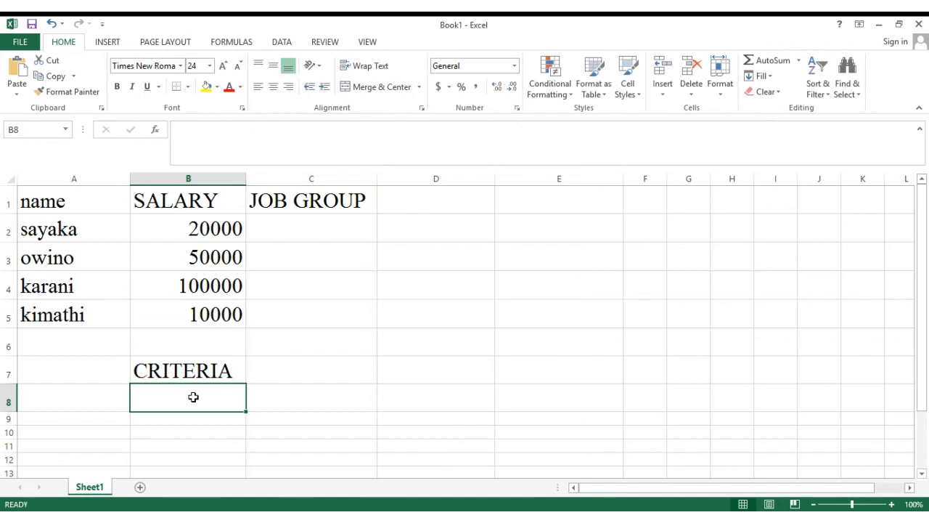
type(">")
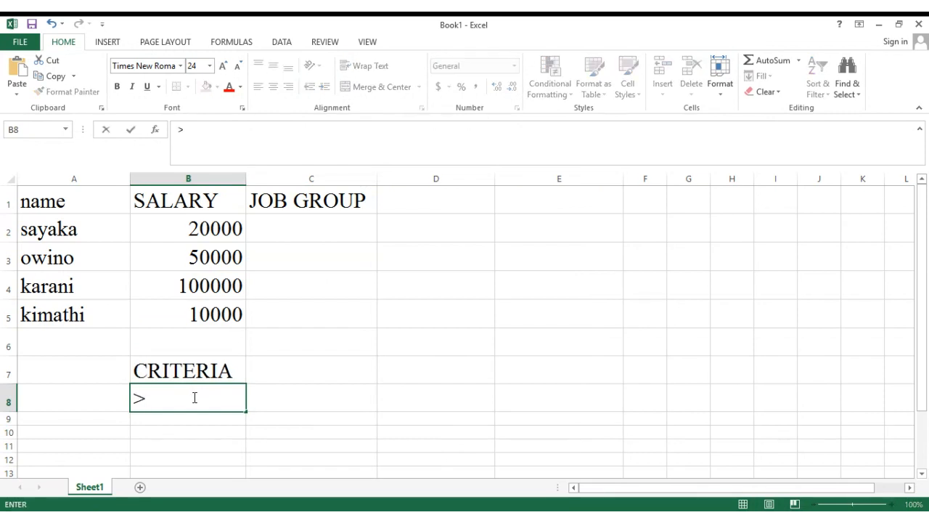
type("100000")
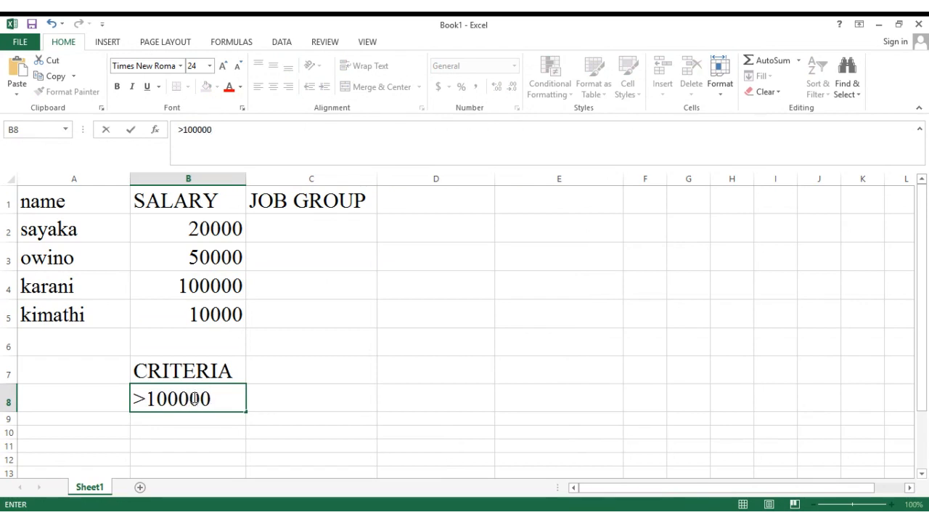
left_click(288, 407)
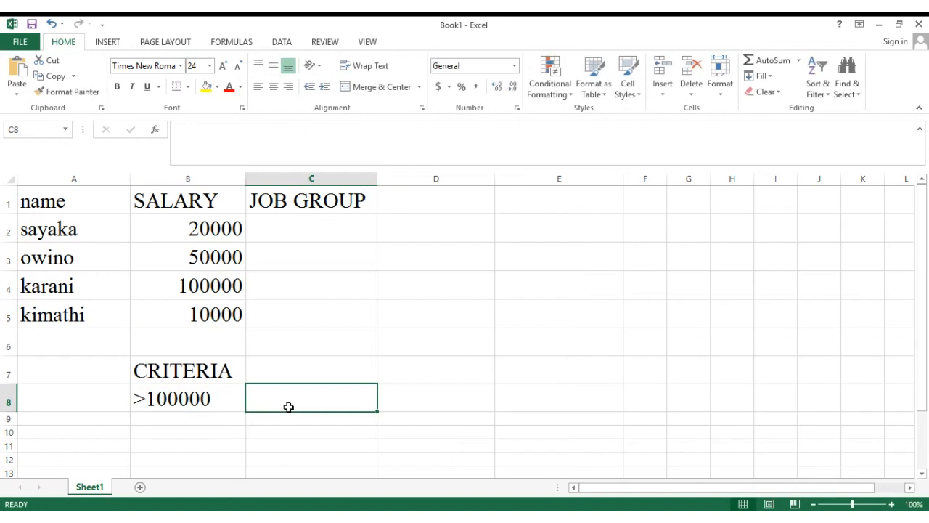
- Enter JOB GROUP A in C8 beside the >100000 criterion and widen column C to fit it
type("JO")
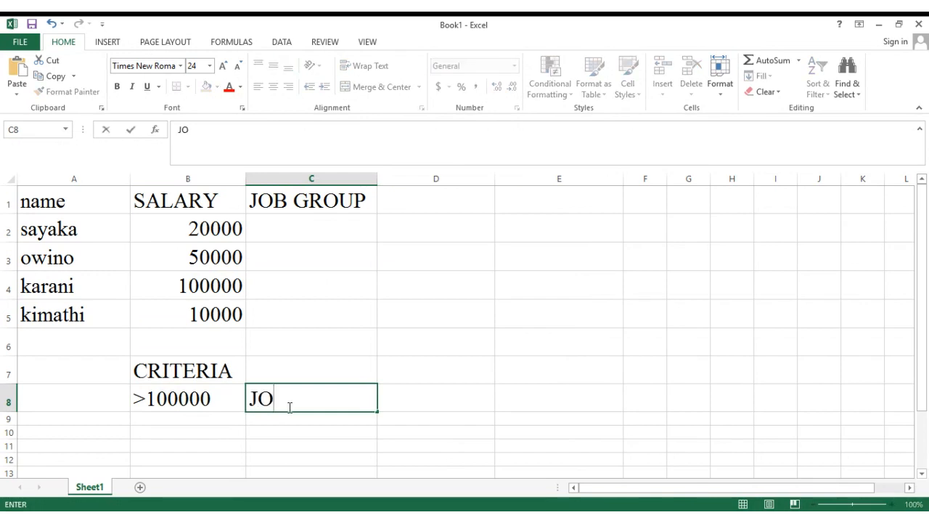
type("B GROUP A")
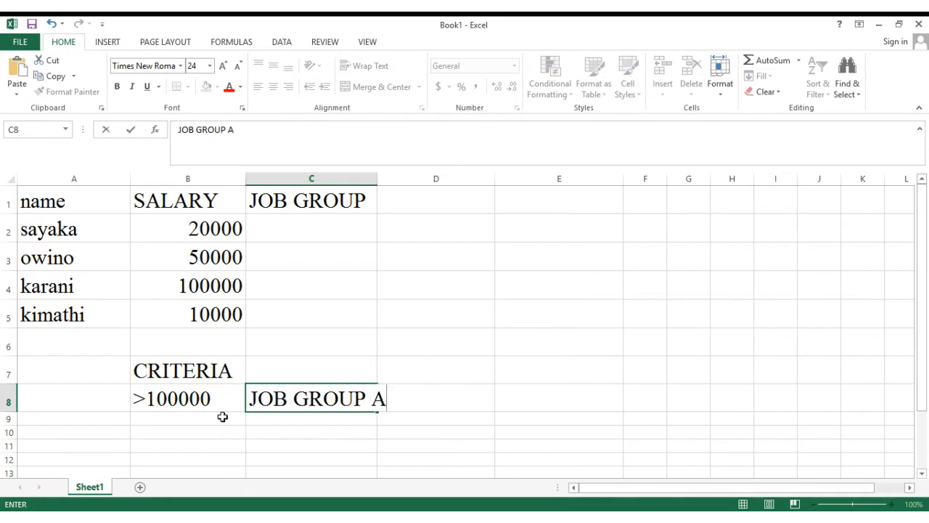
left_click(378, 179)
left_click_drag(377, 180, 390, 181)
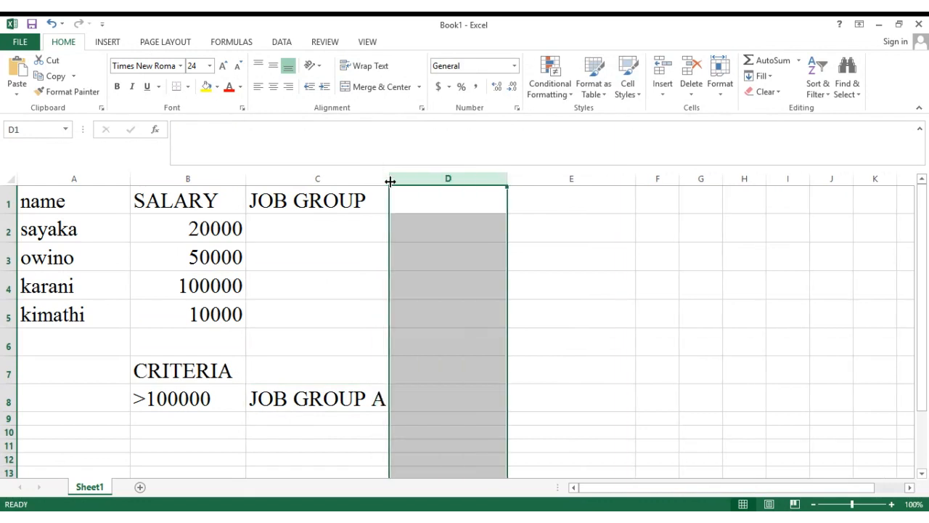
- Add the criterion >50000 in B9 with JOB GROUP B beside it in C9
left_click(172, 413)
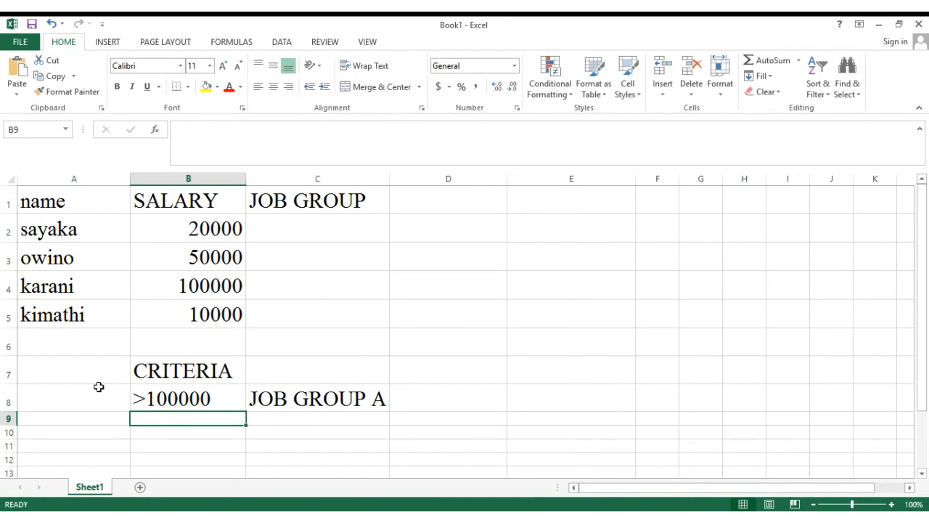
type(">")
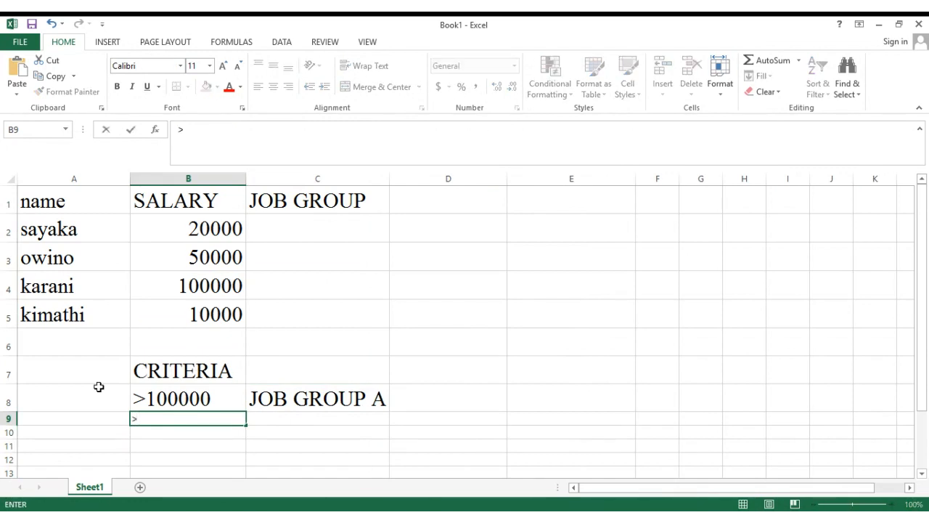
type("50000")
key("Tab")
type("J")
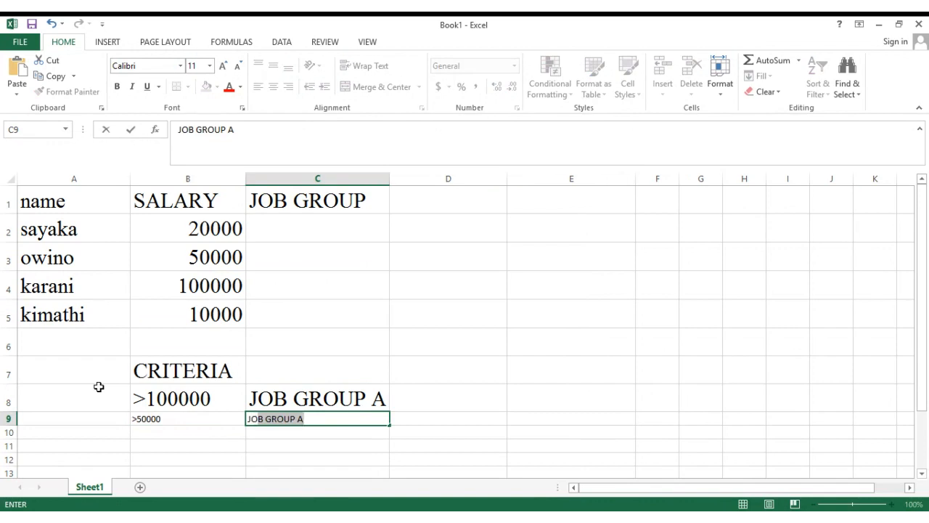
key("Return")
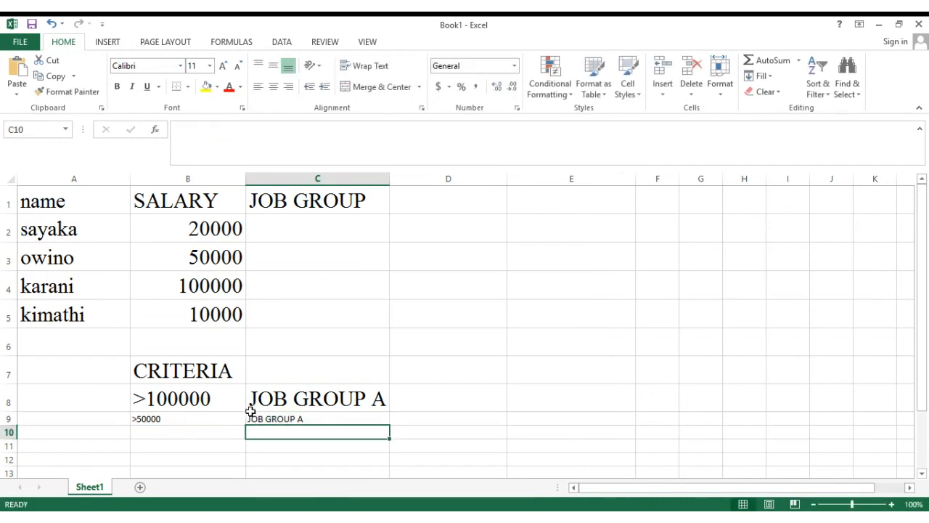
double_click(312, 420)
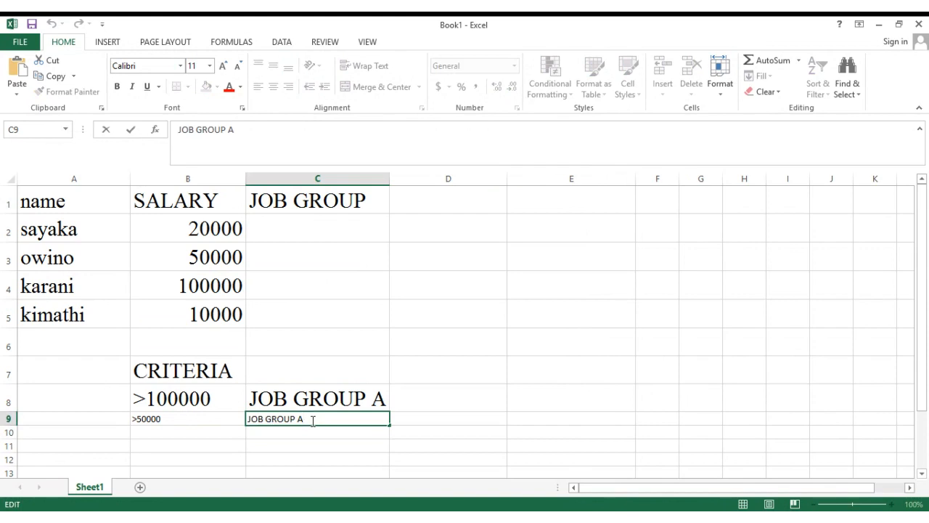
key("BackSpace")
type("B")
- Add the criterion >20000 in B10 with JOB C beside it in C10
left_click(171, 432)
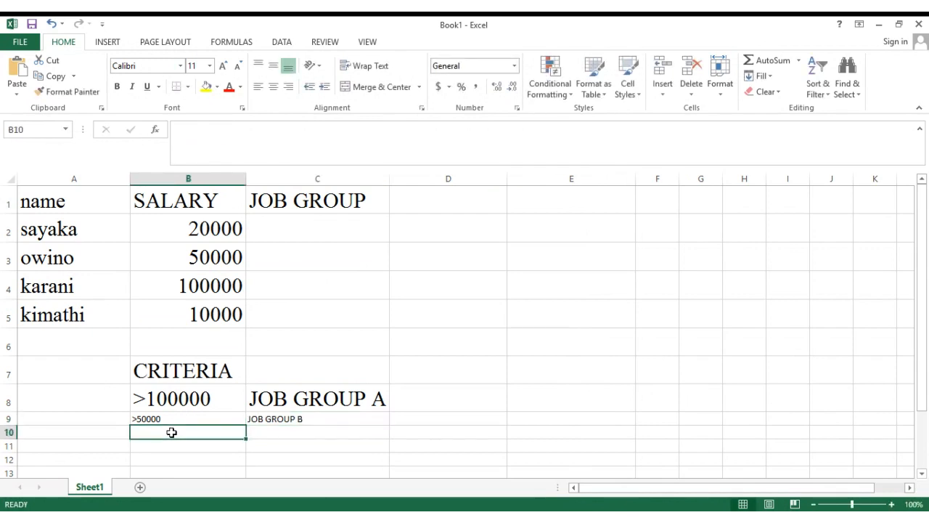
type(">20")
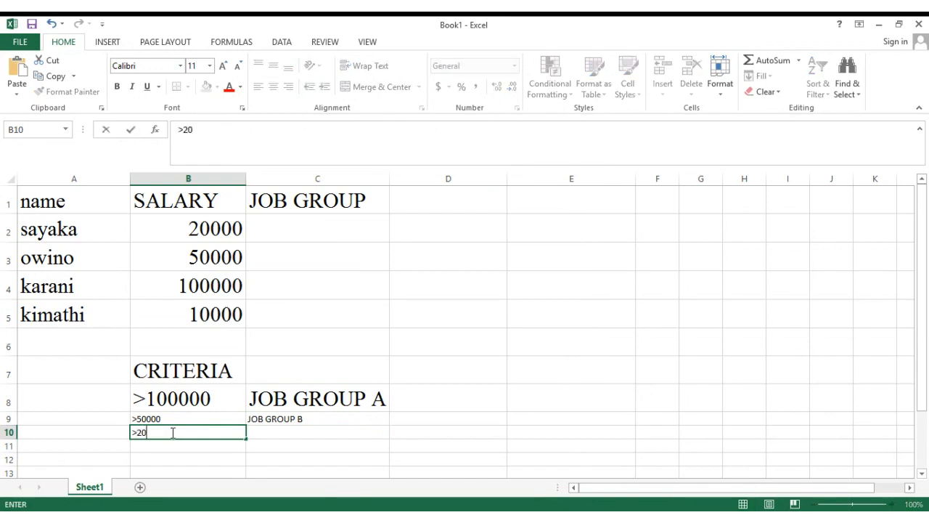
type("000")
left_click(294, 432)
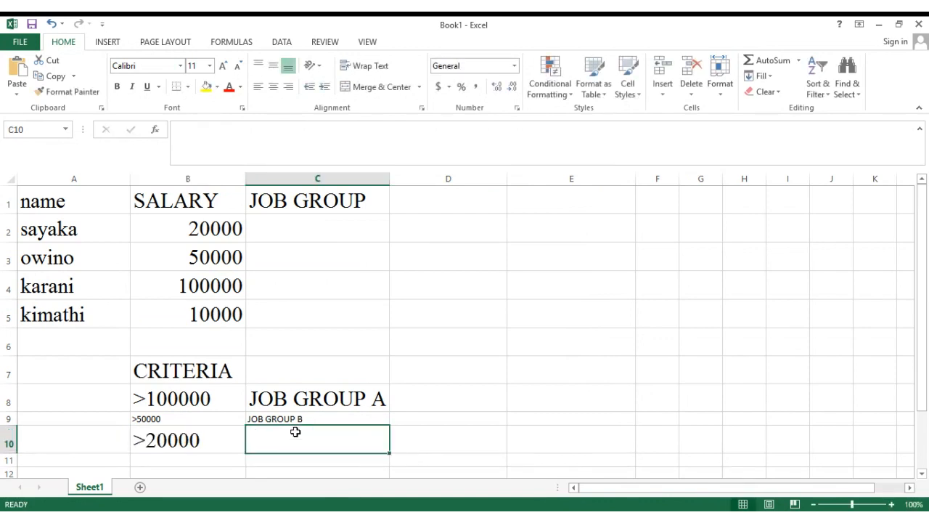
type("J")
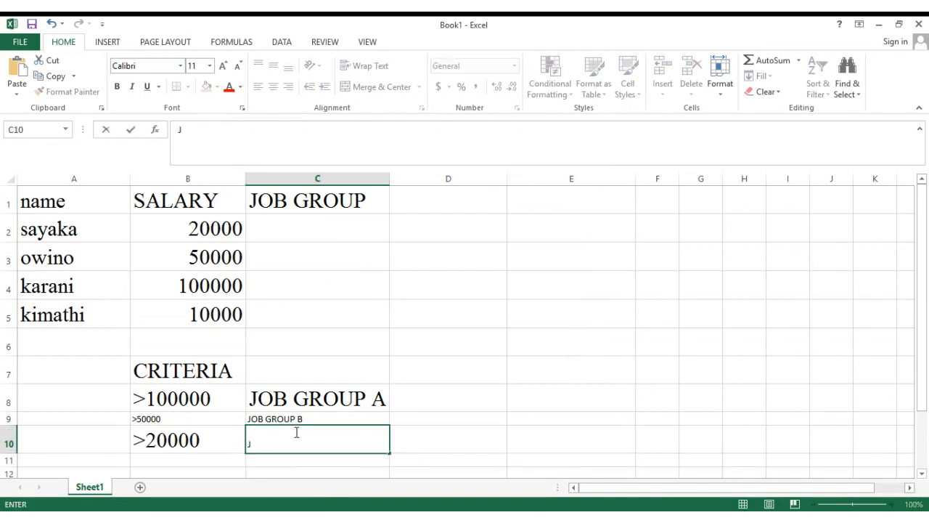
key("Return")
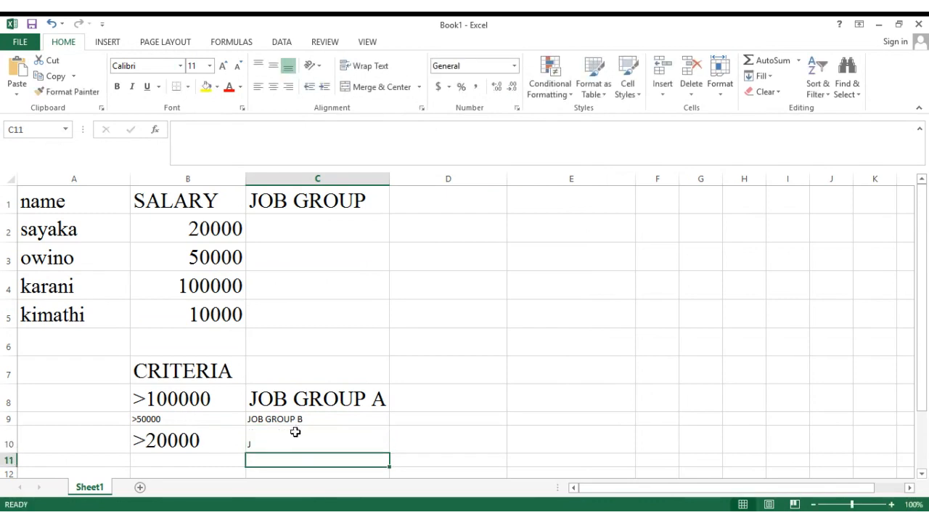
left_click(260, 442)
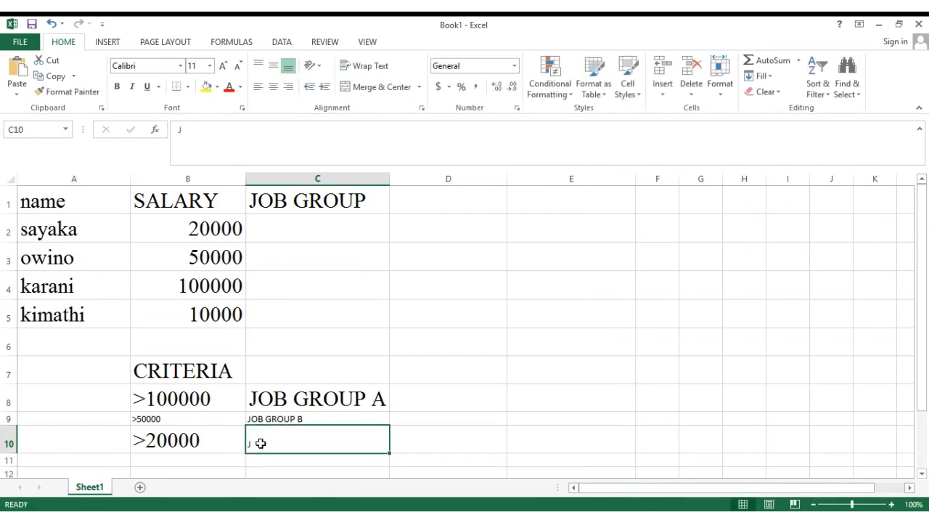
key("BackSpace")
type("JOB")
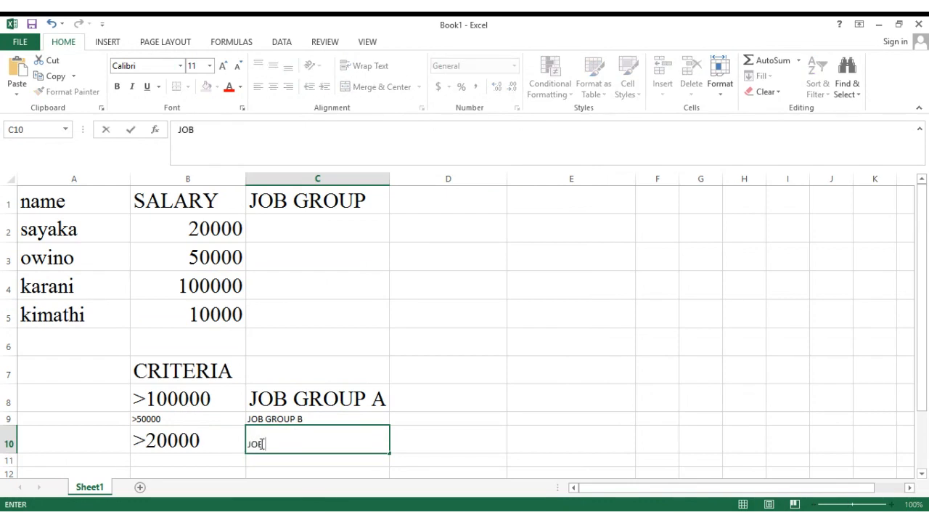
type(" C")
- Enter D in C11 as the last job group, leaving its criterion cell blank
left_click(200, 469)
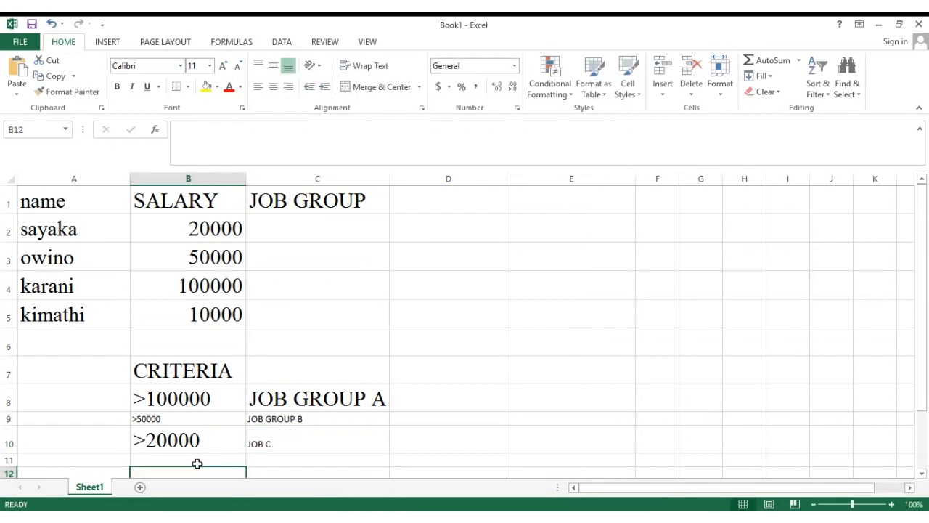
left_click(196, 463)
left_click(261, 458)
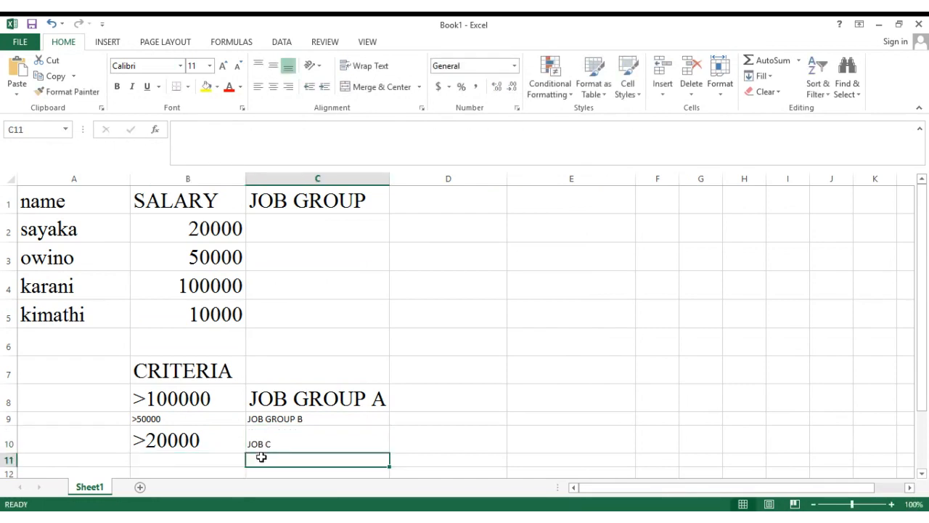
type("D")
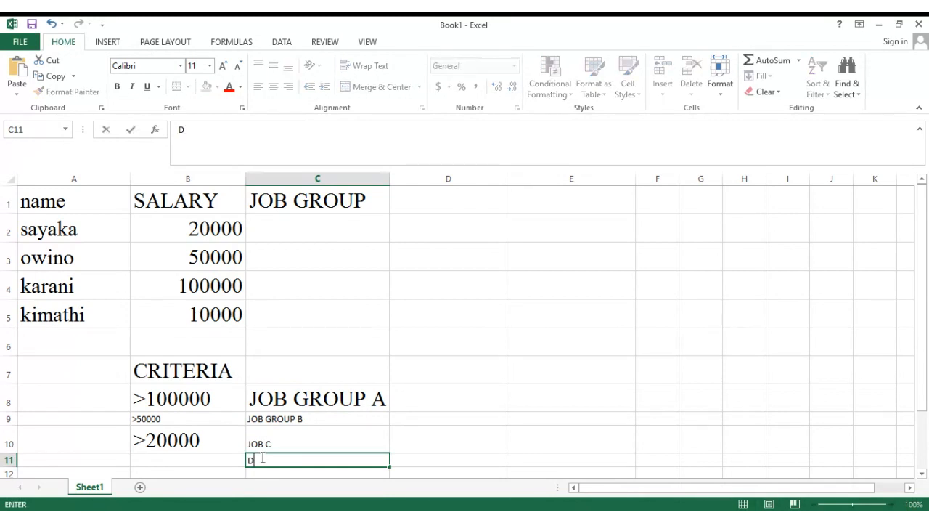
- Set the font size of the criteria and job group entries in B8:C11 to 24
left_click(151, 393)
left_click_drag(151, 393, 301, 473)
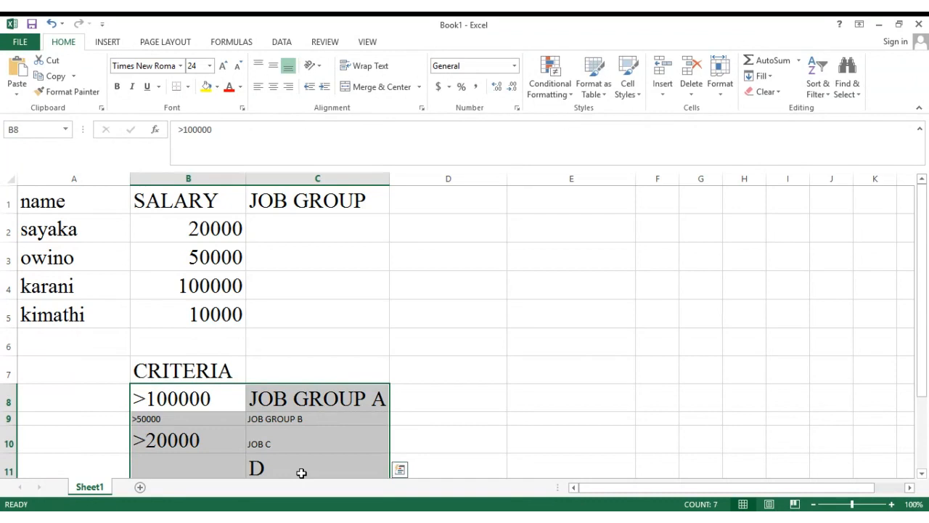
left_click(209, 65)
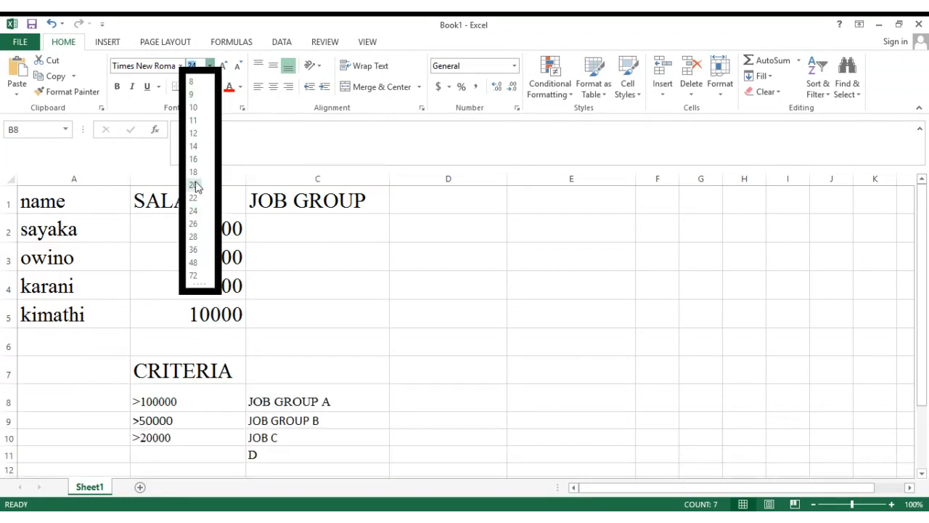
left_click(194, 210)
left_click(311, 278)
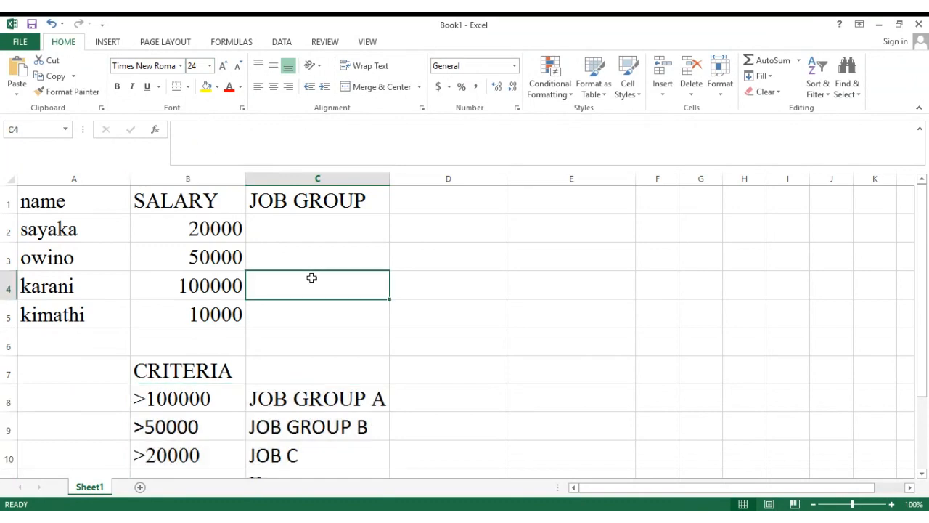
left_click(75, 178)
left_click(76, 198)
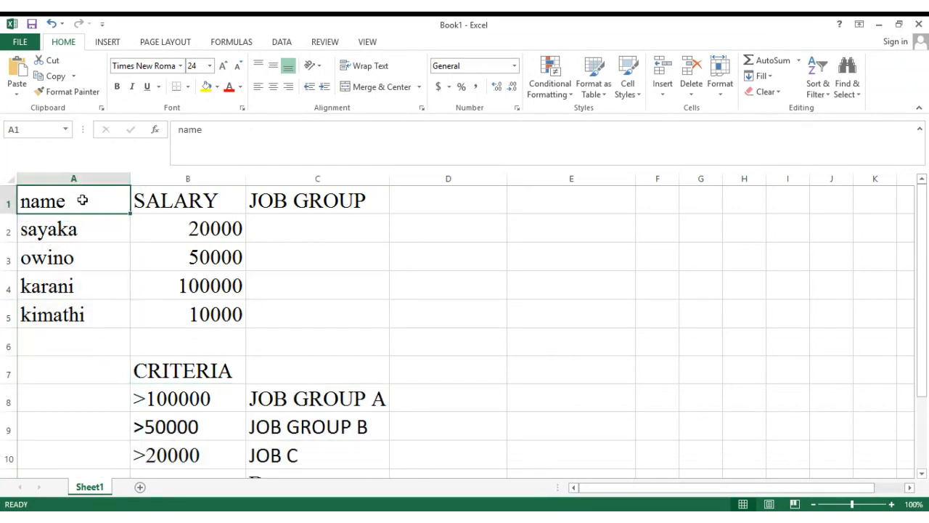
left_click(161, 178)
left_click(179, 209)
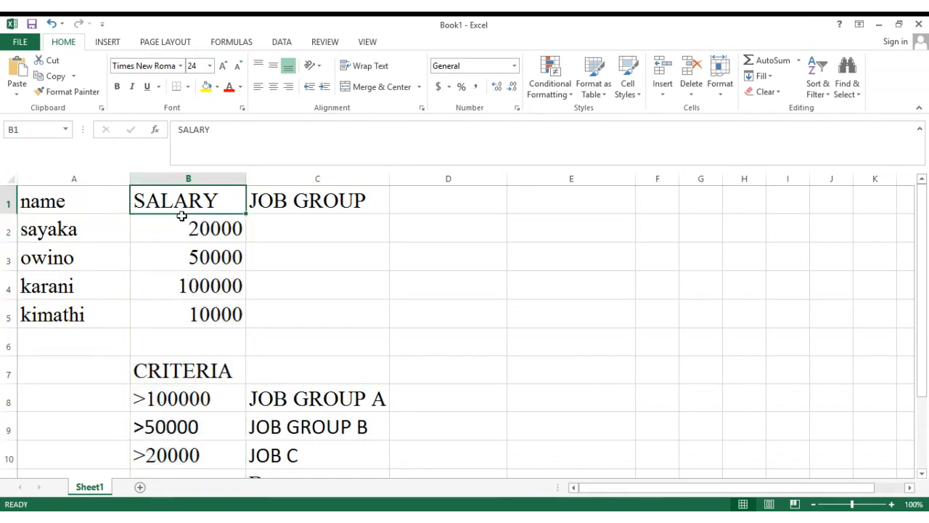
left_click(187, 230)
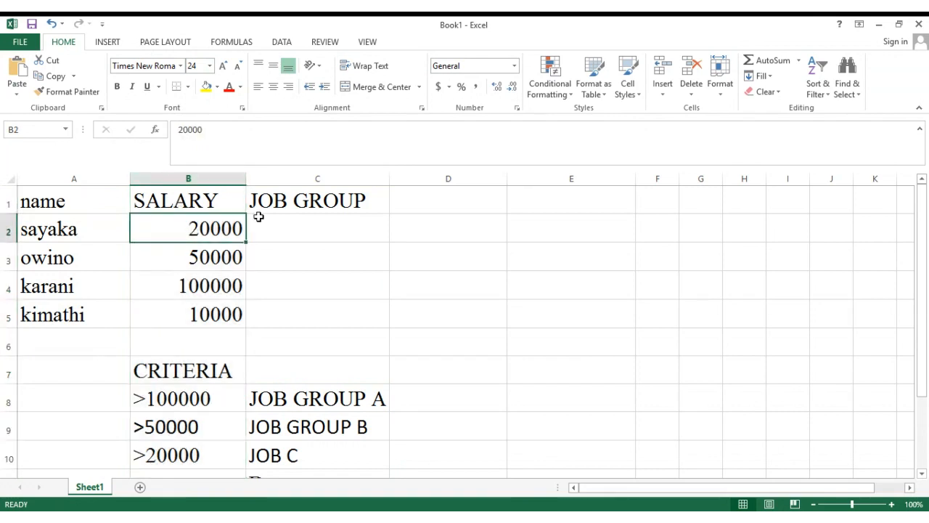
left_click(299, 230)
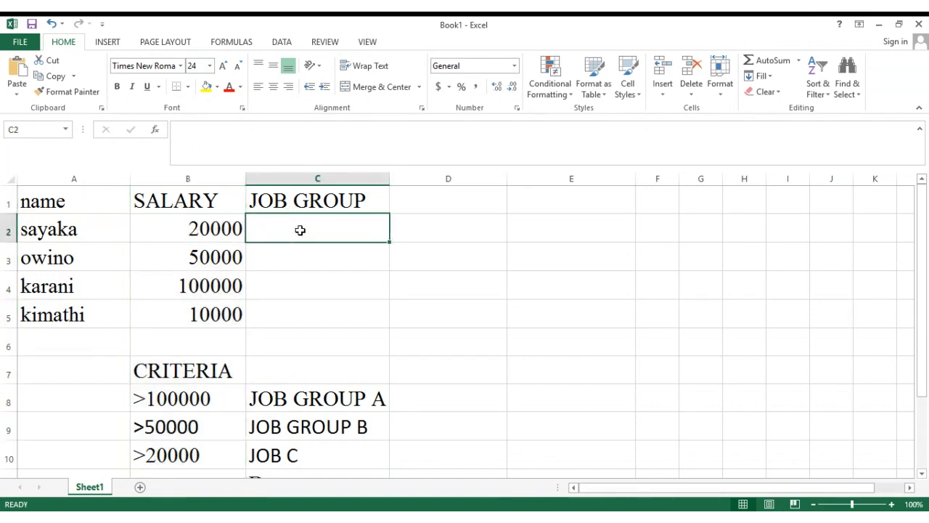
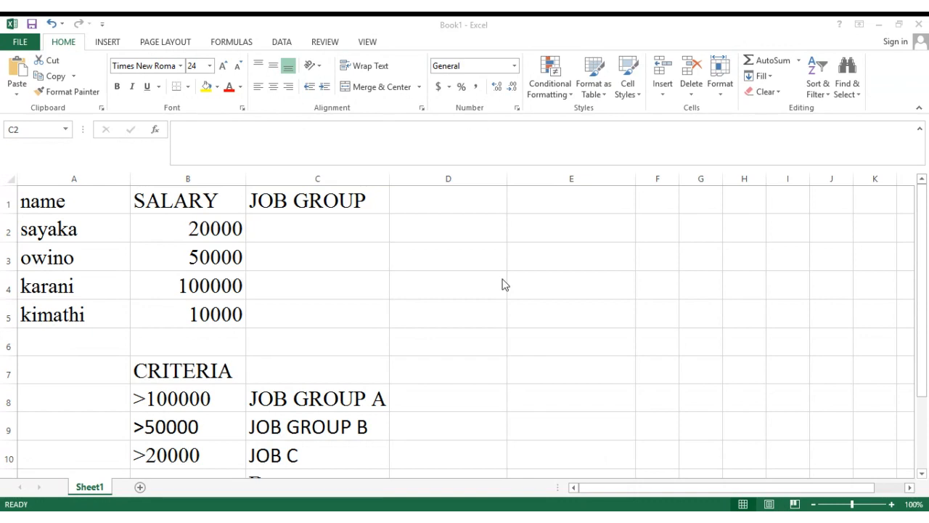
- Enter the text Freezing pane in C7, beside the CRITERIA heading
left_click(318, 367)
left_click(318, 369)
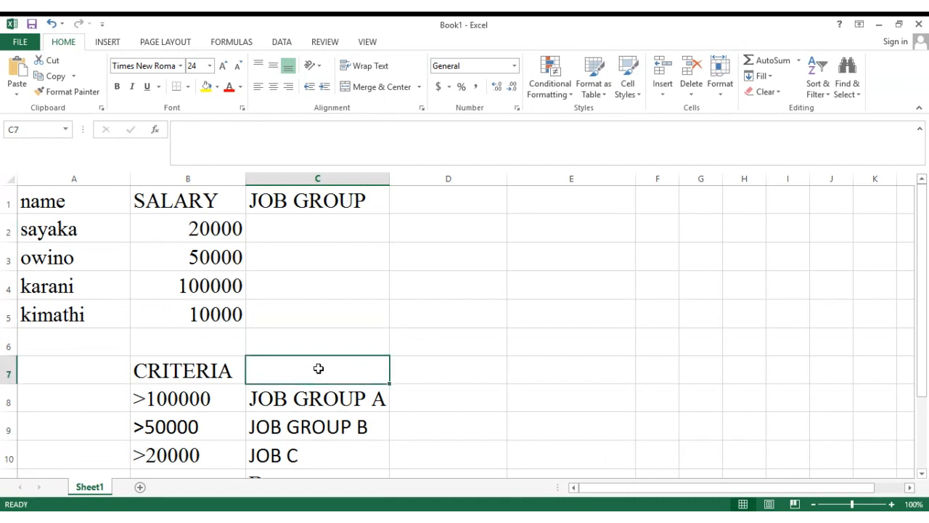
type("Free")
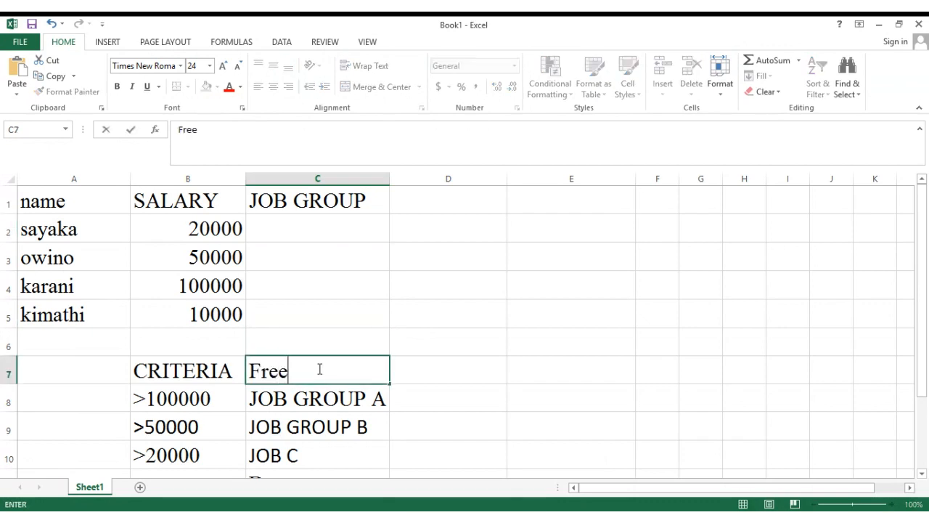
type("zing pane")
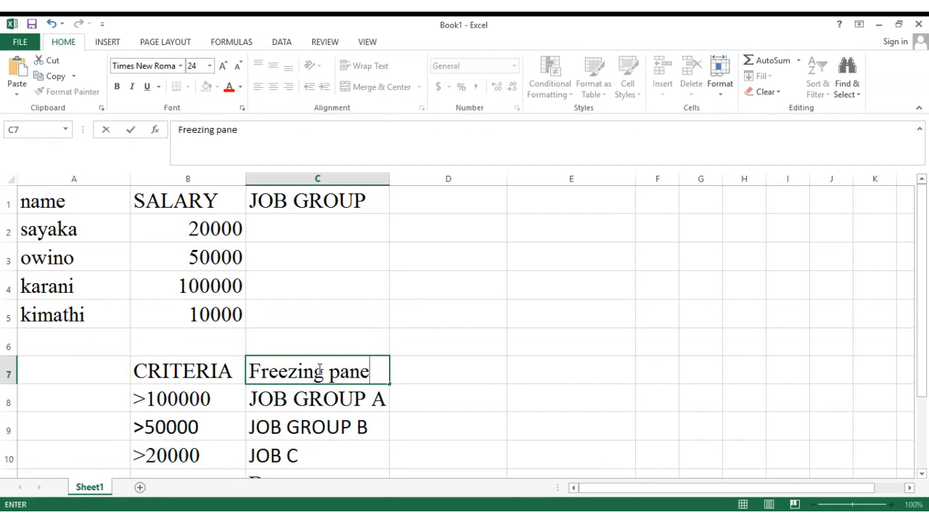
left_click(327, 392)
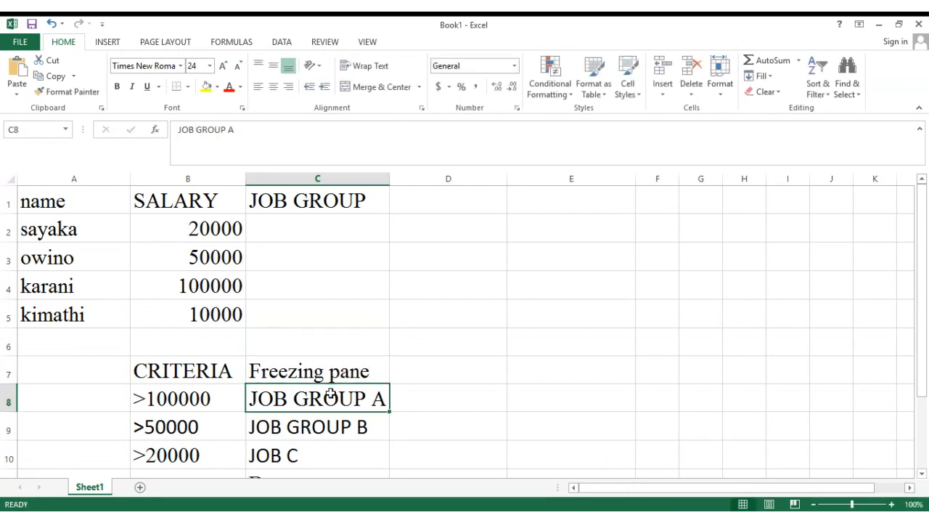
left_click(324, 379)
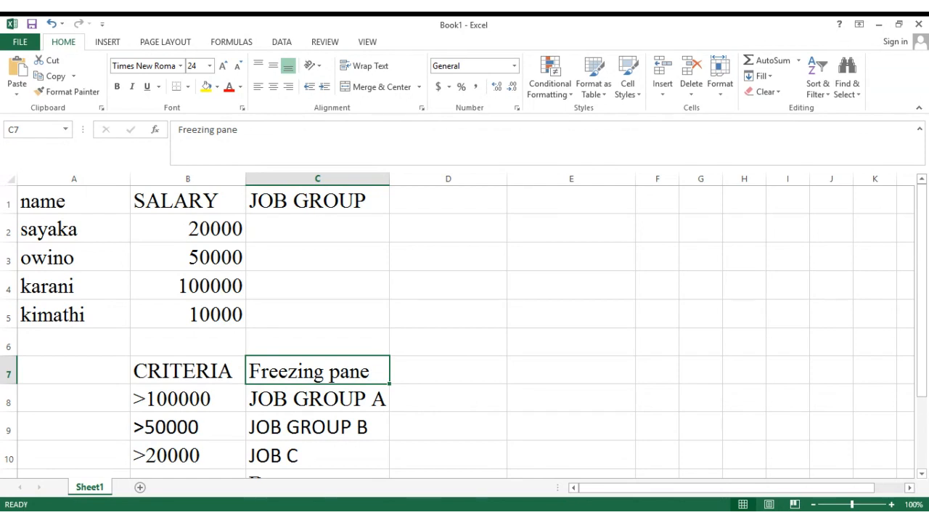
- Make the name, SALARY and JOB GROUP headings in A1:C1 bold
left_click(418, 253)
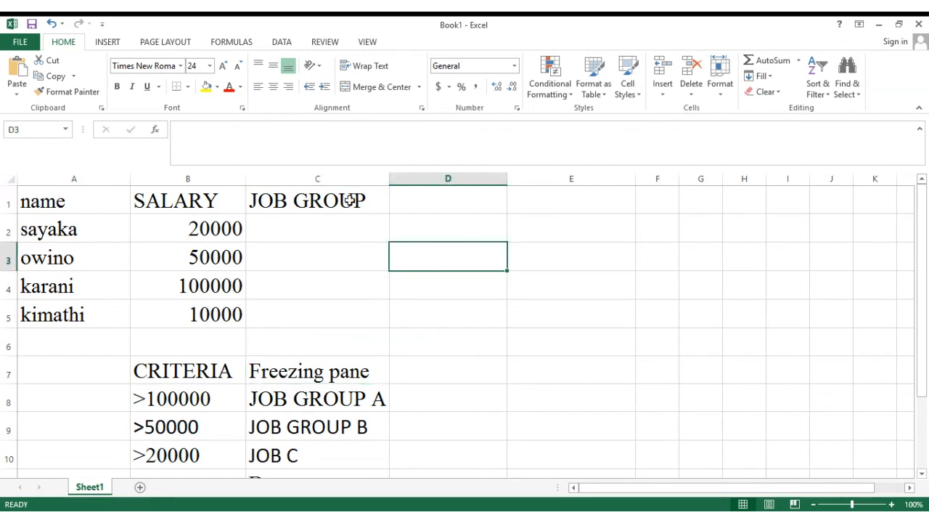
left_click_drag(42, 202, 317, 201)
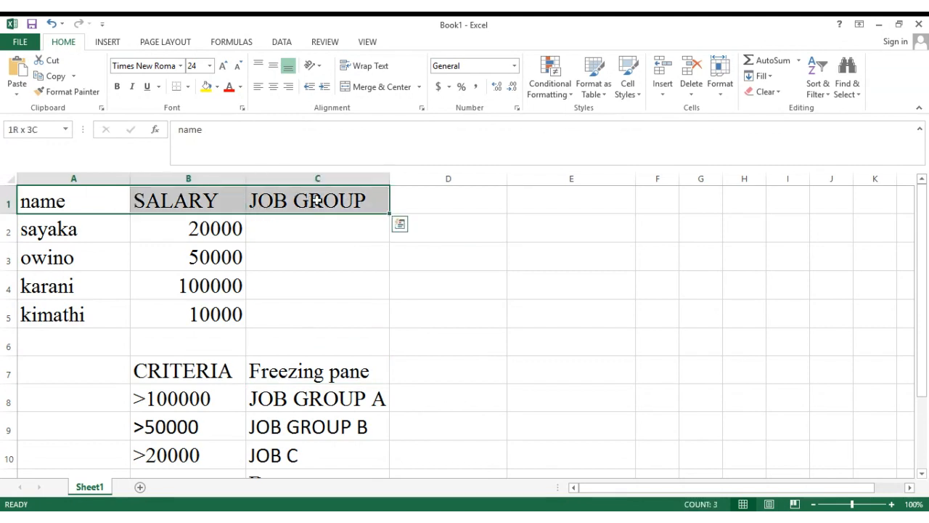
left_click(116, 87)
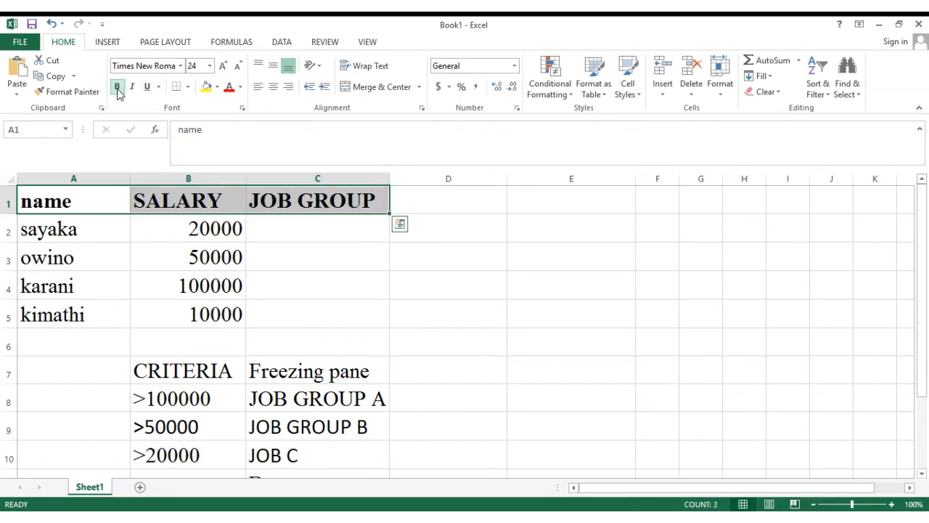
left_click(329, 257)
left_click(342, 211)
key("Down")
key("Down")
key("Down")
key("Down")
key("Down")
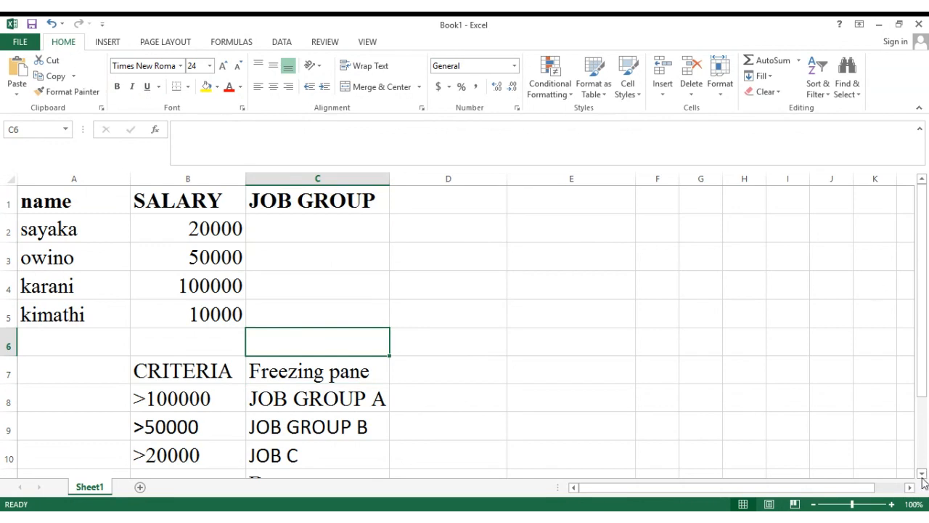
- Freeze the top row holding the headings and check it while viewing the lower rows of the sheet
left_click_drag(922, 479, 922, 479)
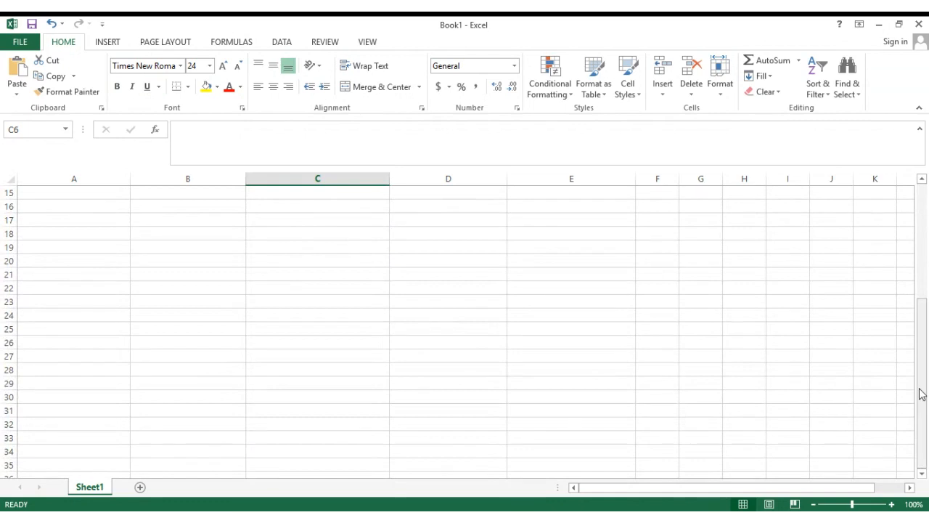
left_click_drag(921, 393, 923, 305)
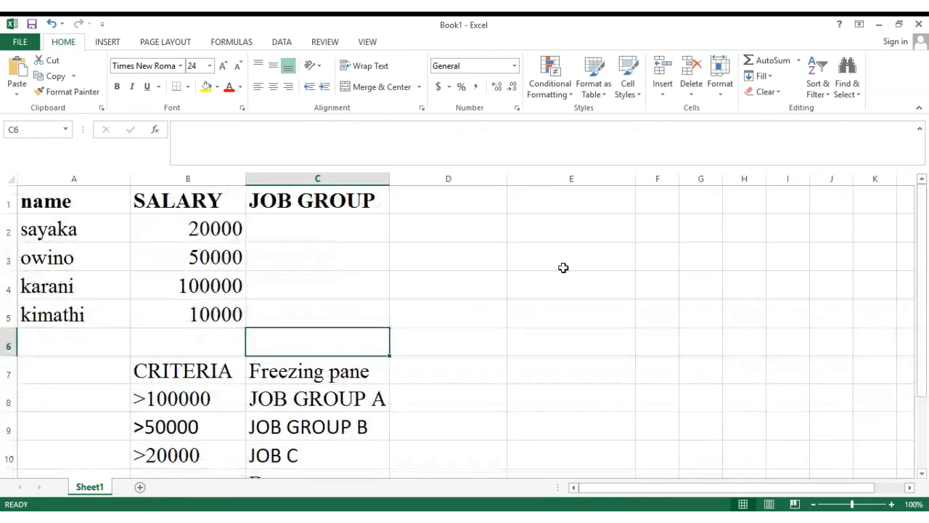
left_click(37, 203)
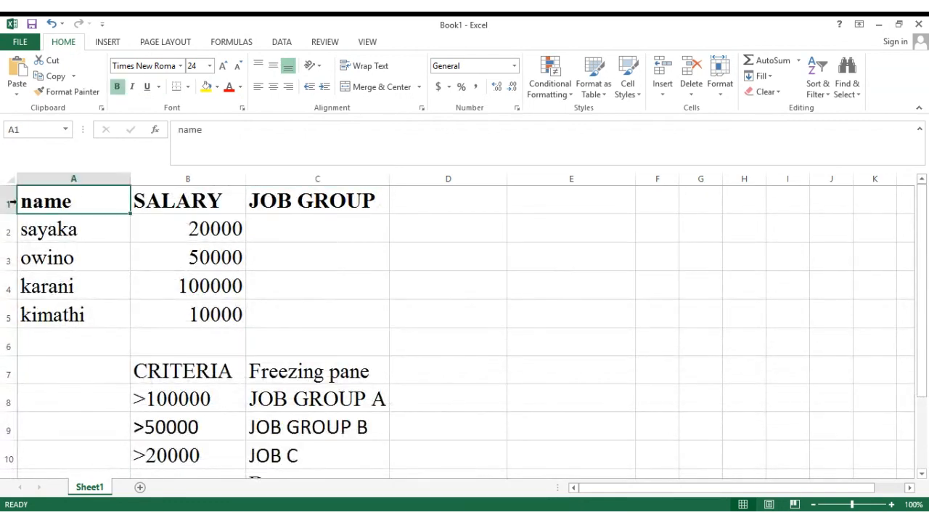
left_click(10, 203)
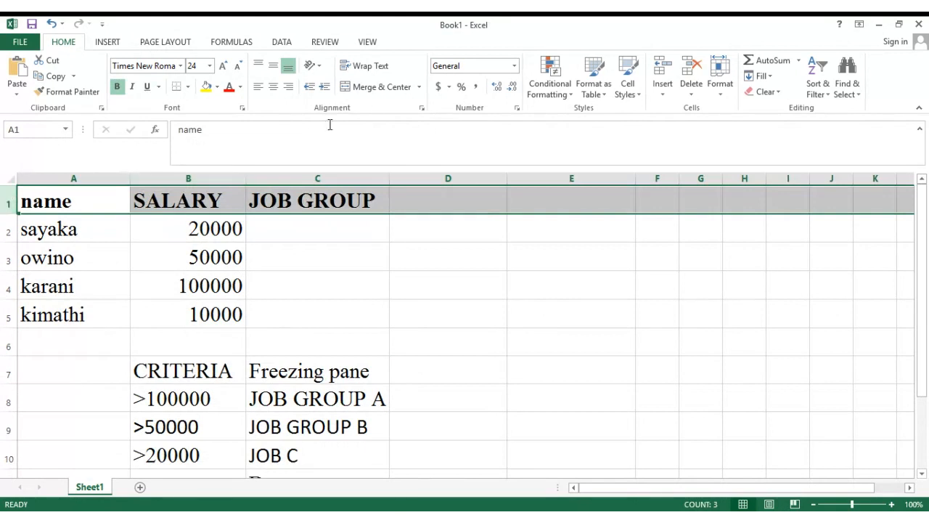
left_click(365, 42)
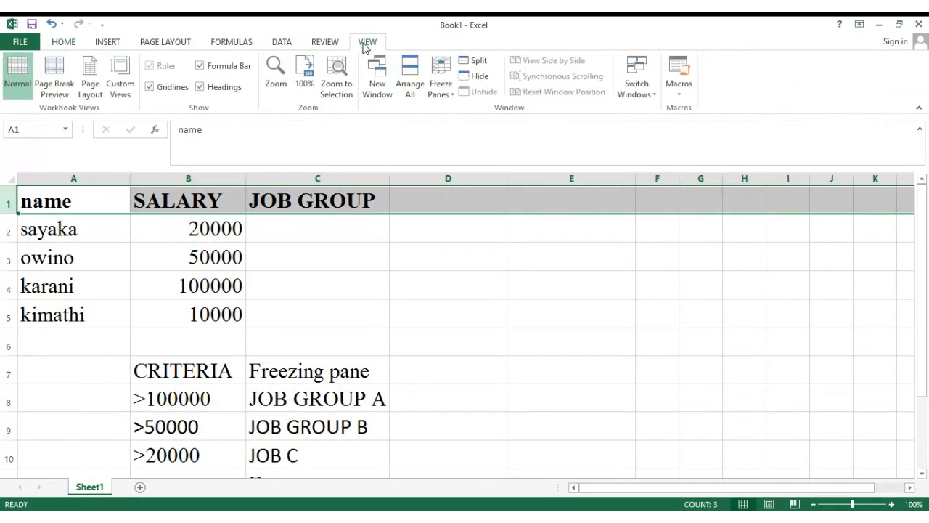
left_click(450, 90)
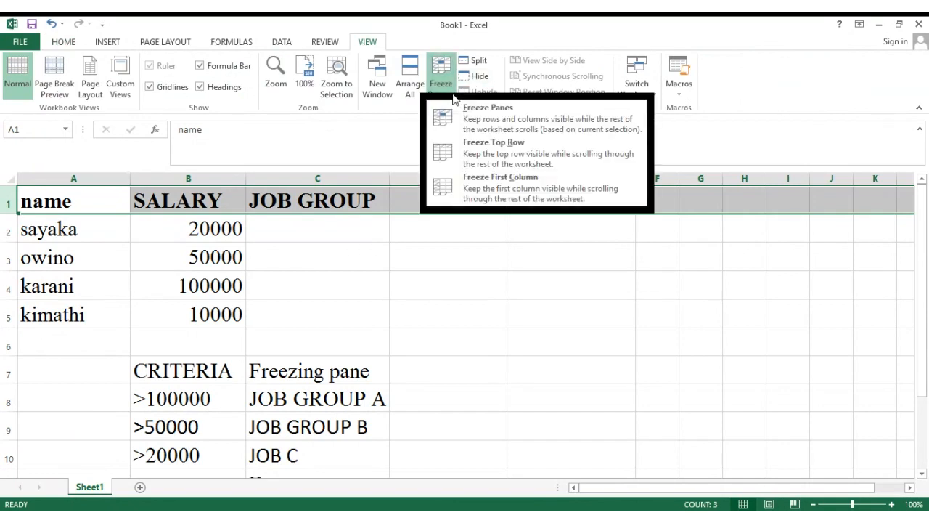
left_click(477, 154)
left_click(380, 256)
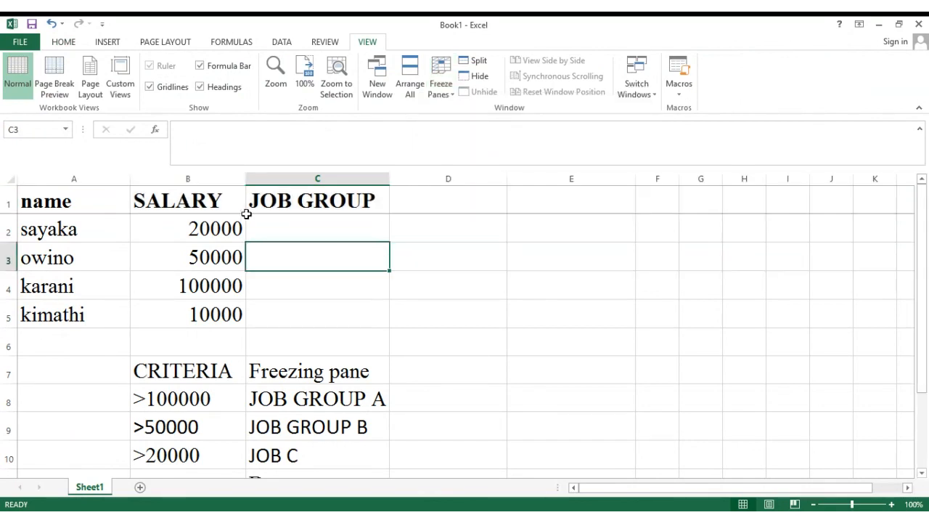
left_click(221, 222)
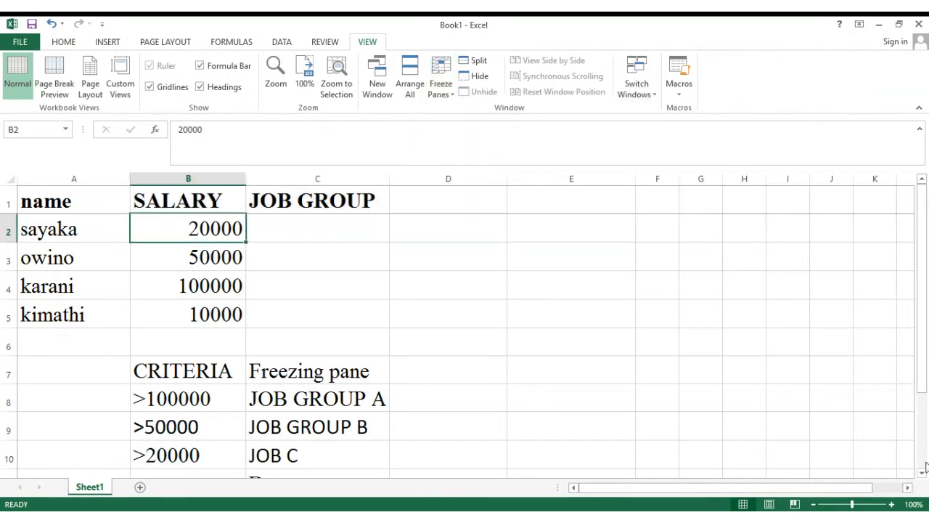
scroll(923, 471, "down", 3)
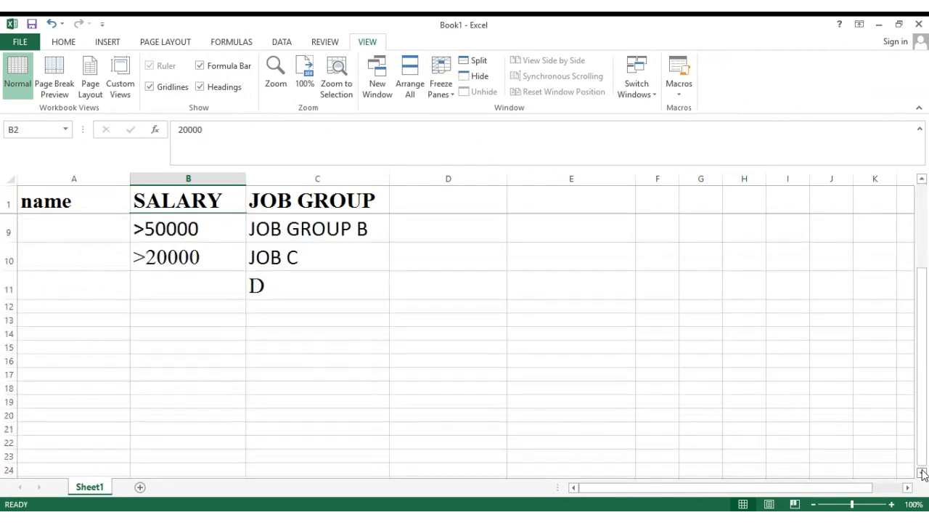
scroll(924, 472, "down", 5)
left_click_drag(924, 441, 923, 211)
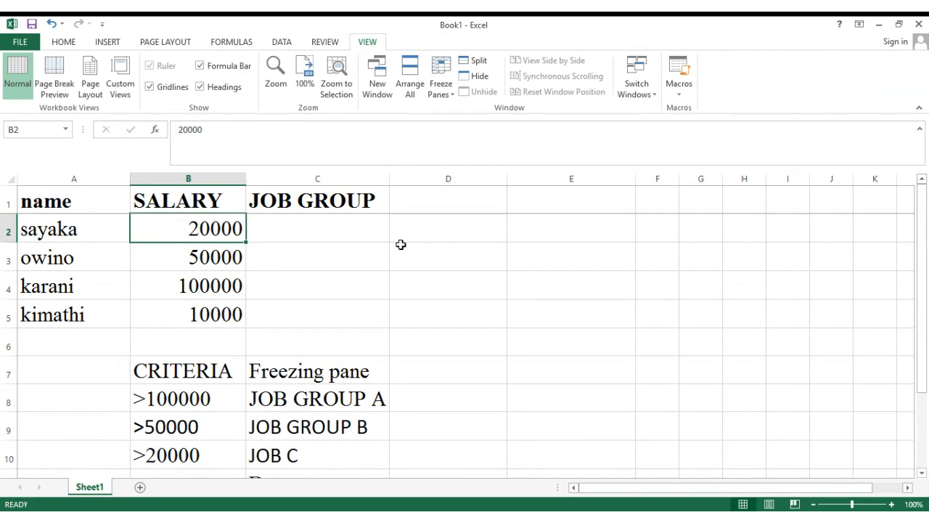
- Custom-sort the table in A1:B5 by SALARY values from largest to smallest, treating the first row as headers
left_click(331, 232)
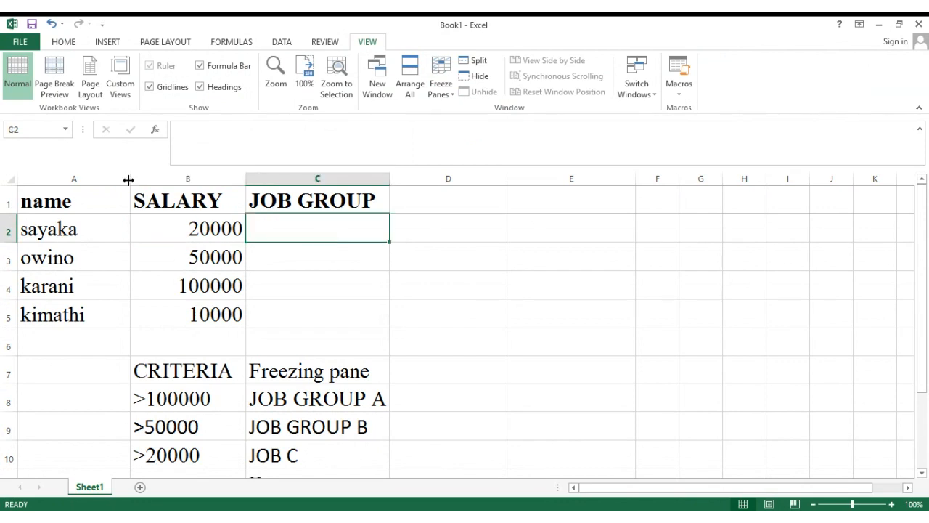
left_click(88, 237)
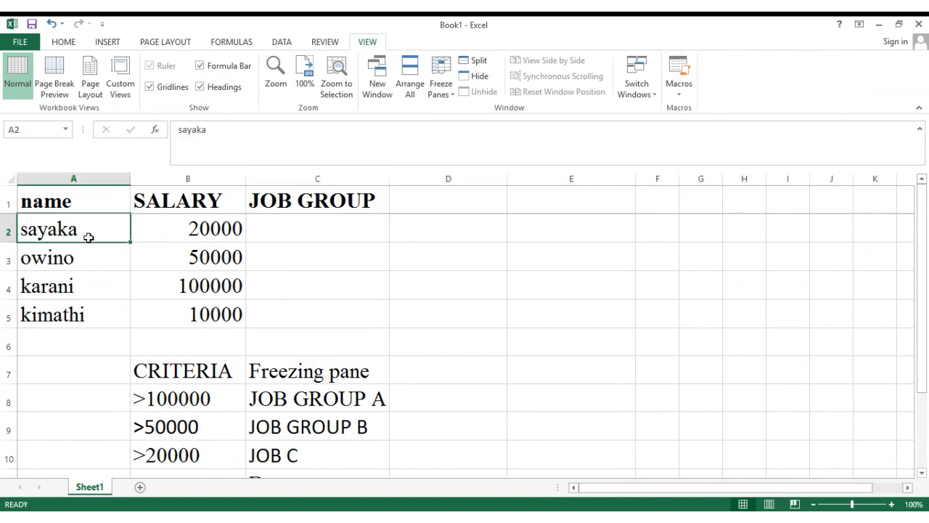
left_click(281, 43)
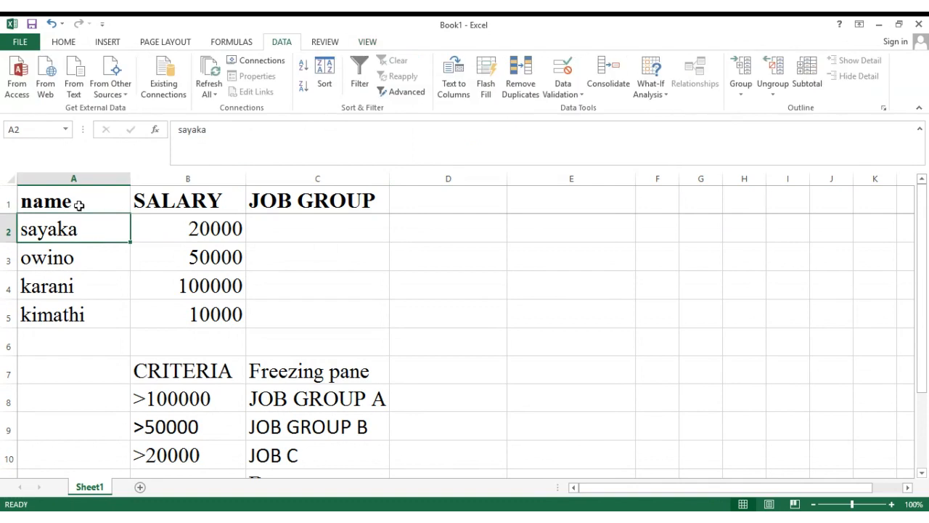
left_click_drag(77, 203, 177, 305)
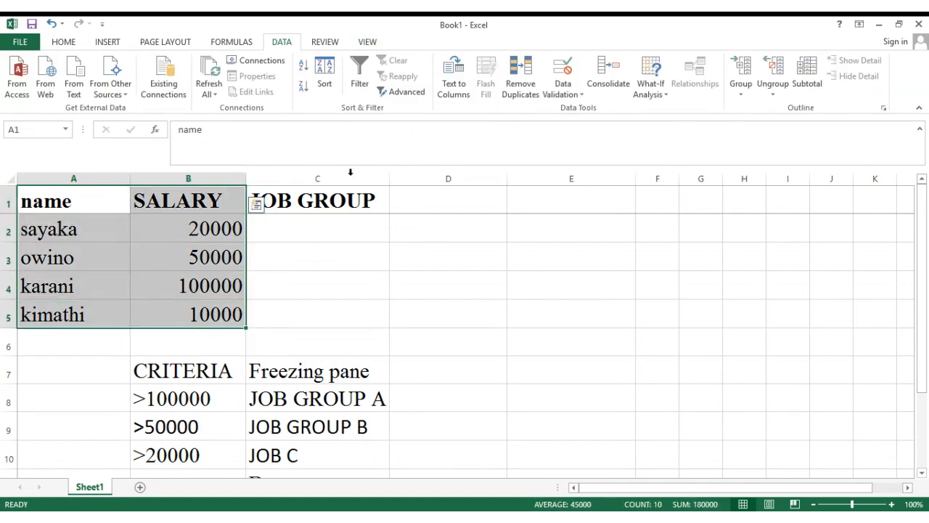
left_click(61, 45)
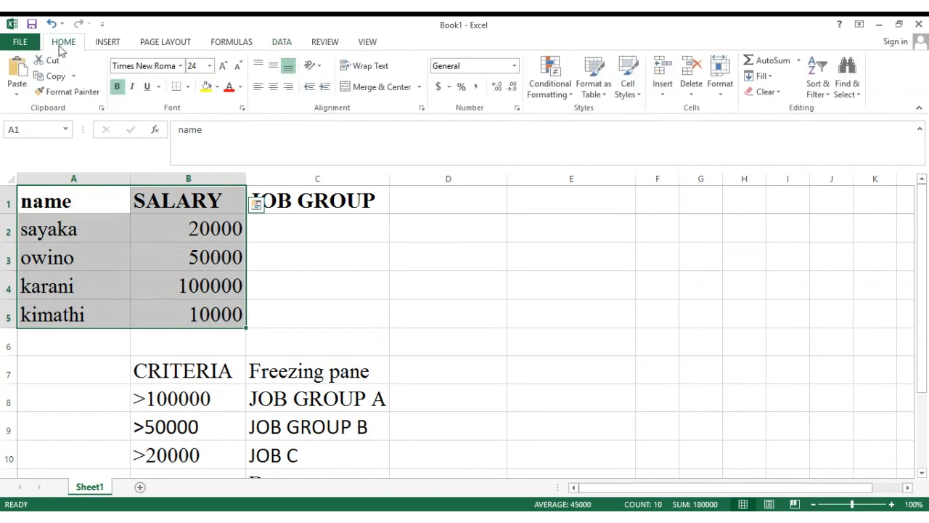
left_click(824, 93)
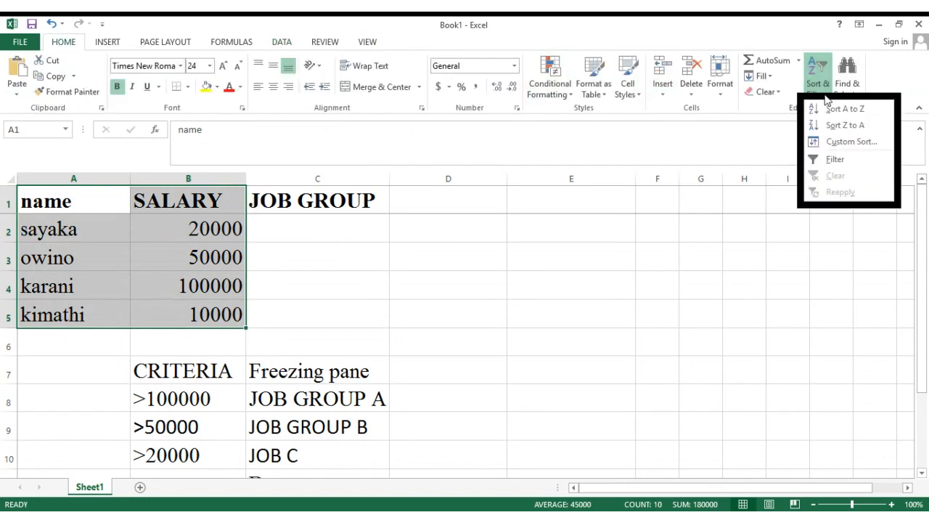
left_click(842, 142)
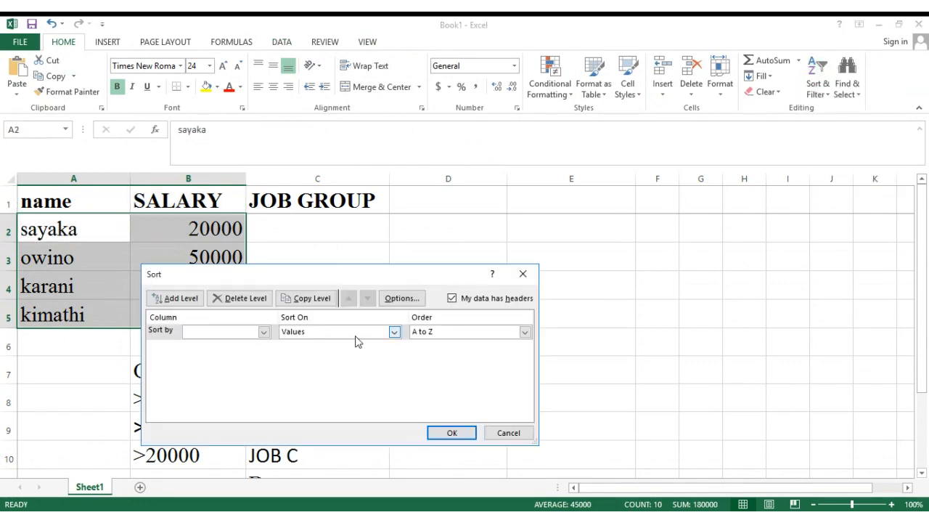
left_click(248, 335)
left_click(244, 359)
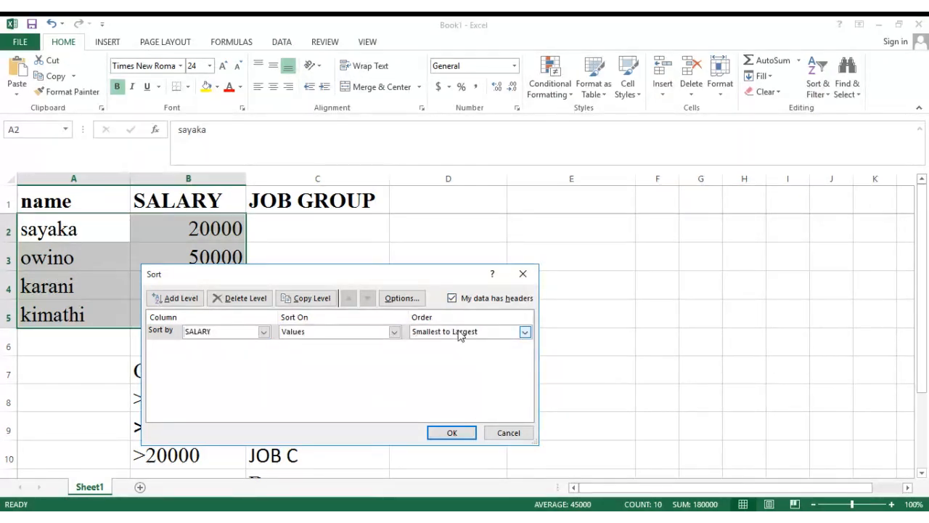
left_click(459, 331)
left_click(458, 354)
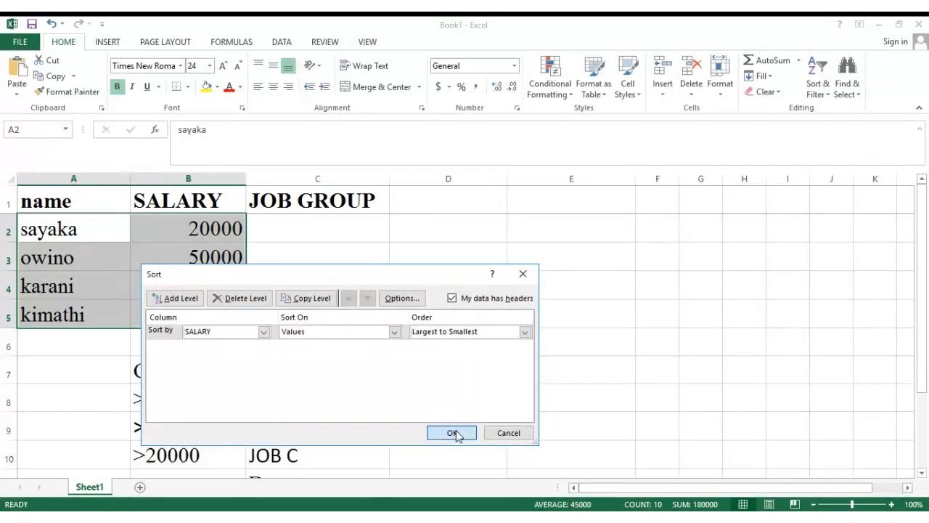
left_click(452, 433)
left_click(454, 431)
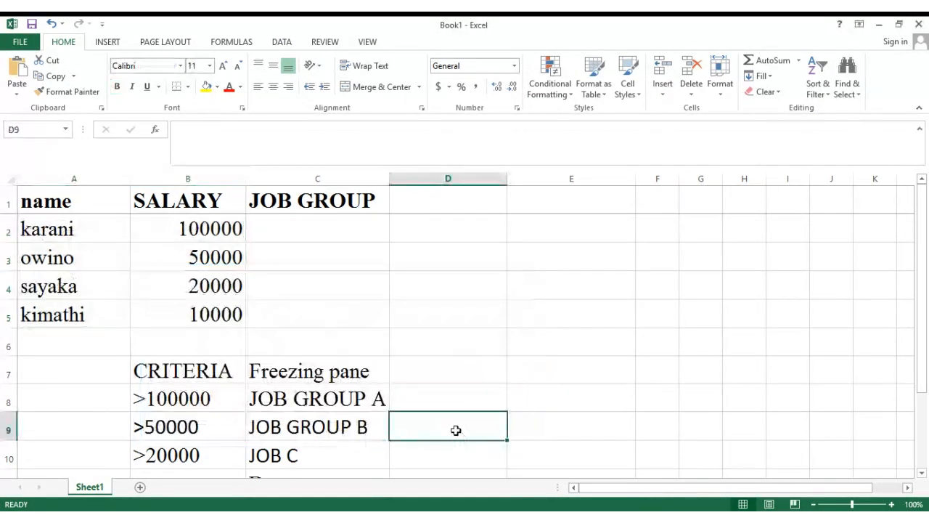
left_click(73, 229)
left_click(172, 230)
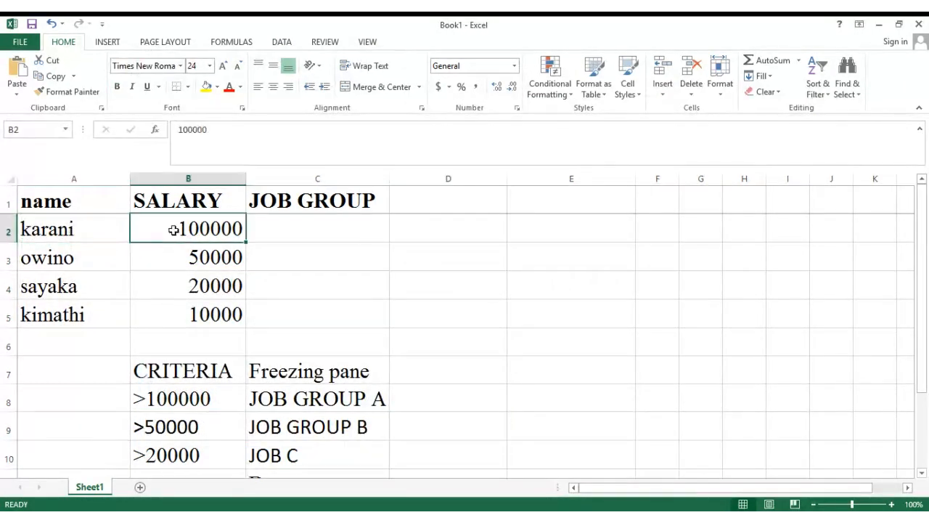
left_click(188, 314)
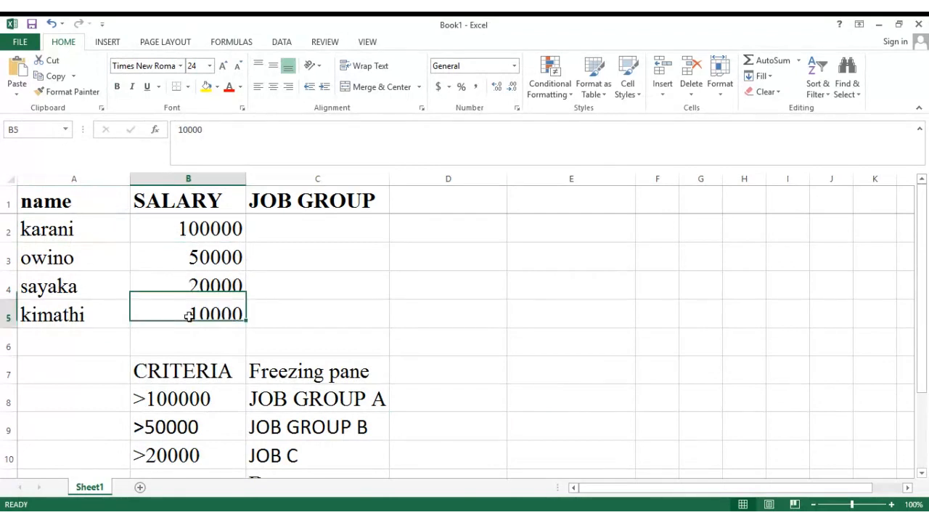
left_click(349, 234)
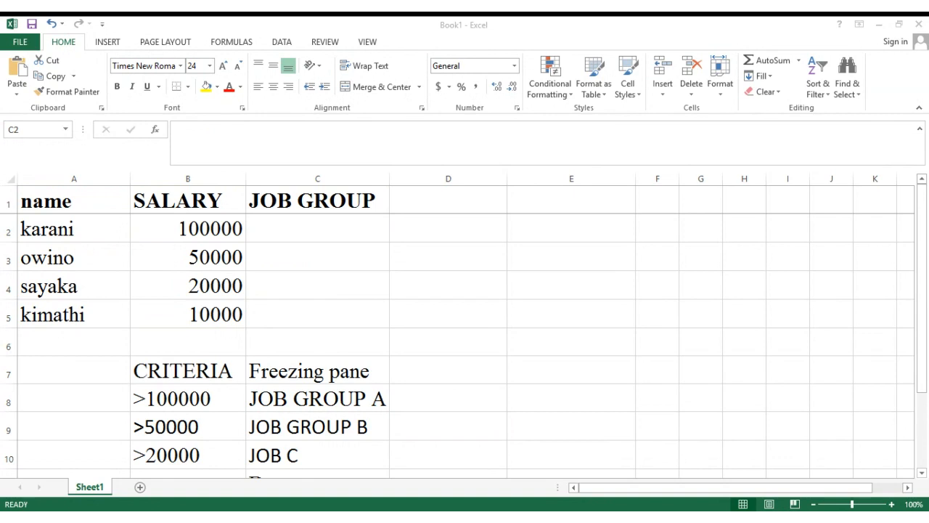
left_click(585, 498)
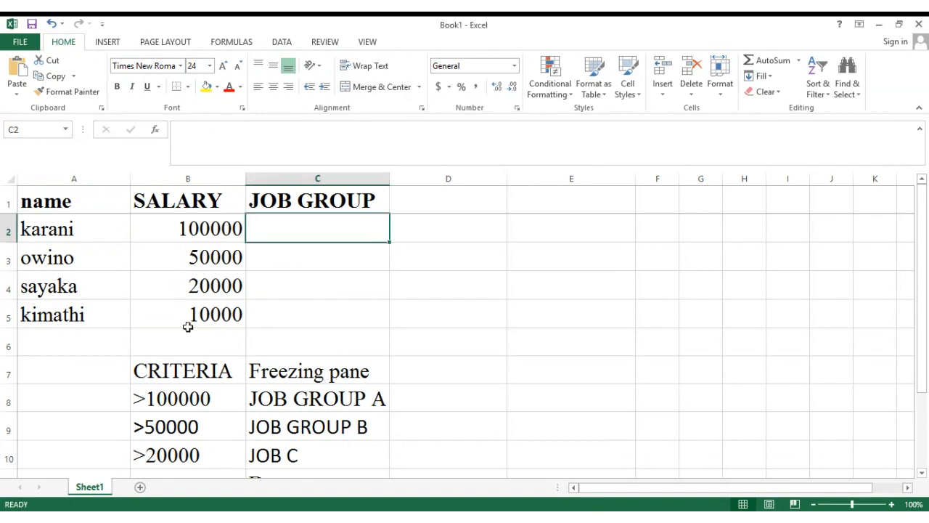
- Clear the criteria block in B7:C11 and the salary amounts in B2:B5
left_click_drag(132, 371, 318, 477)
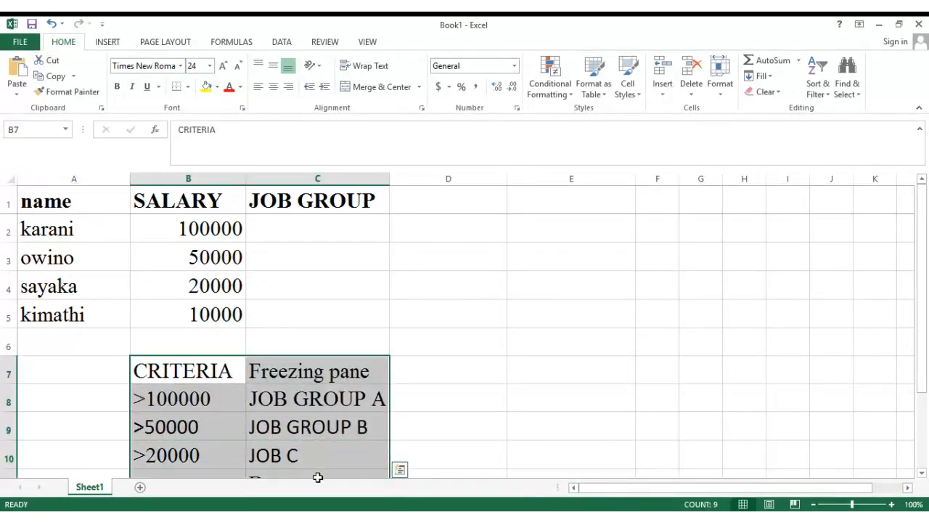
key("Delete")
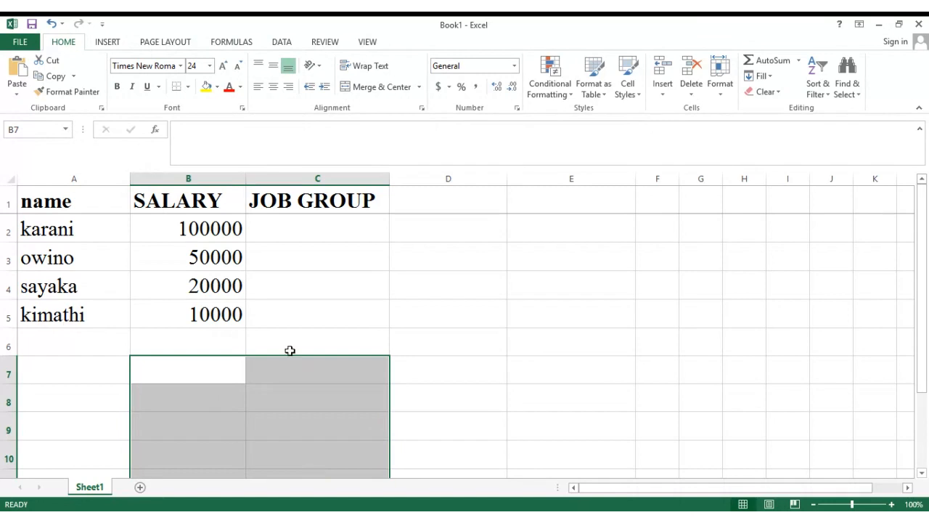
left_click_drag(187, 228, 195, 313)
key("Delete")
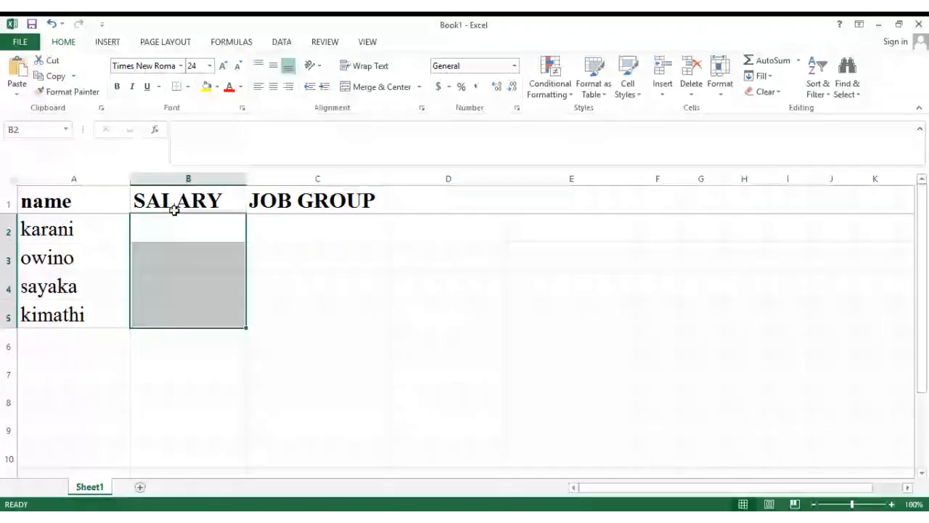
- Replace the SALARY heading in B1 with dept and clear the JOB GROUP heading in C1
left_click(172, 193)
type("de")
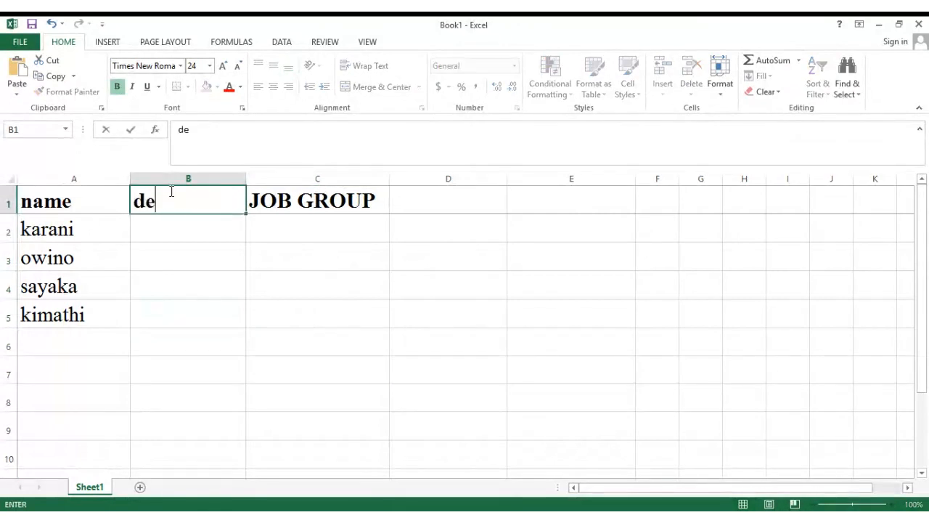
type("pt")
key("ctrl+Return")
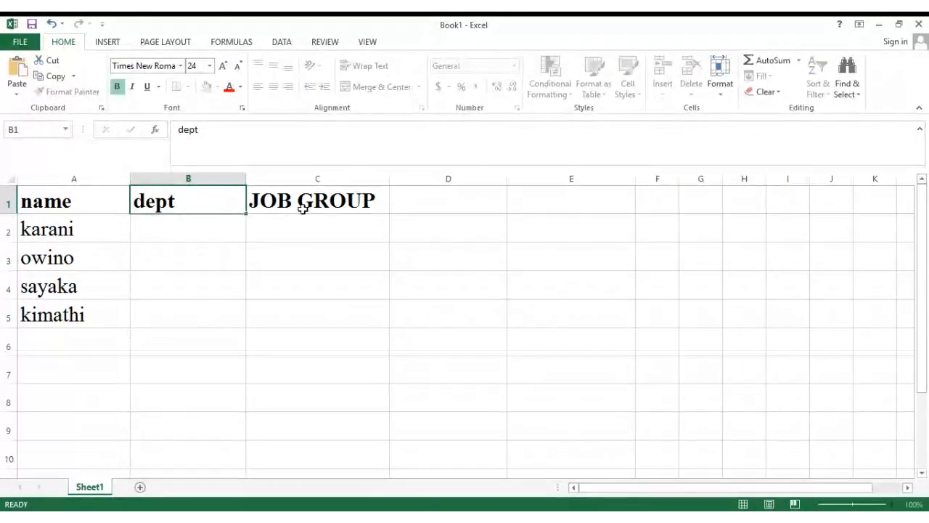
left_click(317, 208)
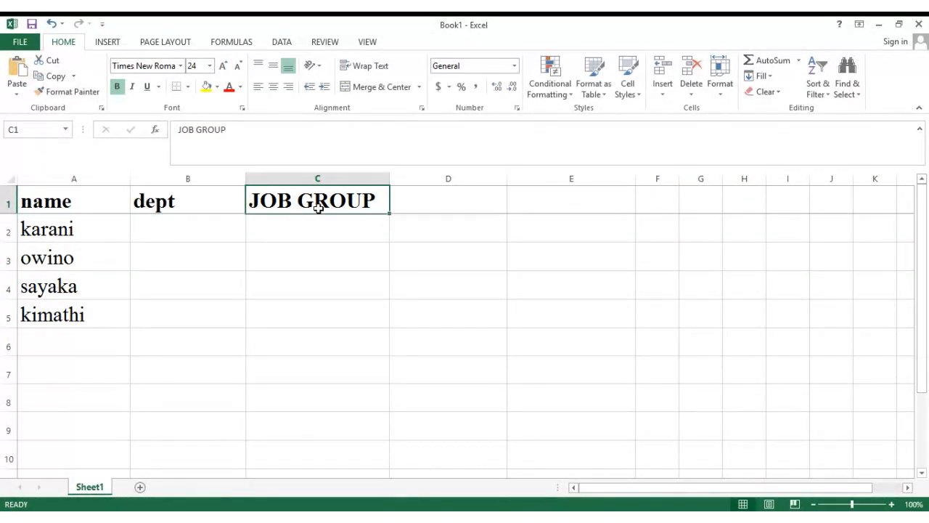
key("Delete")
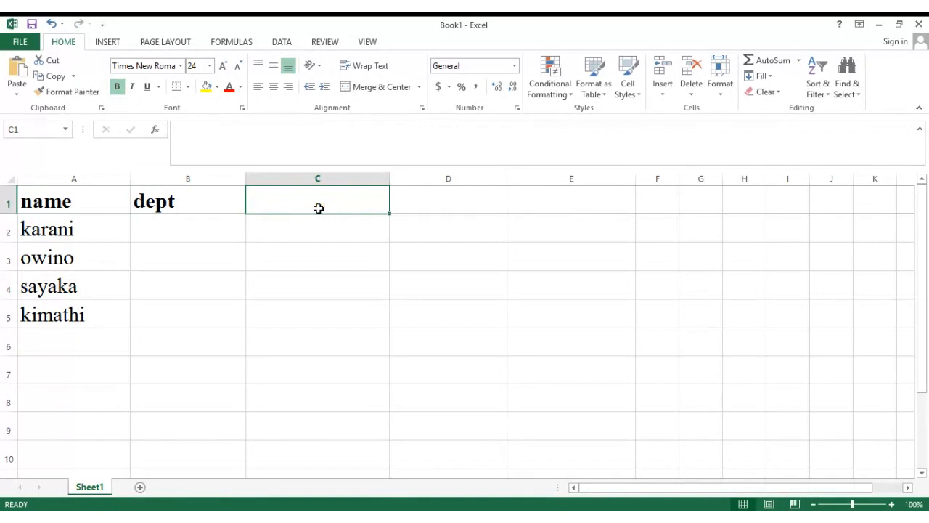
- Fill the dept column in B2:B5 with ict, business, egineering and ict
left_click(210, 231)
type("ict")
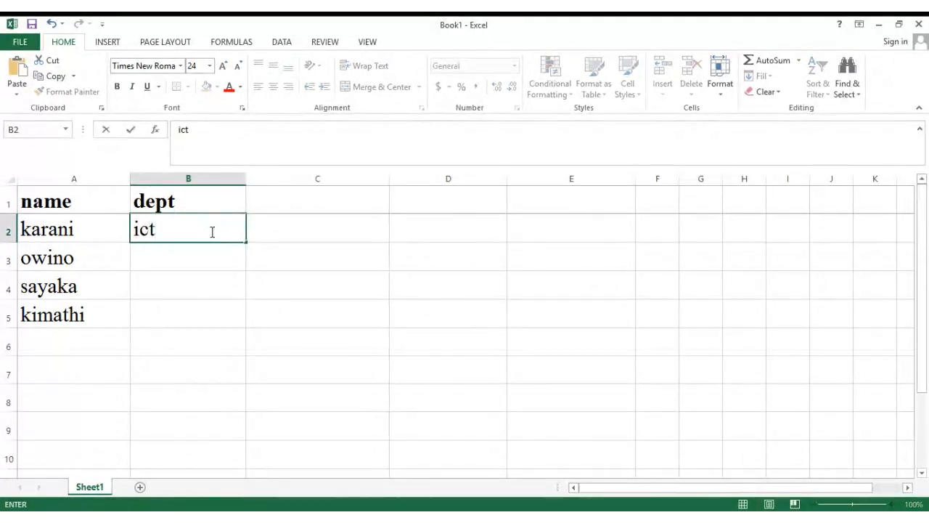
key("Return")
type("bu")
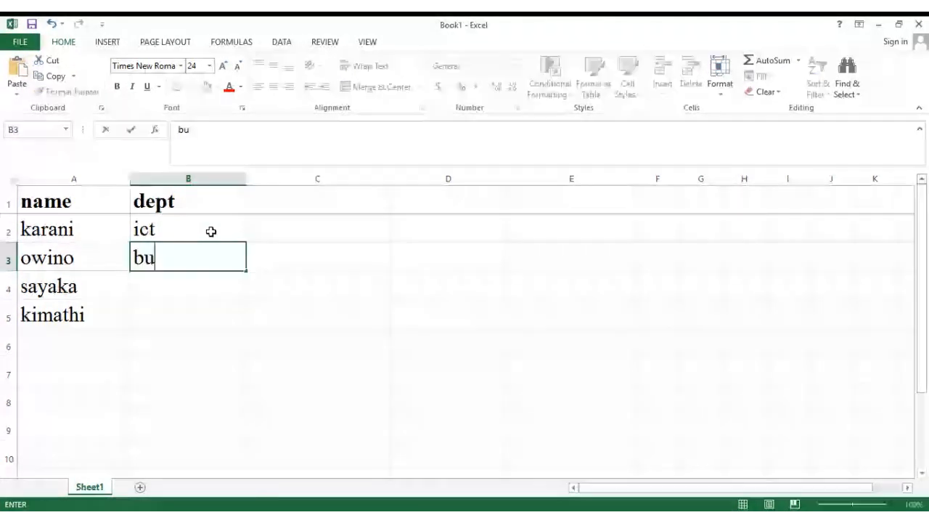
type("siness")
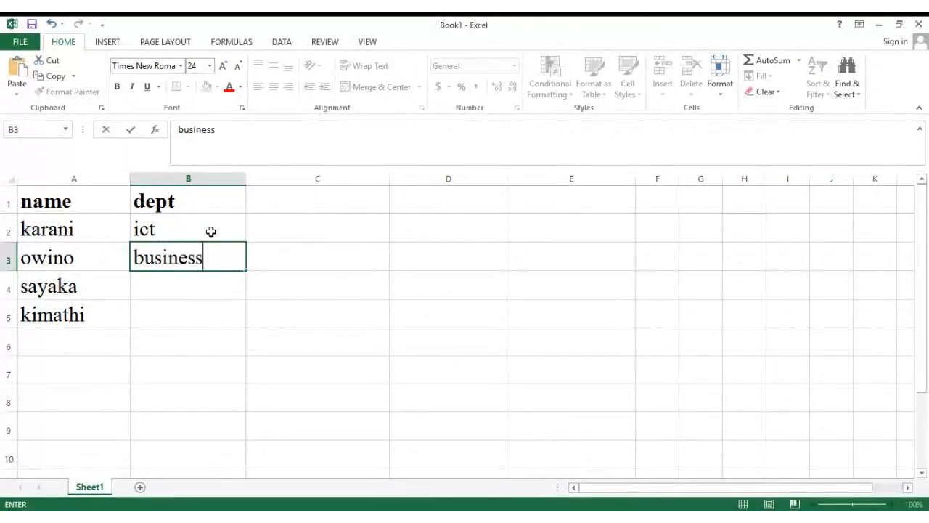
left_click(177, 283)
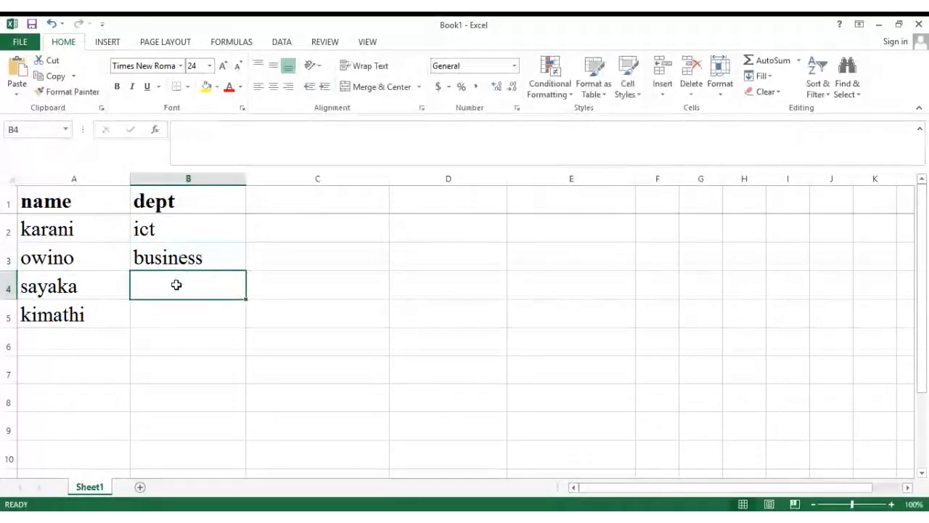
type("egin")
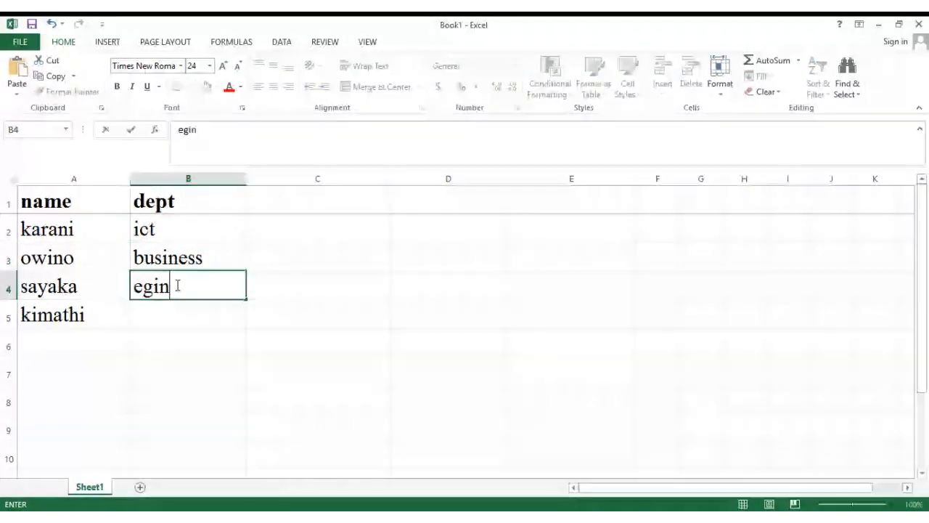
type("eering")
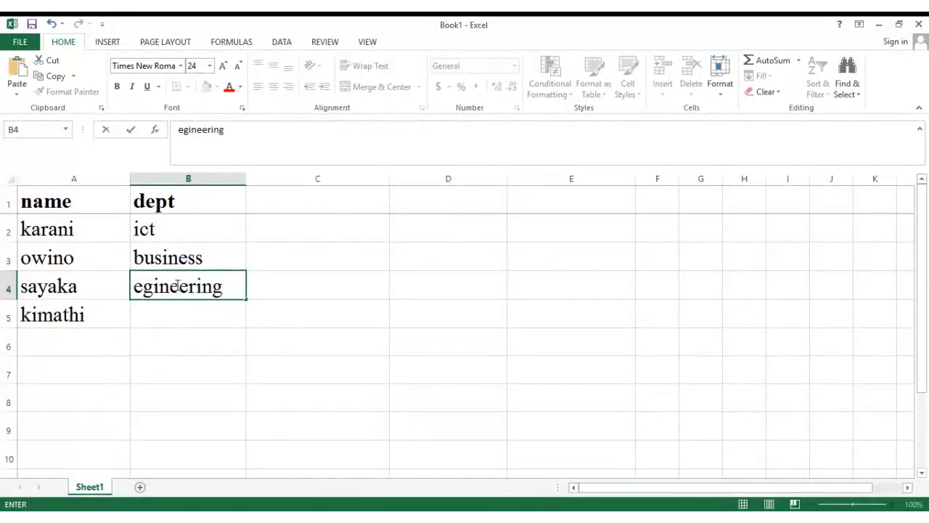
left_click(186, 322)
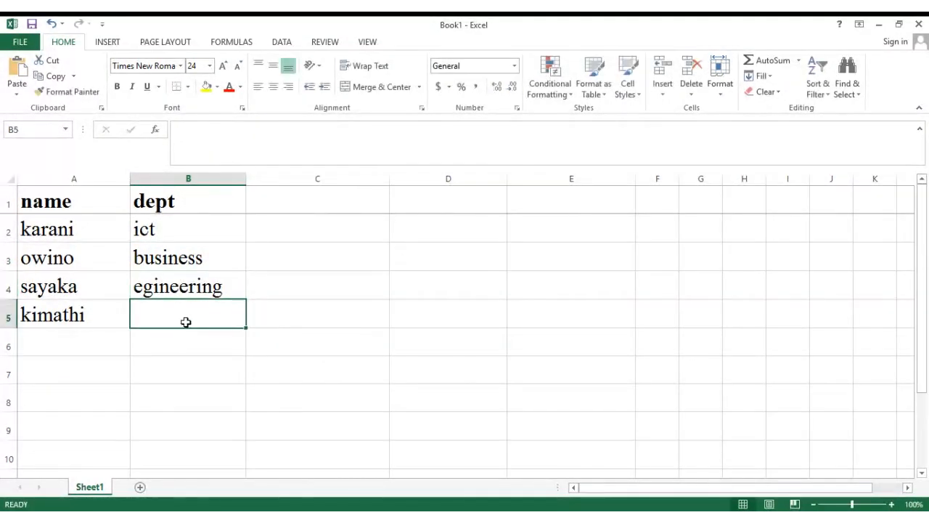
type("ict")
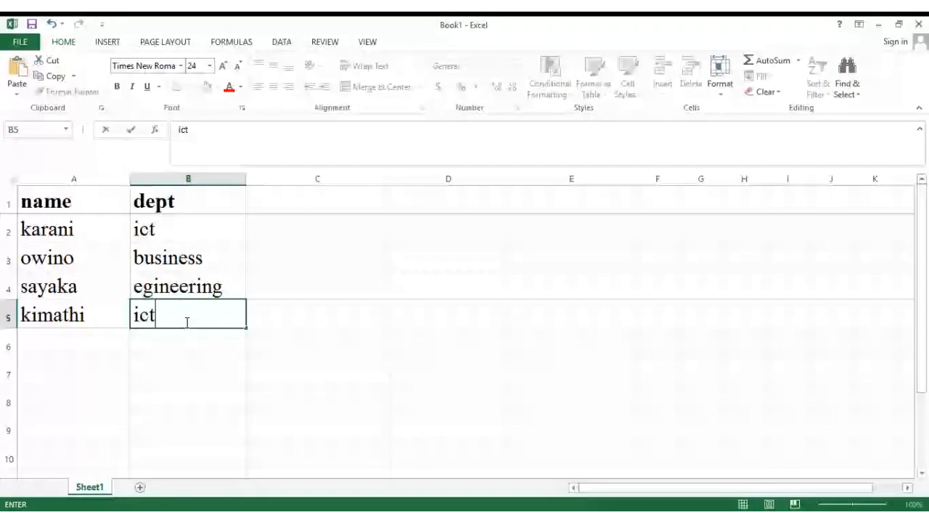
key("Return")
- Copy the four records in A2:B5 and paste them directly below, starting at A6
left_click_drag(73, 226, 178, 303)
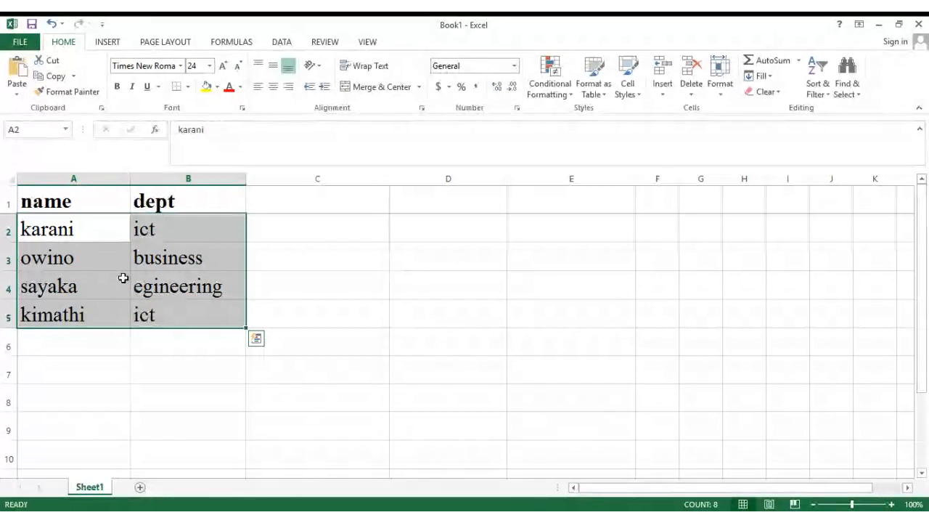
right_click(127, 281)
left_click(156, 262)
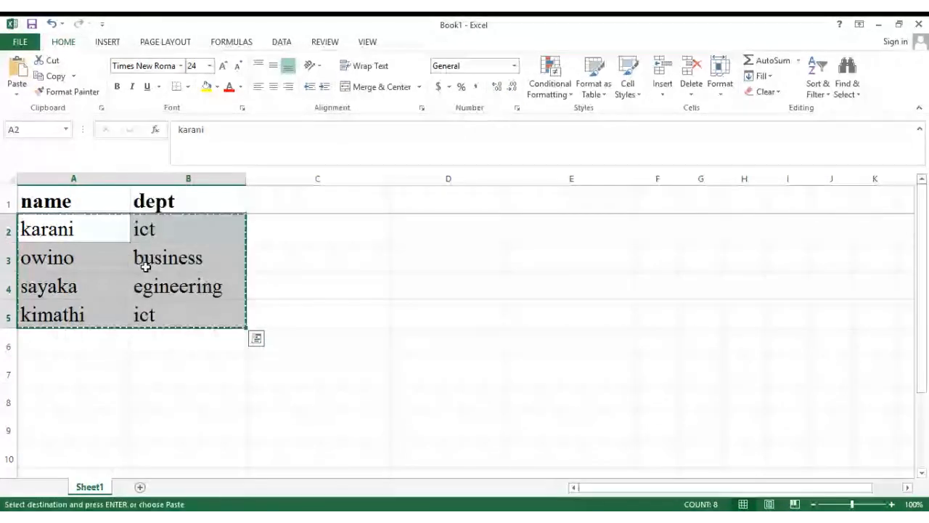
left_click(90, 337)
key("ctrl+v")
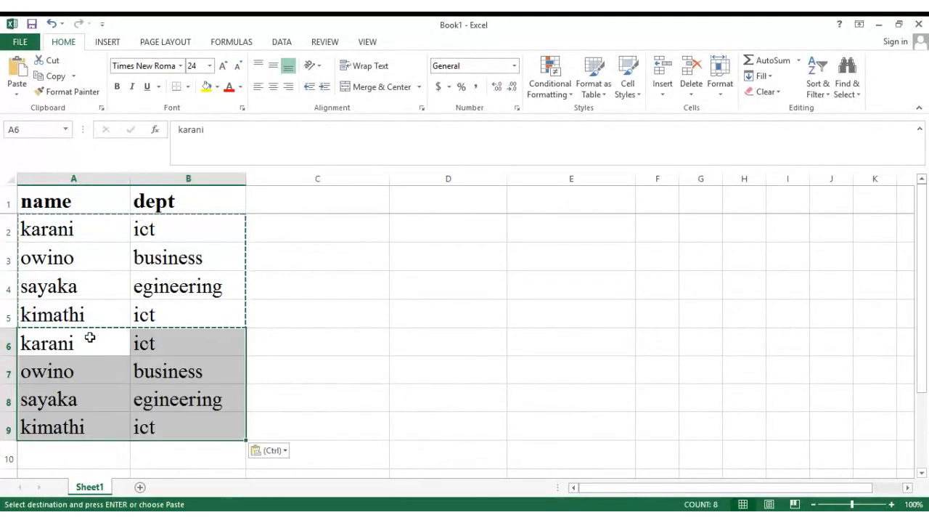
key("Escape")
left_click(271, 316)
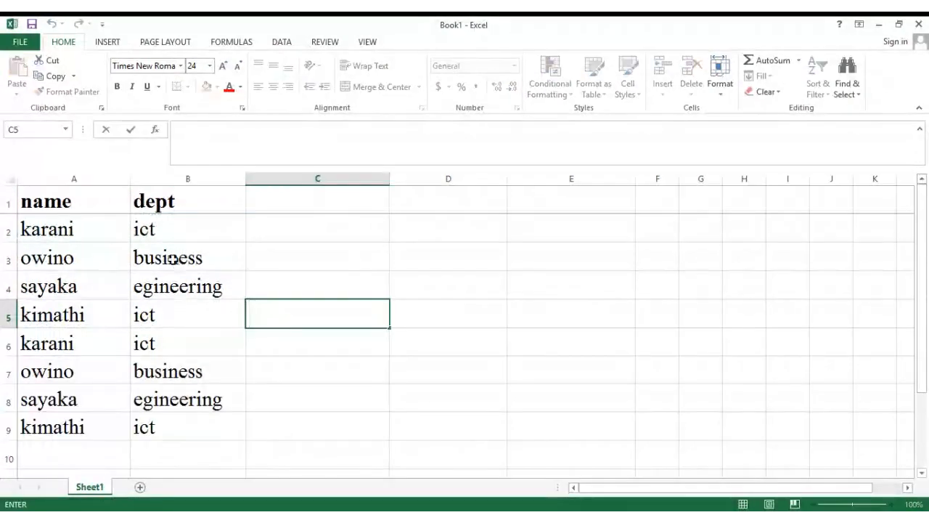
- Turn on filtering for the table, starting from the name heading in A1
left_click(87, 222)
left_click(70, 196)
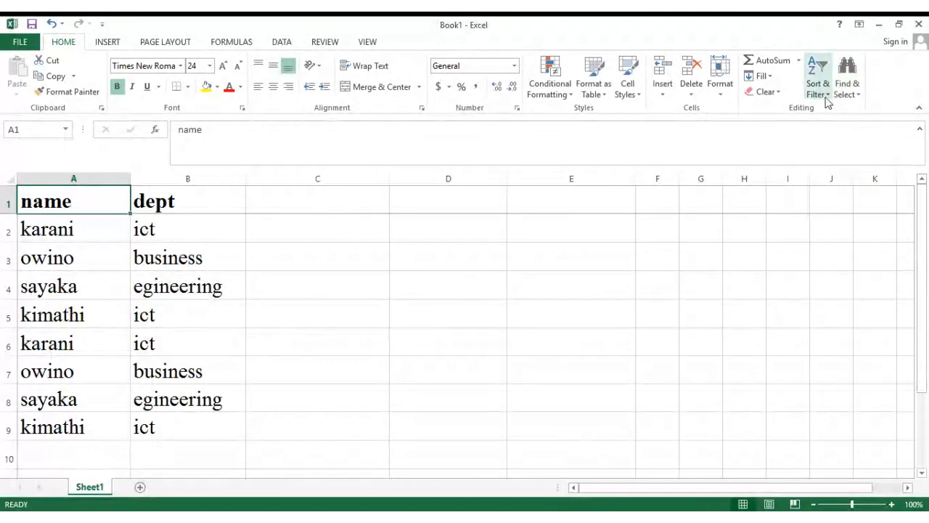
left_click(825, 97)
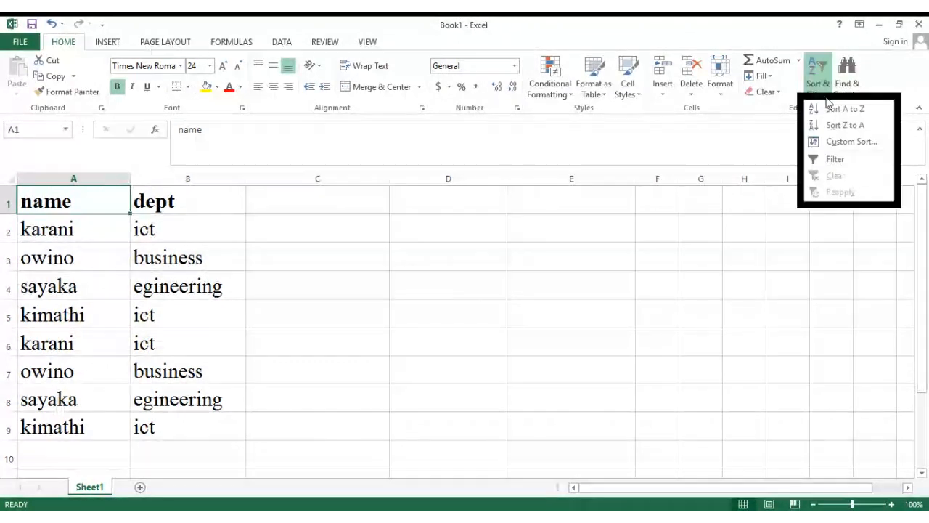
left_click(836, 158)
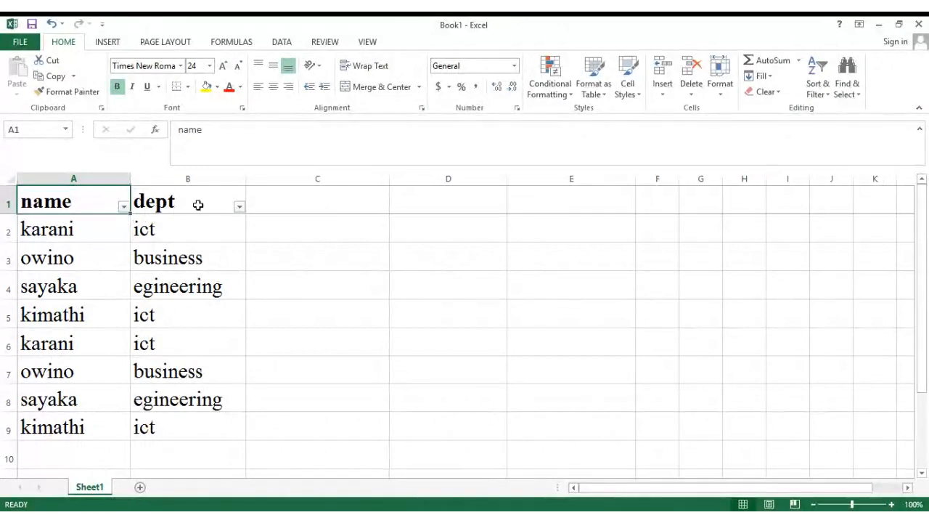
- Filter the dept column to show only the business records
left_click(239, 207)
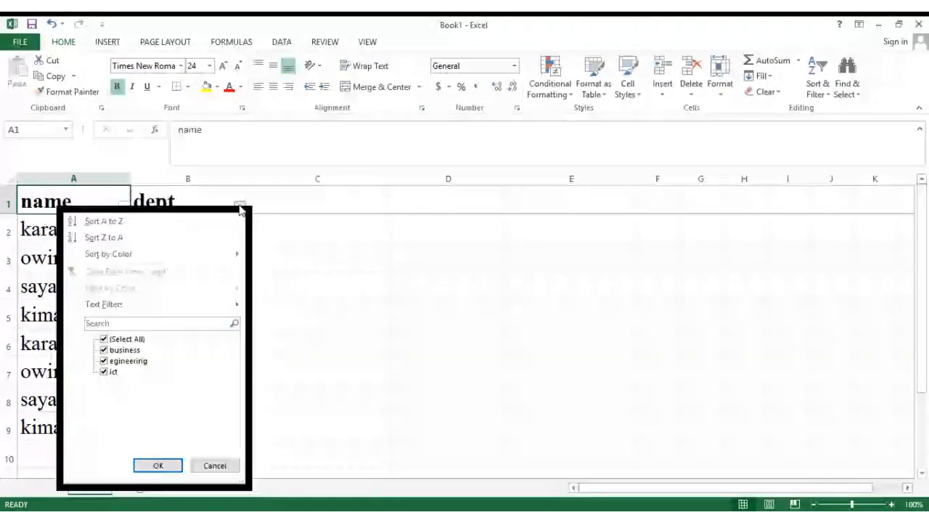
left_click(105, 339)
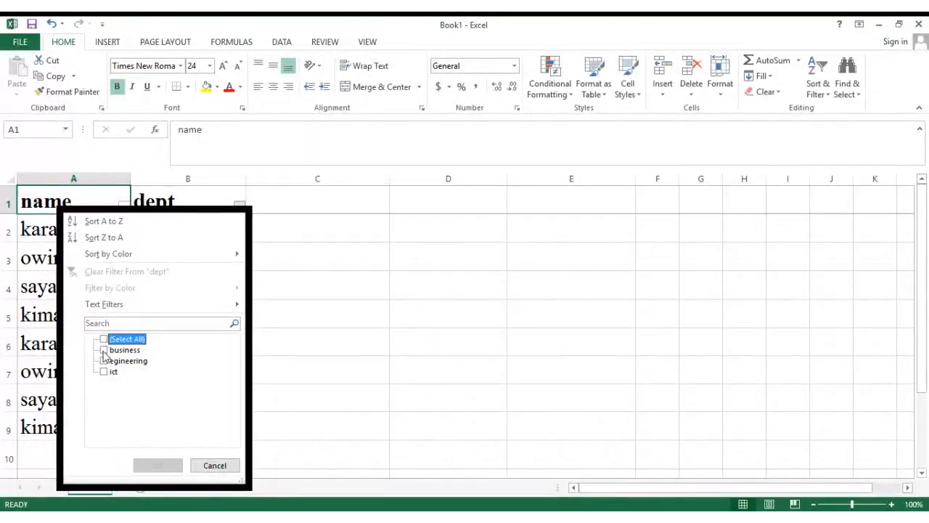
left_click(103, 350)
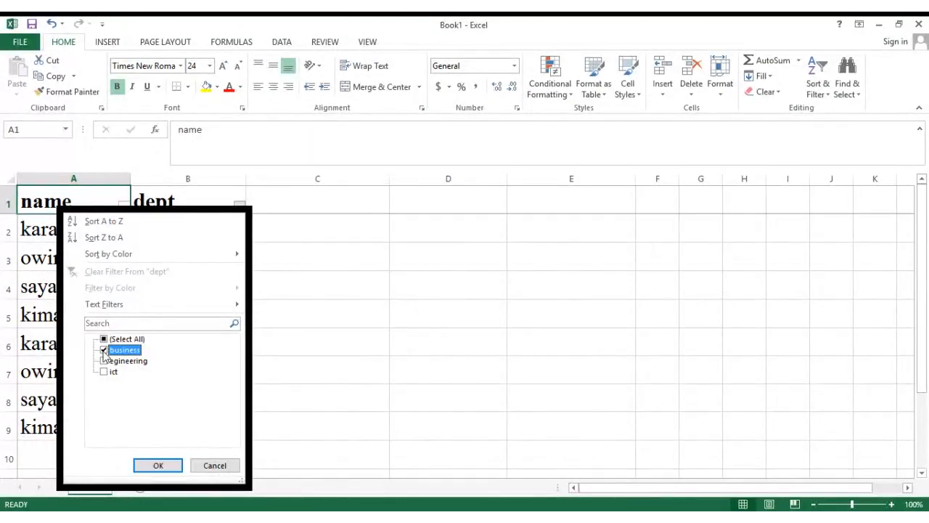
left_click(158, 465)
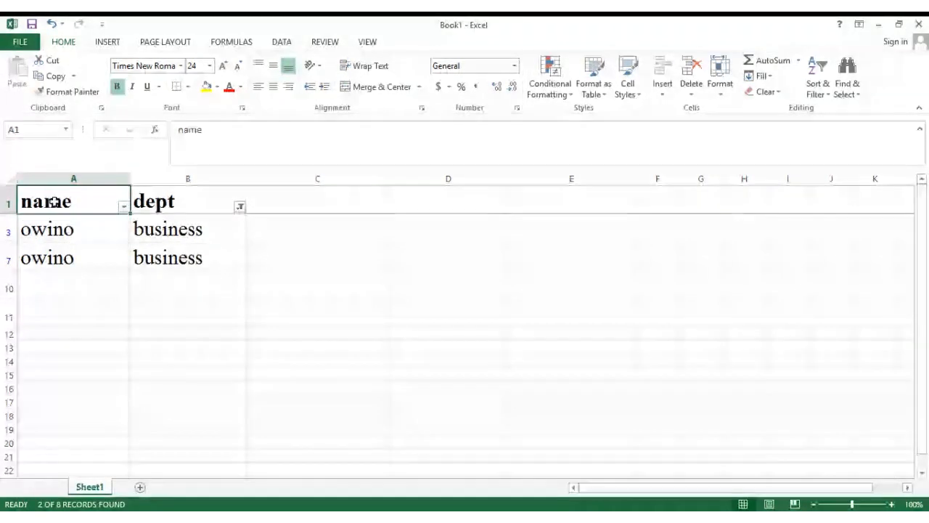
- Copy the filtered table with its headings and paste it at A1 of a new worksheet
left_click_drag(51, 198, 197, 261)
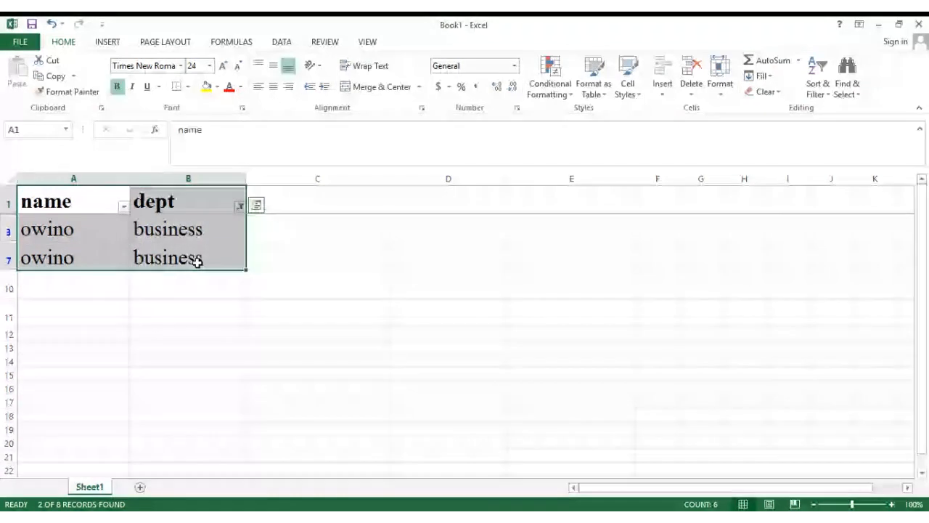
right_click(156, 245)
left_click(182, 262)
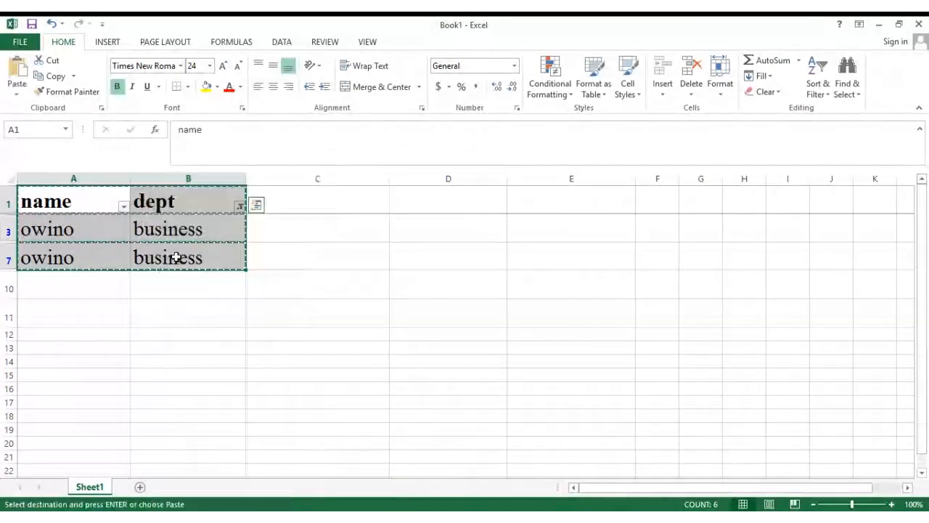
left_click(140, 486)
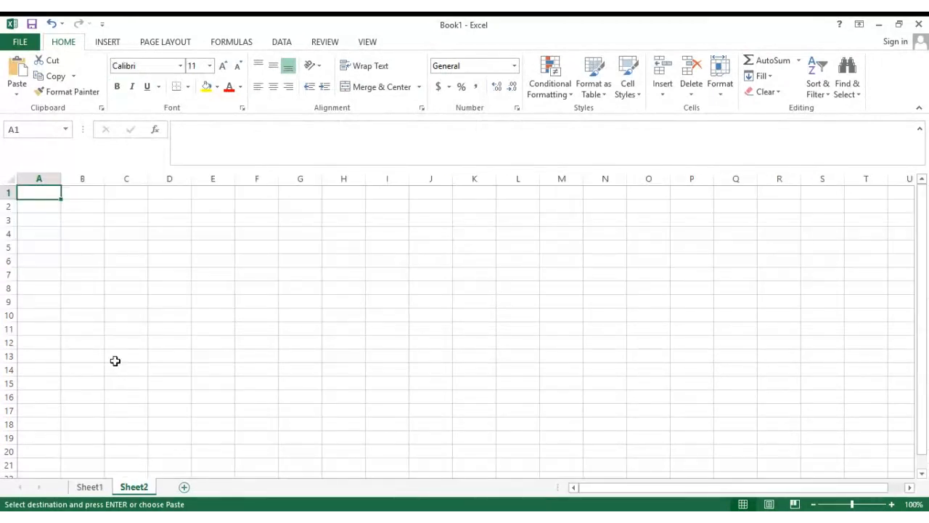
key("ctrl+v")
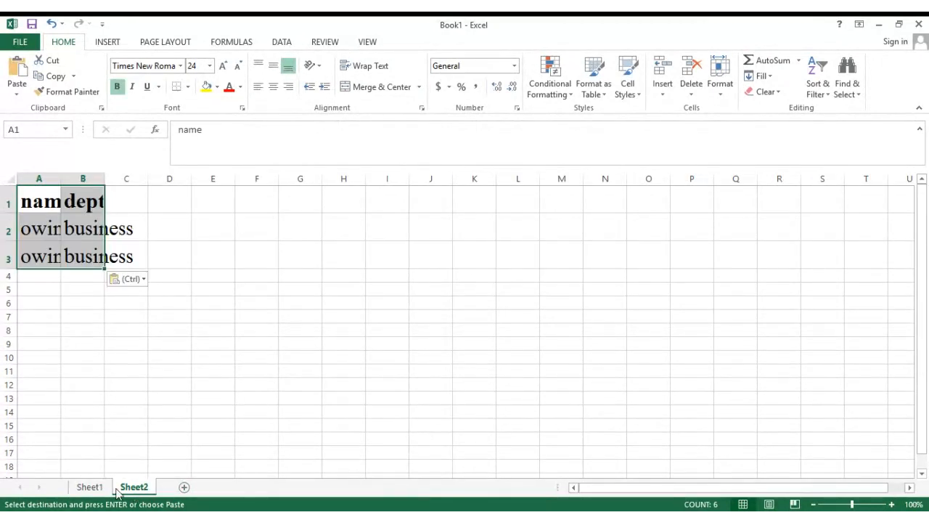
- Return to Sheet1 and turn off the filter on the name and dept table
left_click(90, 486)
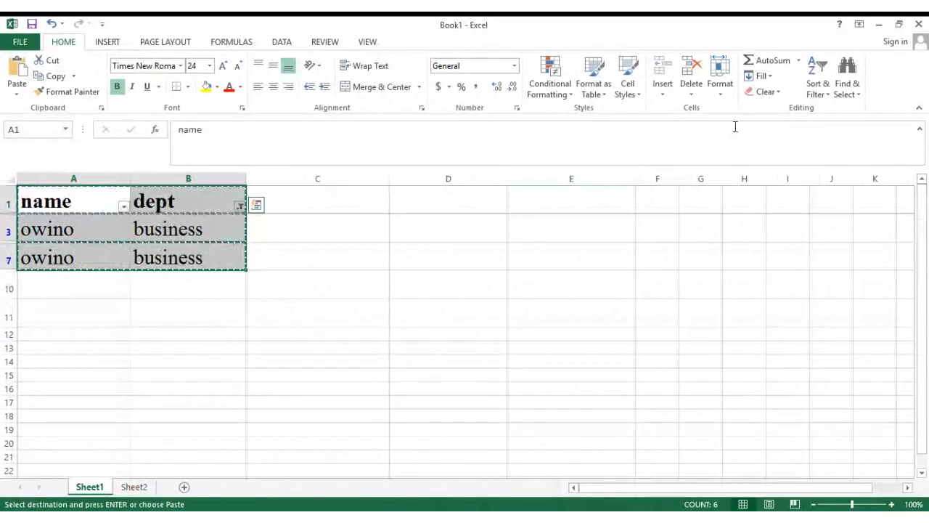
left_click(825, 96)
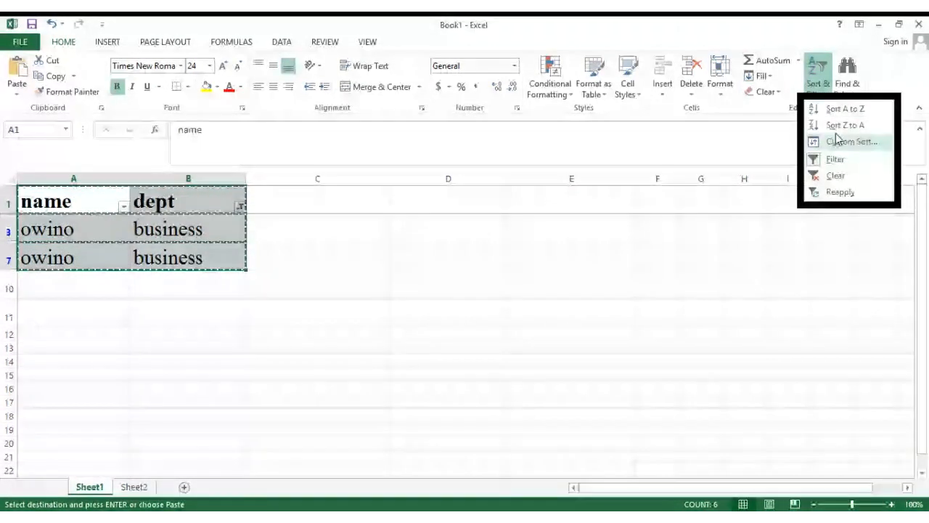
left_click(833, 158)
left_click(410, 281)
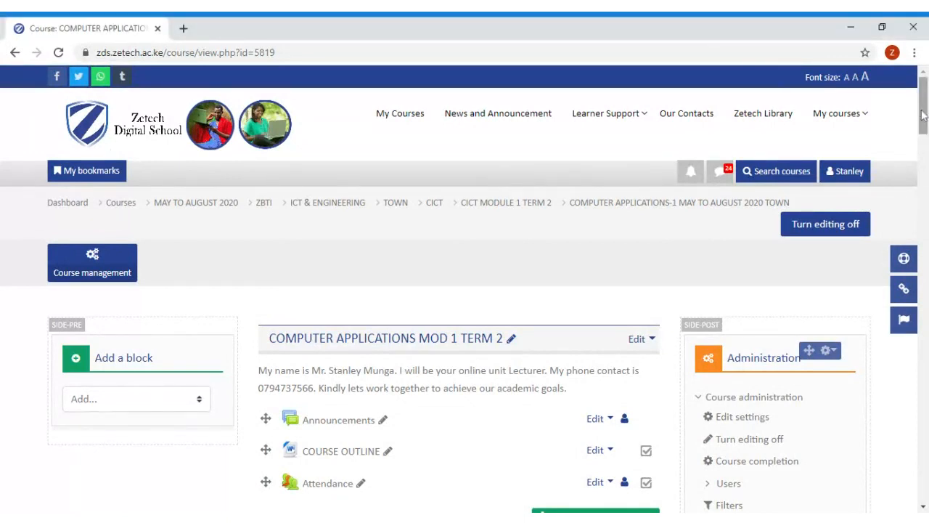
- On the Zetech Digital School course page, open the CELL REFERENCING forum and its CELL REFERENCING discussion down to the question post
left_click_drag(921, 116, 909, 427)
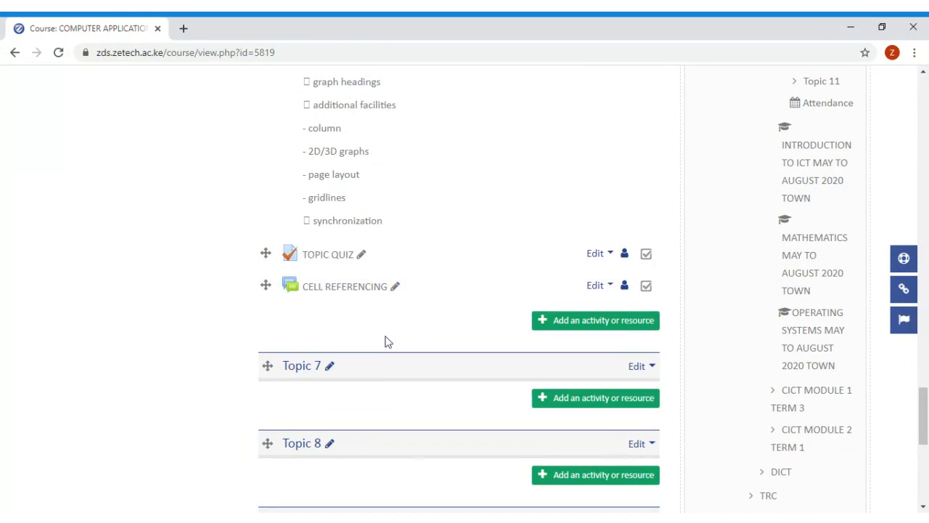
left_click(345, 289)
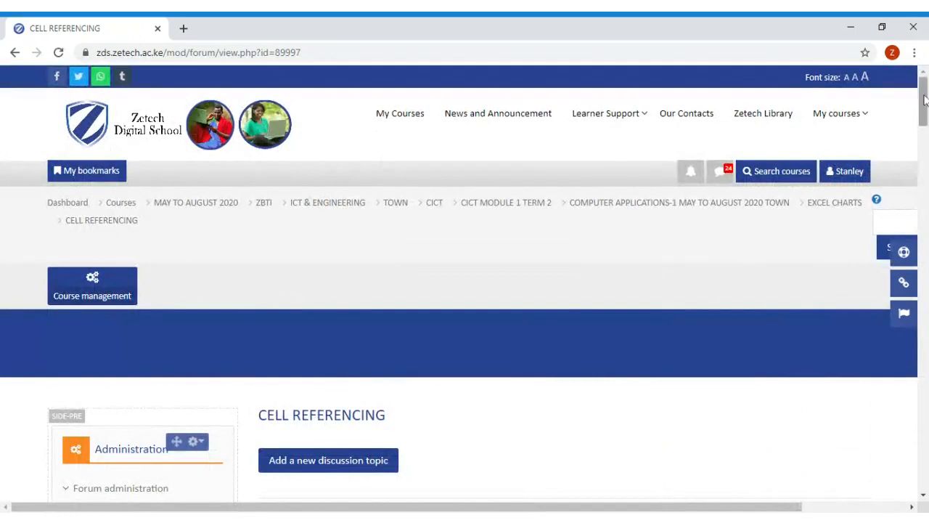
left_click_drag(925, 95, 925, 135)
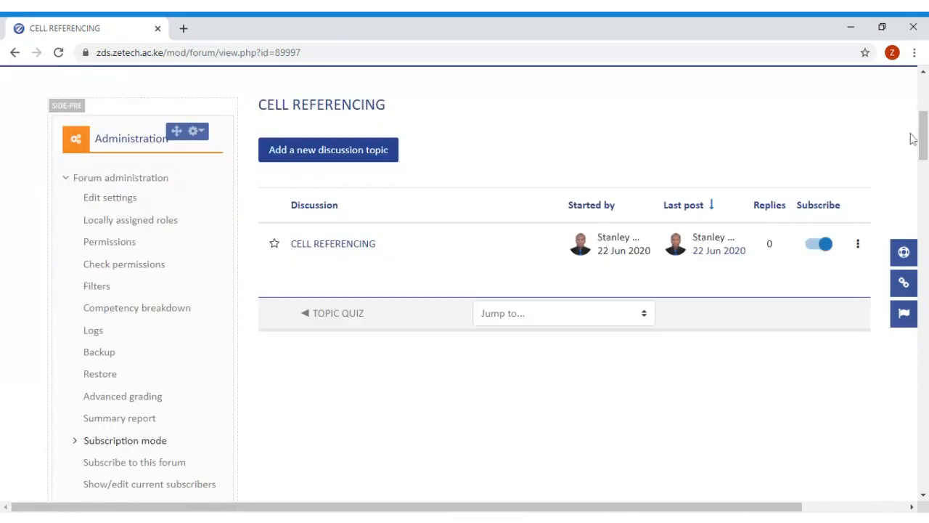
left_click(347, 246)
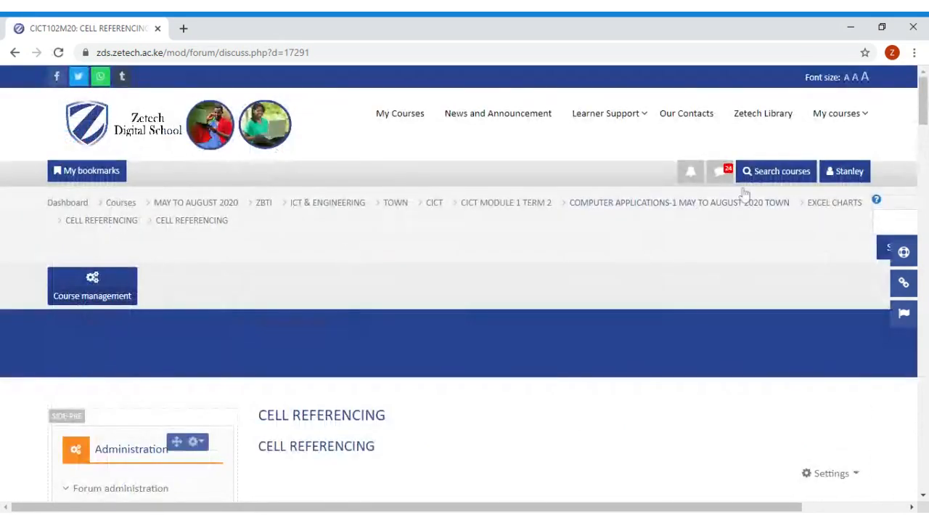
left_click_drag(923, 107, 905, 158)
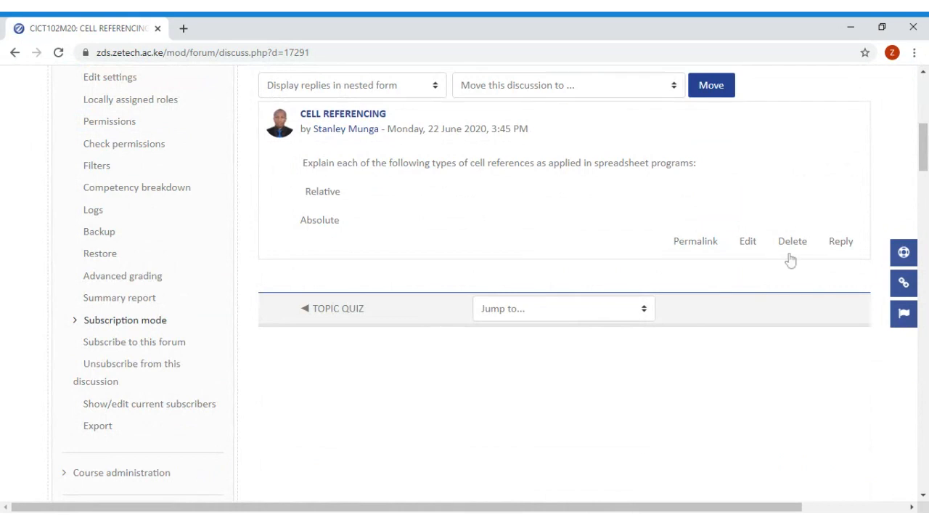
- Reply to the CELL REFERENCING discussion post with "post your answer here" and submit it
left_click(841, 244)
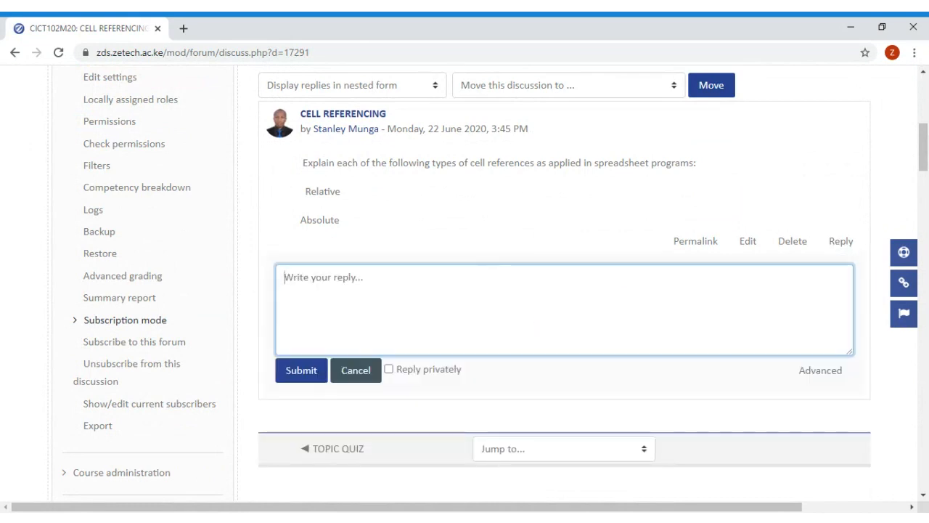
type("posy")
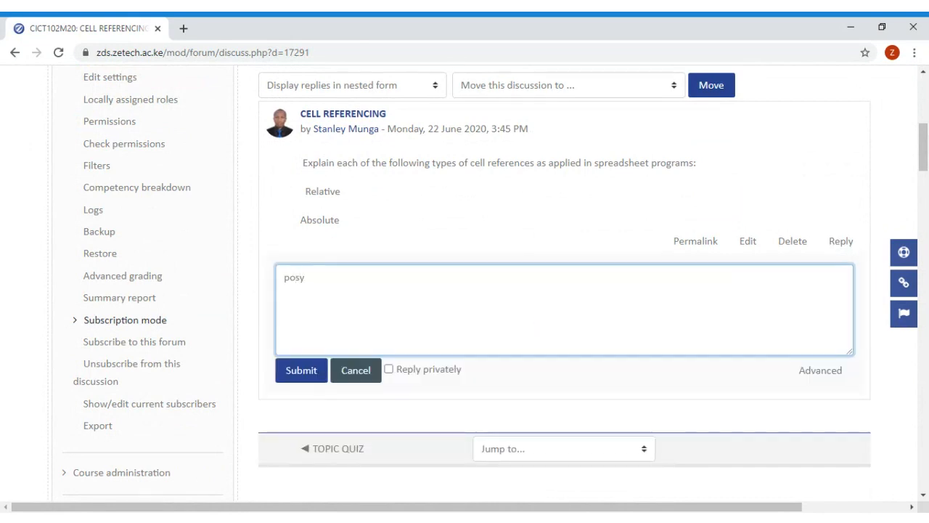
key("BackSpace")
type("t your an")
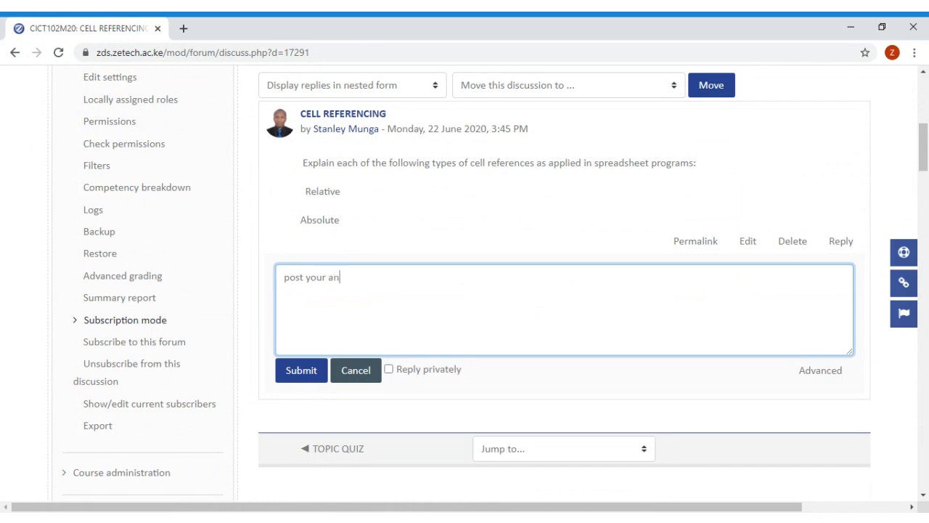
type("swer here")
left_click(302, 370)
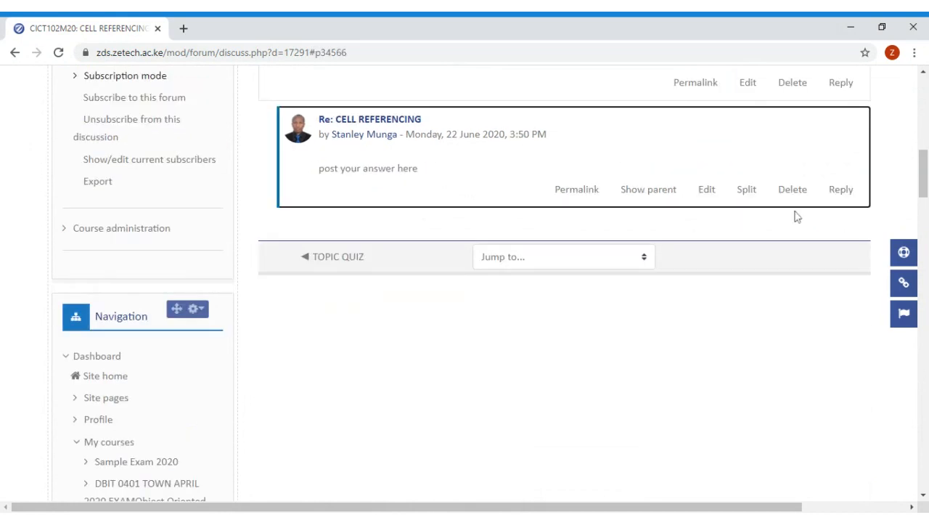
- Go back from the CELL REFERENCING discussion to the EXCEL CHARTS section of the course page, down to its TOPIC QUIZ
scroll(926, 170, "up", 15)
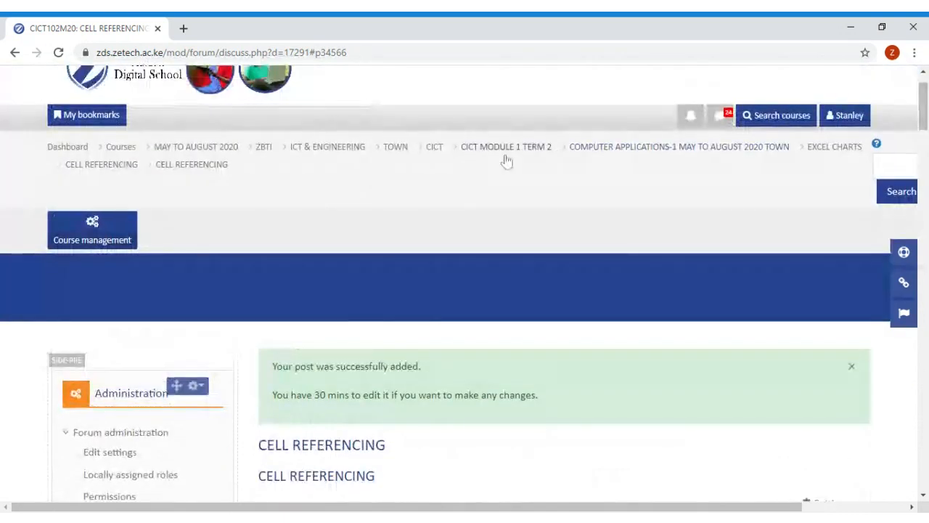
left_click(178, 165)
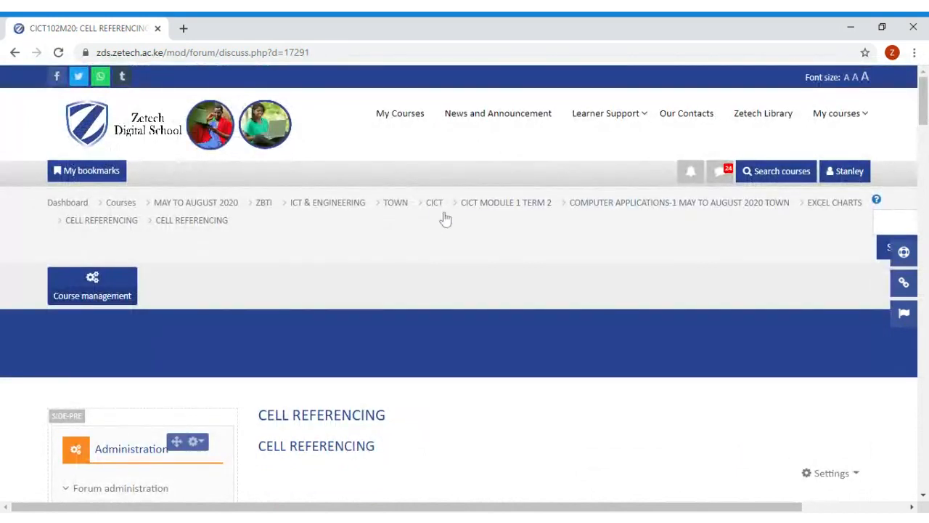
left_click(817, 208)
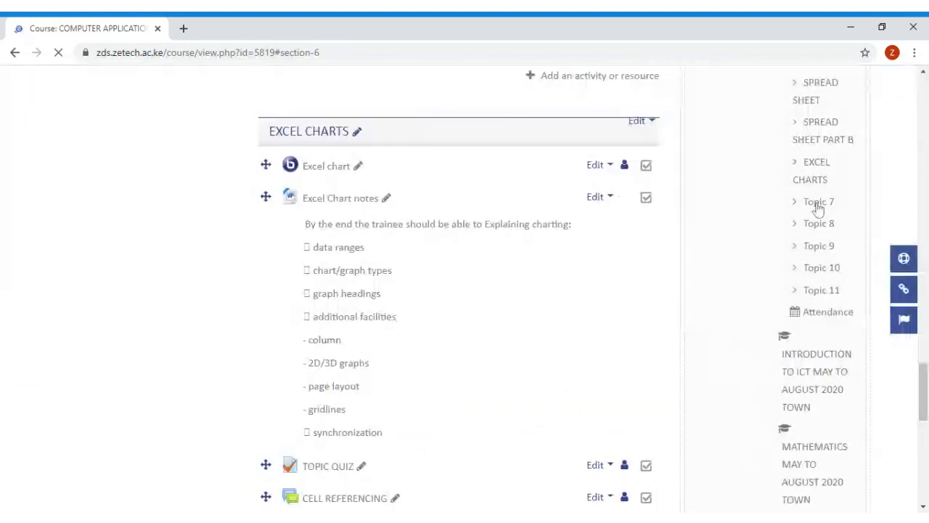
left_click_drag(926, 382, 925, 409)
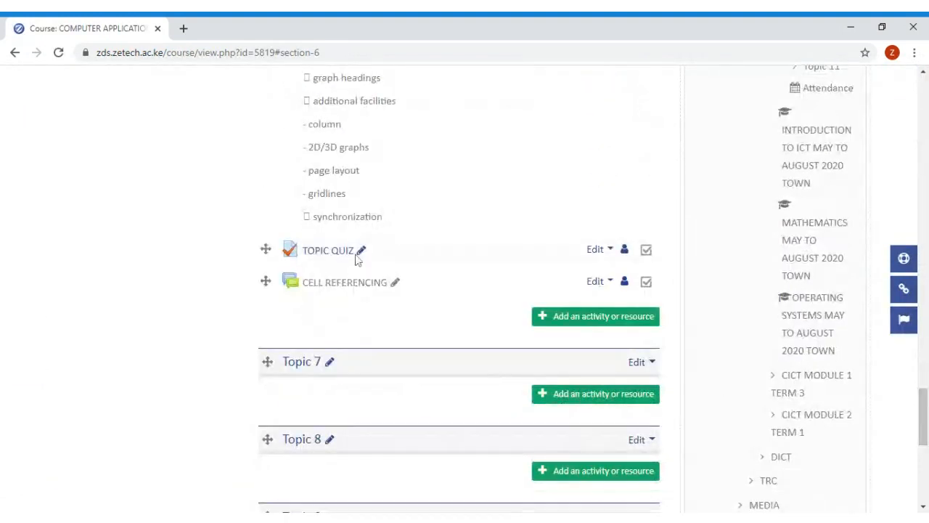
- Open the TOPIC QUIZ, start a preview attempt and look over Question 1 down to its answer box
left_click(328, 250)
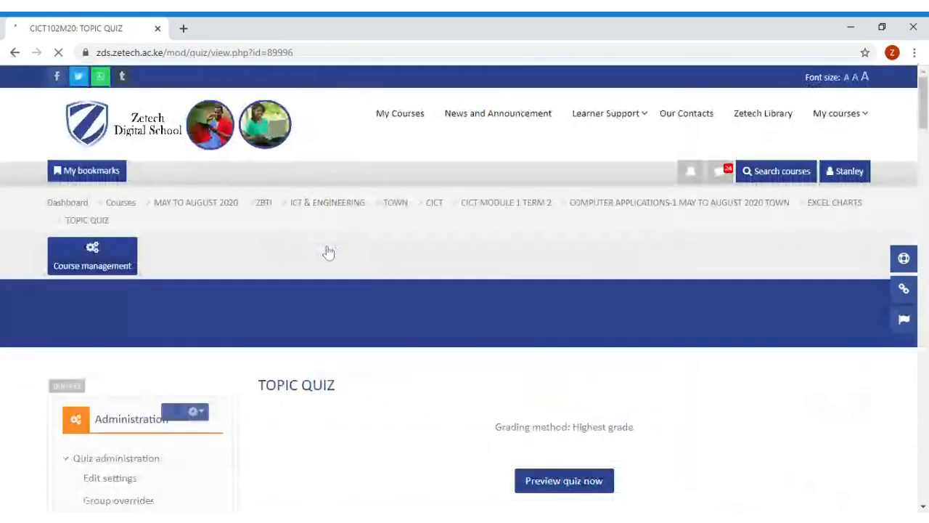
scroll(923, 119, "down", 3)
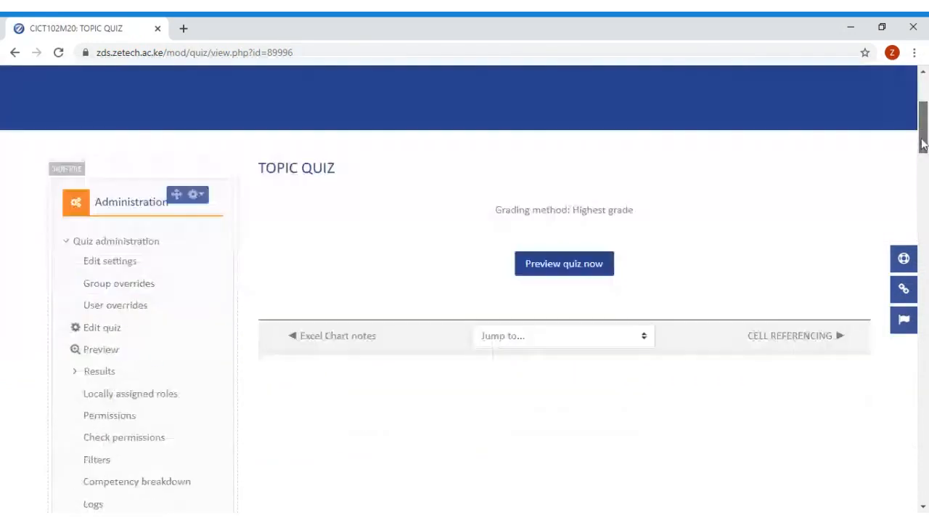
left_click(578, 259)
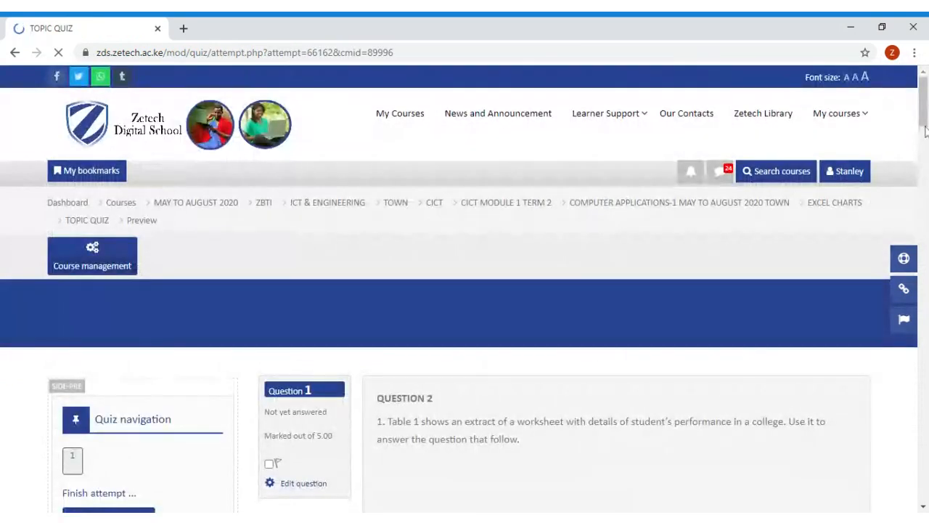
scroll(925, 130, "down", 1)
left_click_drag(925, 131, 925, 188)
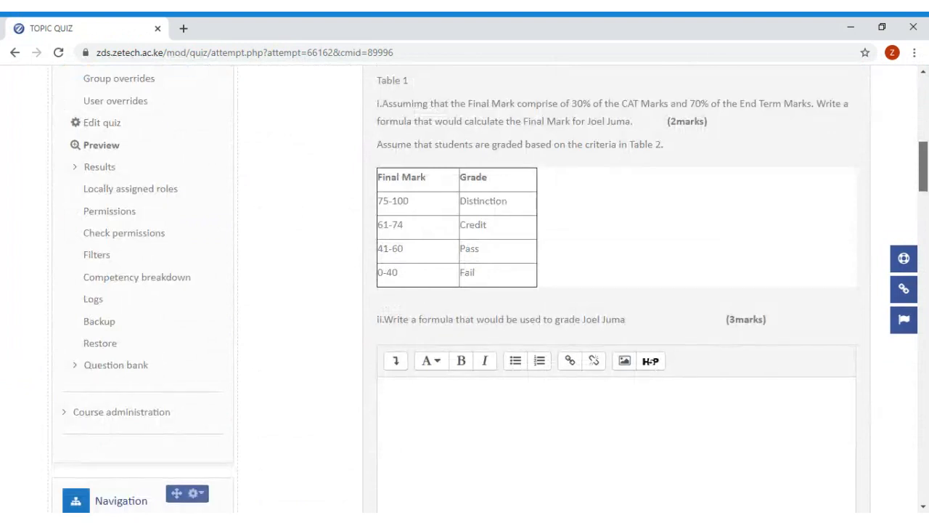
left_click_drag(924, 189, 925, 95)
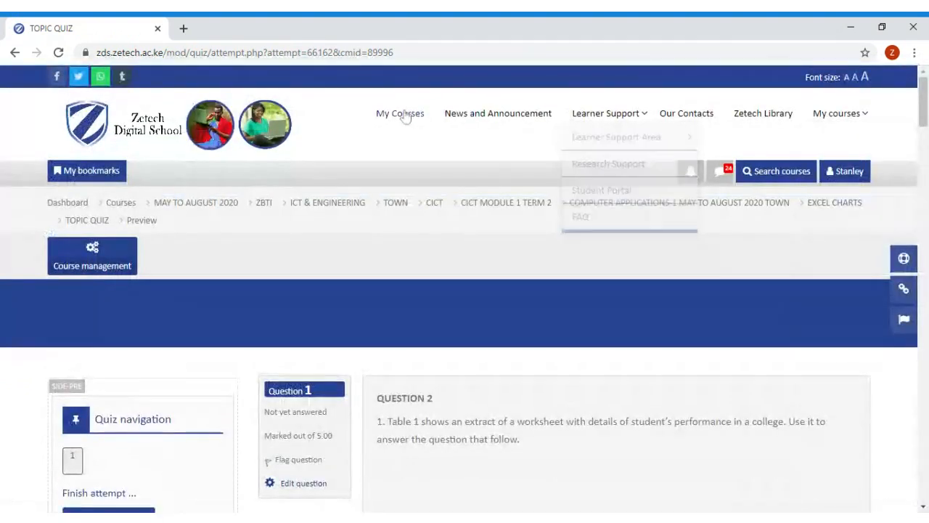
left_click(481, 517)
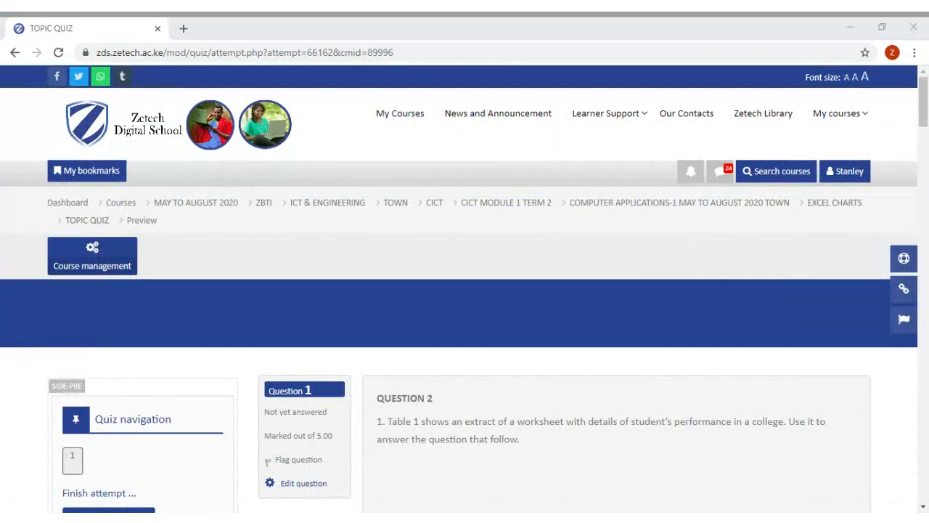